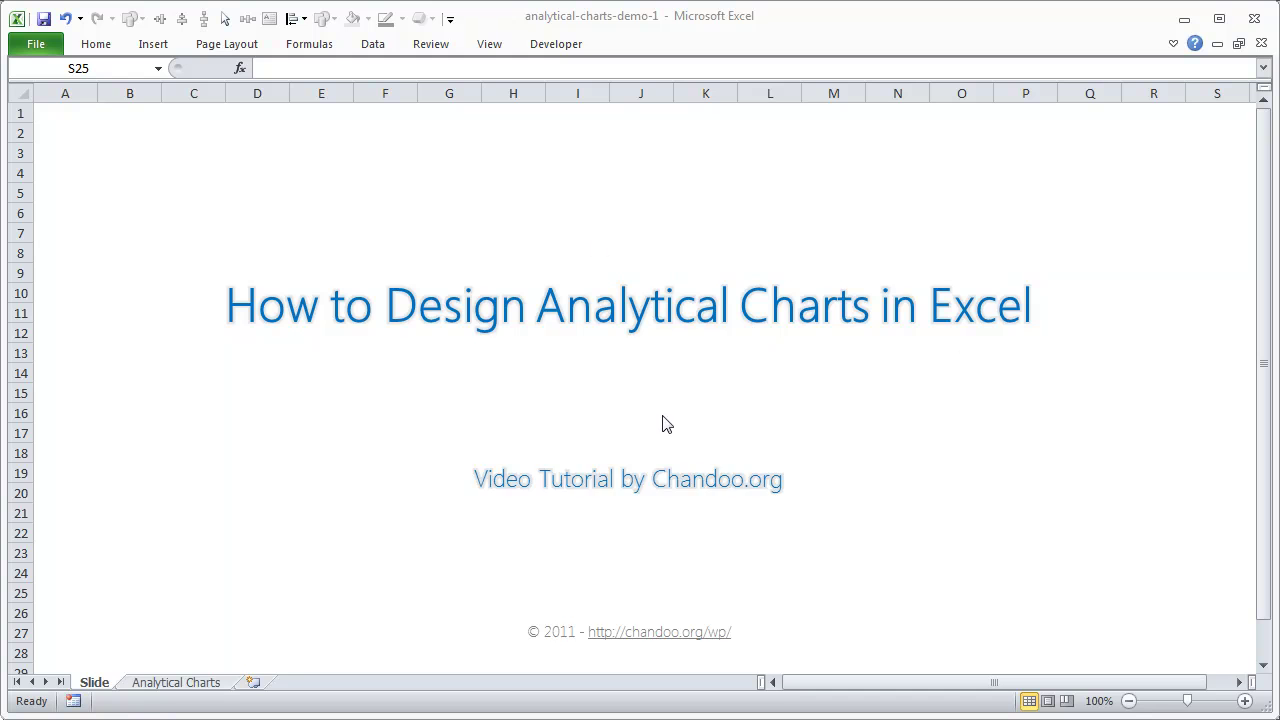
- Switch to the Google Analytics report in Firefox and examine the All Traffic Sources trend graph, date range and source table
{"action": "key", "text": "alt+Tab"}
{"action": "key", "text": "alt+Tab"}
{"action": "key", "text": "alt+Tab"}
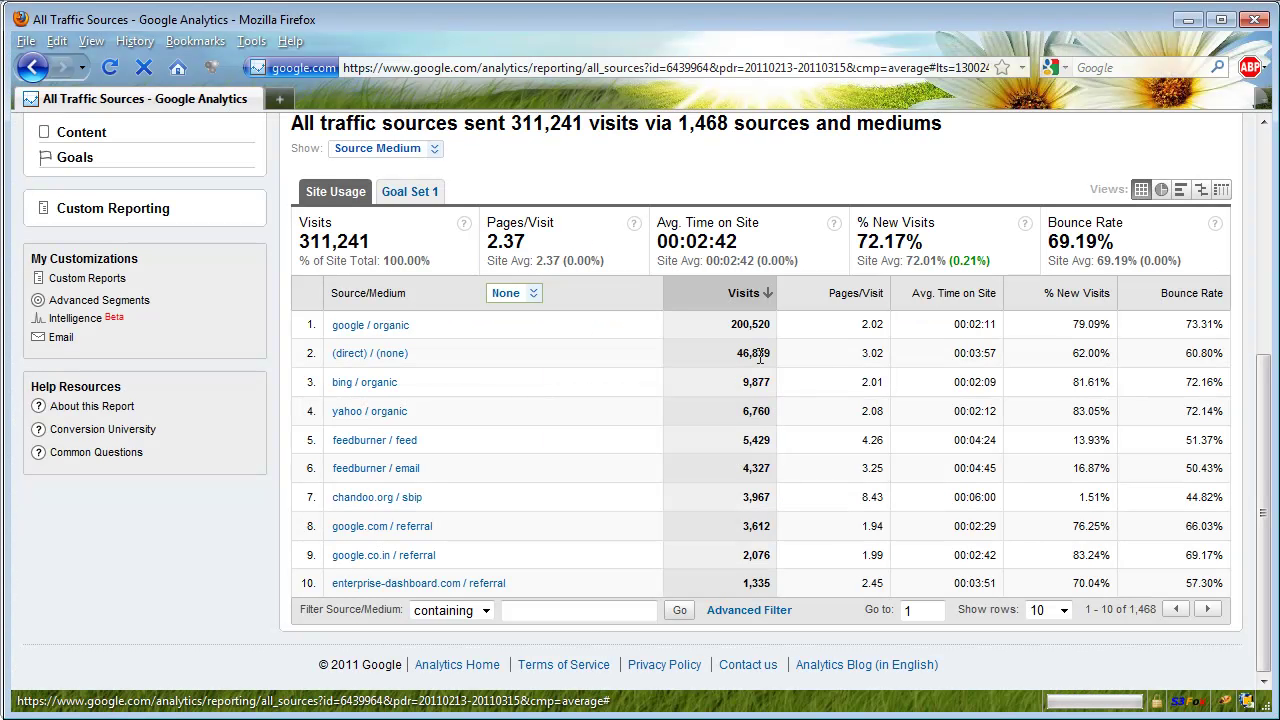
{"action": "scroll", "coordinate": [760, 357], "scroll_direction": "up", "scroll_amount": 6}
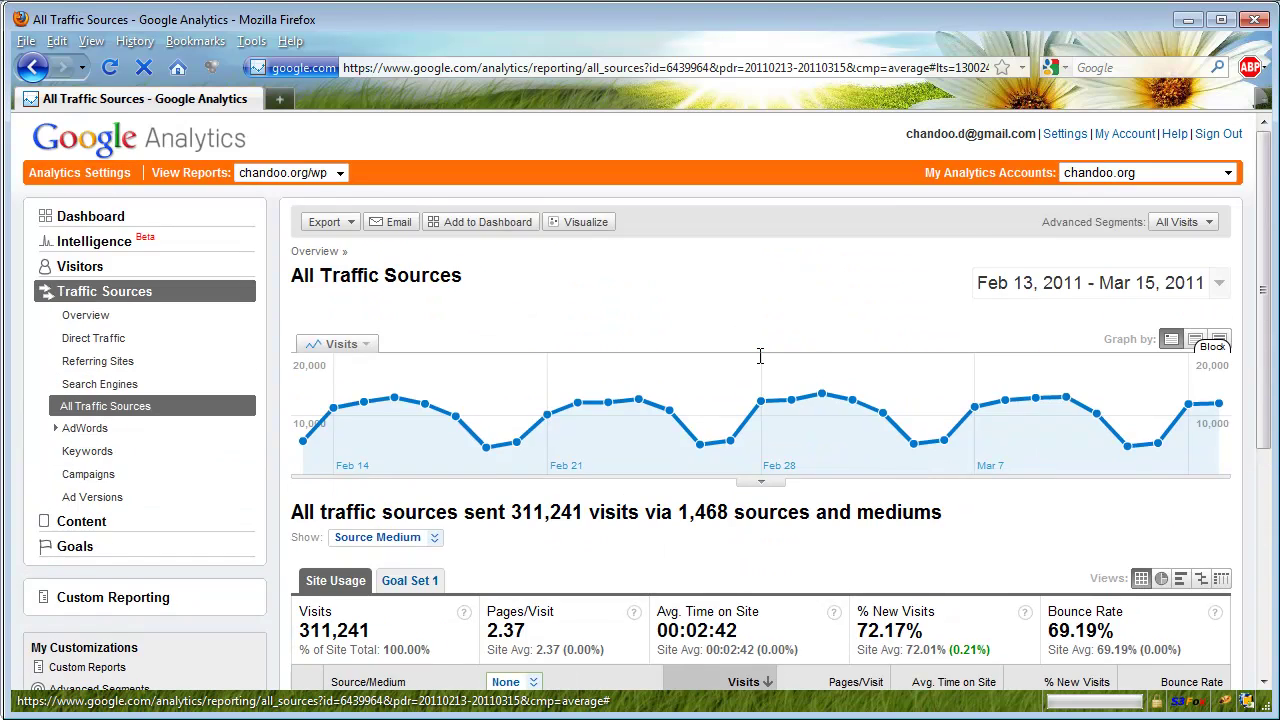
{"action": "scroll", "coordinate": [760, 357], "scroll_direction": "down", "scroll_amount": 1}
{"action": "scroll", "coordinate": [760, 357], "scroll_direction": "down", "scroll_amount": 2}
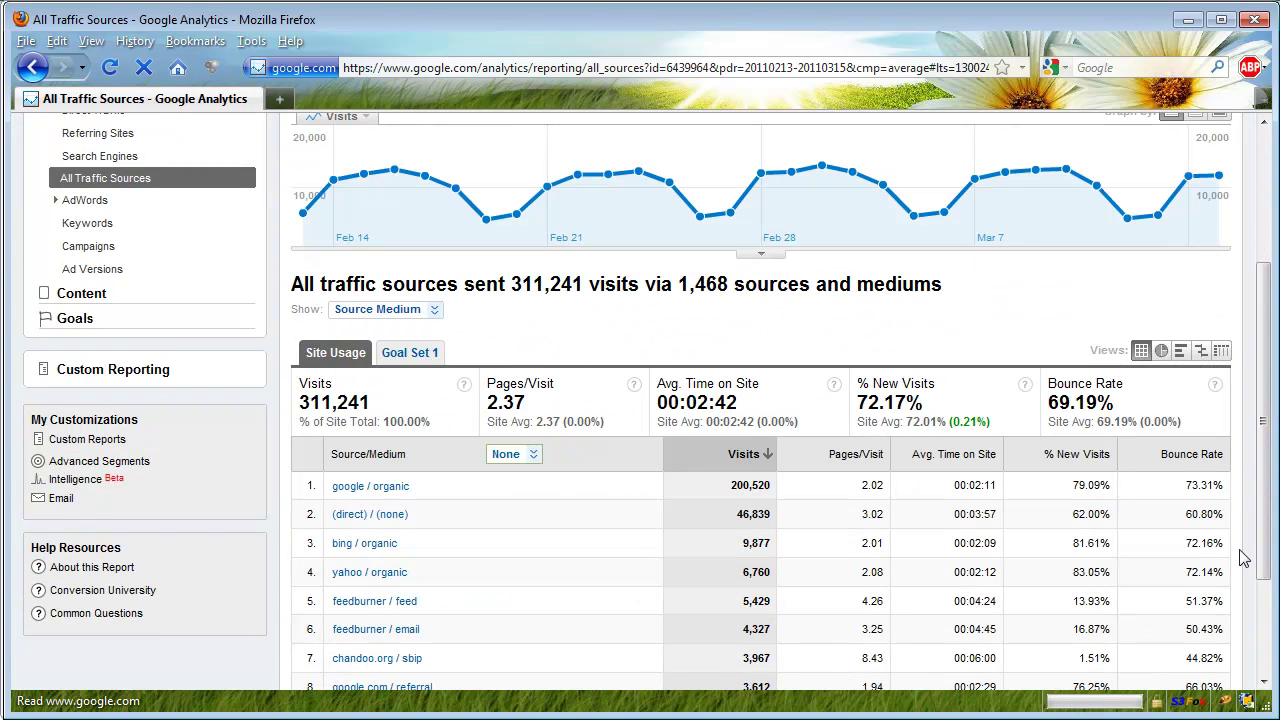
{"action": "scroll", "coordinate": [820, 295], "scroll_direction": "up", "scroll_amount": 4}
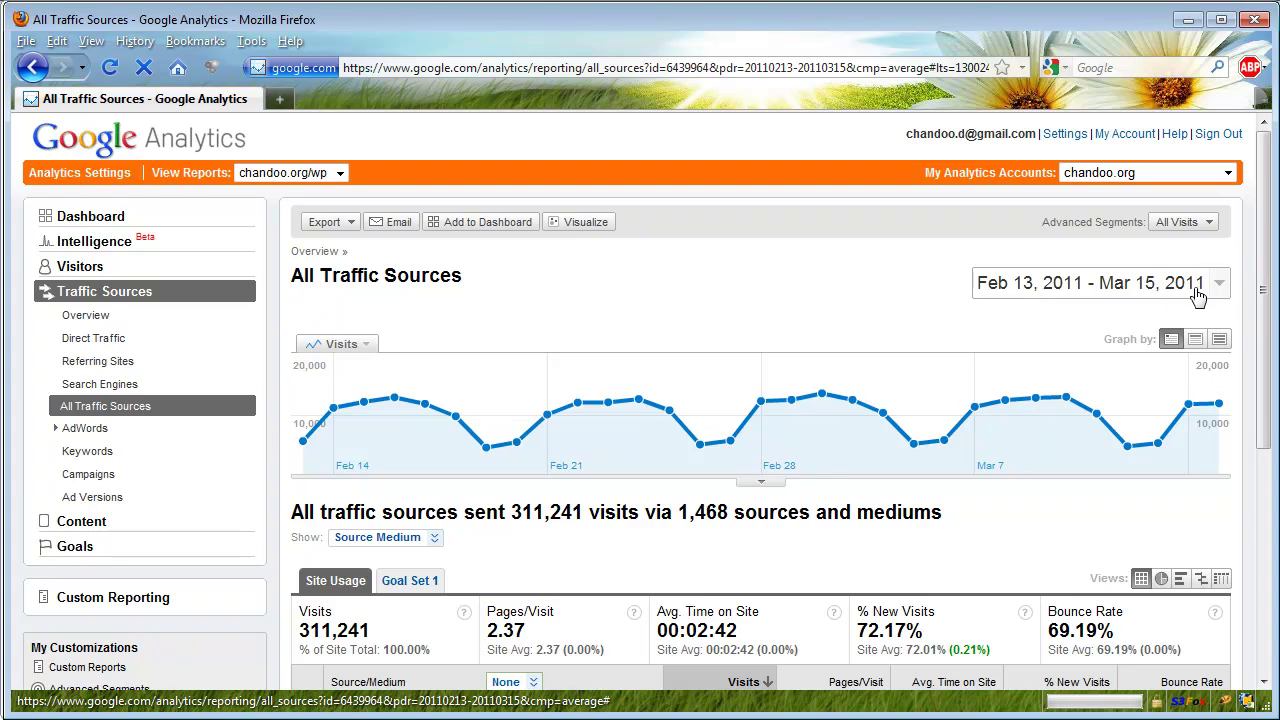
{"action": "scroll", "coordinate": [1028, 503], "scroll_direction": "down", "scroll_amount": 2}
{"action": "scroll", "coordinate": [1028, 503], "scroll_direction": "down", "scroll_amount": 4}
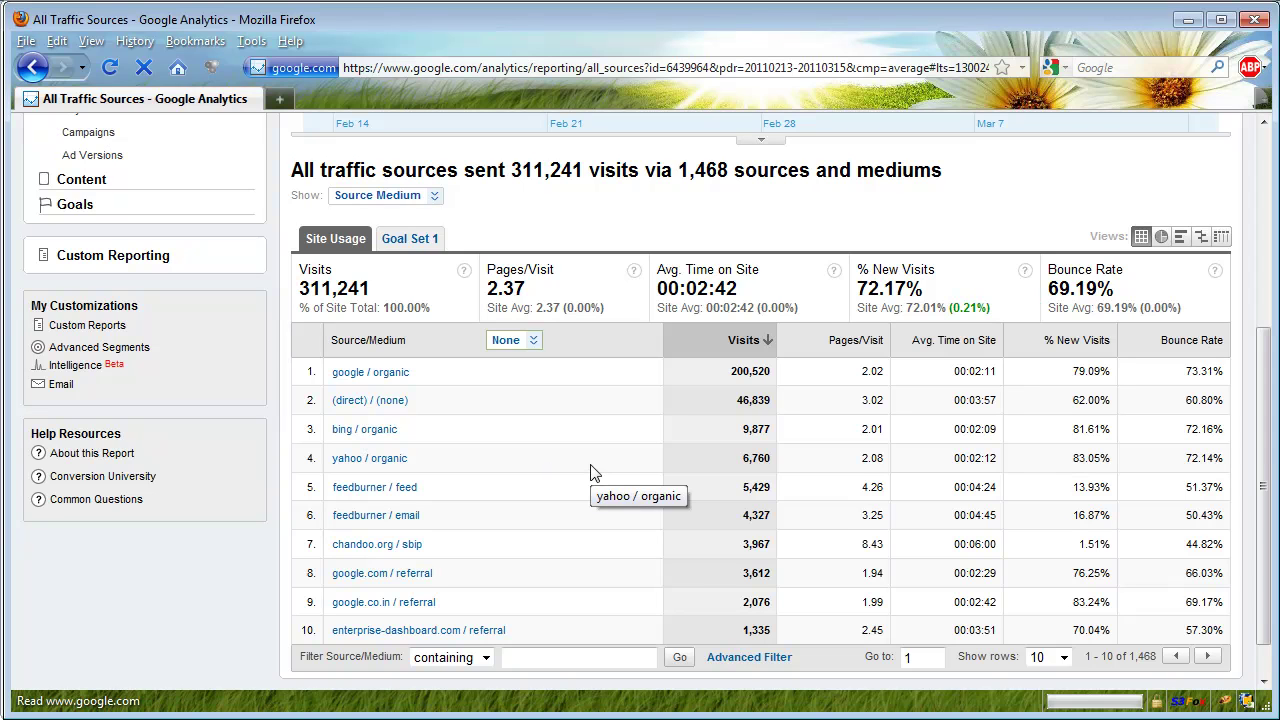
- View the traffic sources by visits as a pie chart, as performance bars and as a comparison to site average
{"action": "left_click", "coordinate": [1162, 243]}
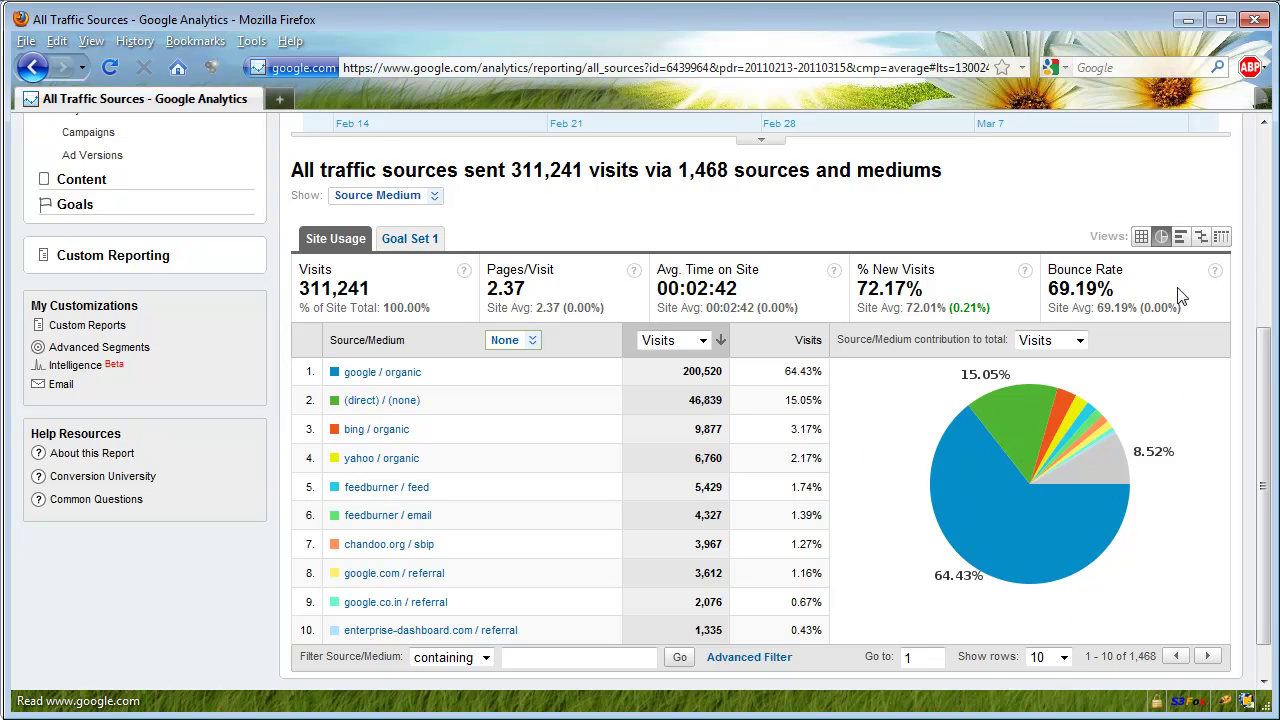
{"action": "left_click", "coordinate": [1182, 240]}
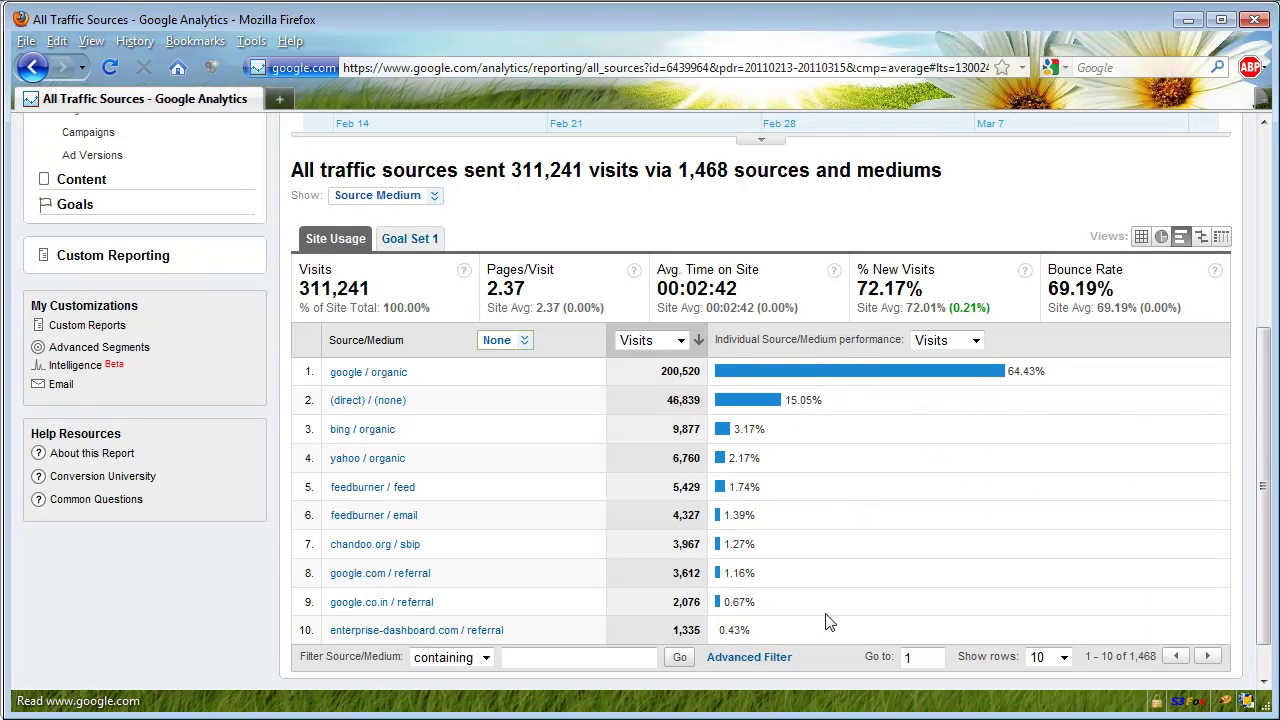
{"action": "left_click", "coordinate": [1201, 237]}
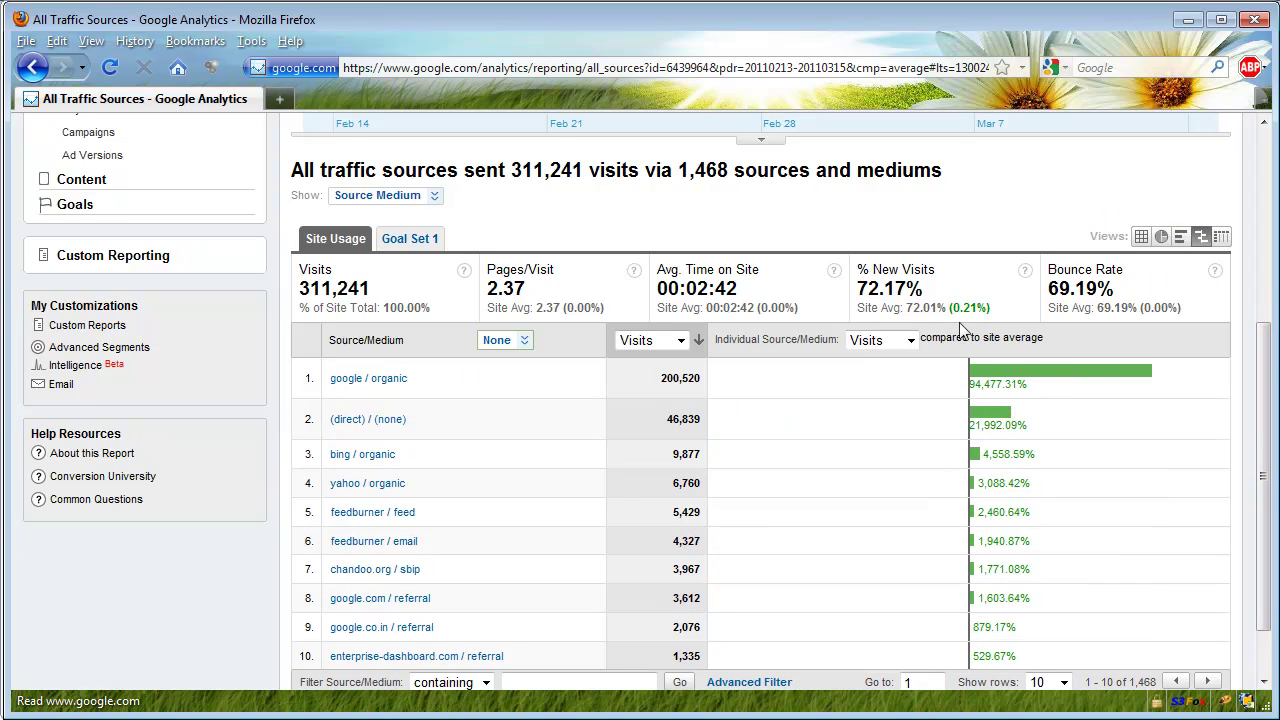
{"action": "scroll", "coordinate": [938, 492], "scroll_direction": "down", "scroll_amount": 2}
{"action": "scroll", "coordinate": [935, 491], "scroll_direction": "up", "scroll_amount": 10}
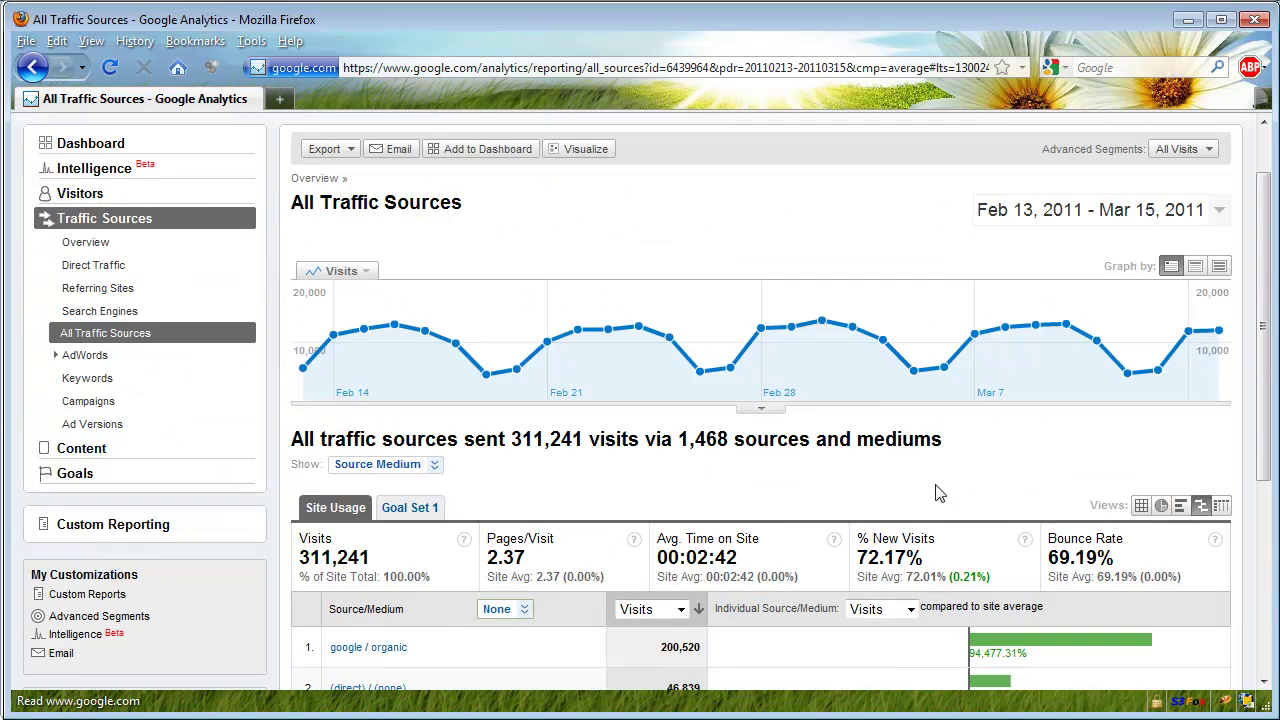
{"action": "scroll", "coordinate": [946, 490], "scroll_direction": "down", "scroll_amount": 10}
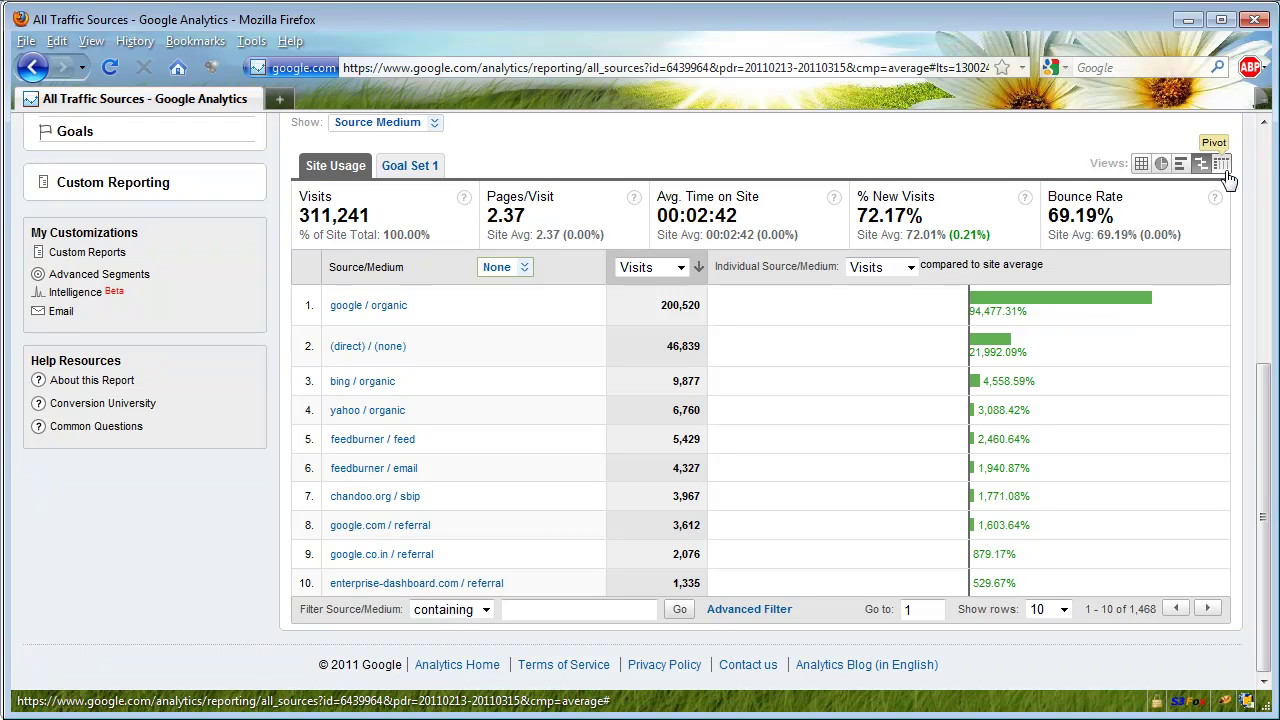
- Switch to Excel and open the Analytical Charts sheet with the ribbon expanded, selecting the "How do you want to visualize the data?" heading
{"action": "key", "text": "alt+Tab"}
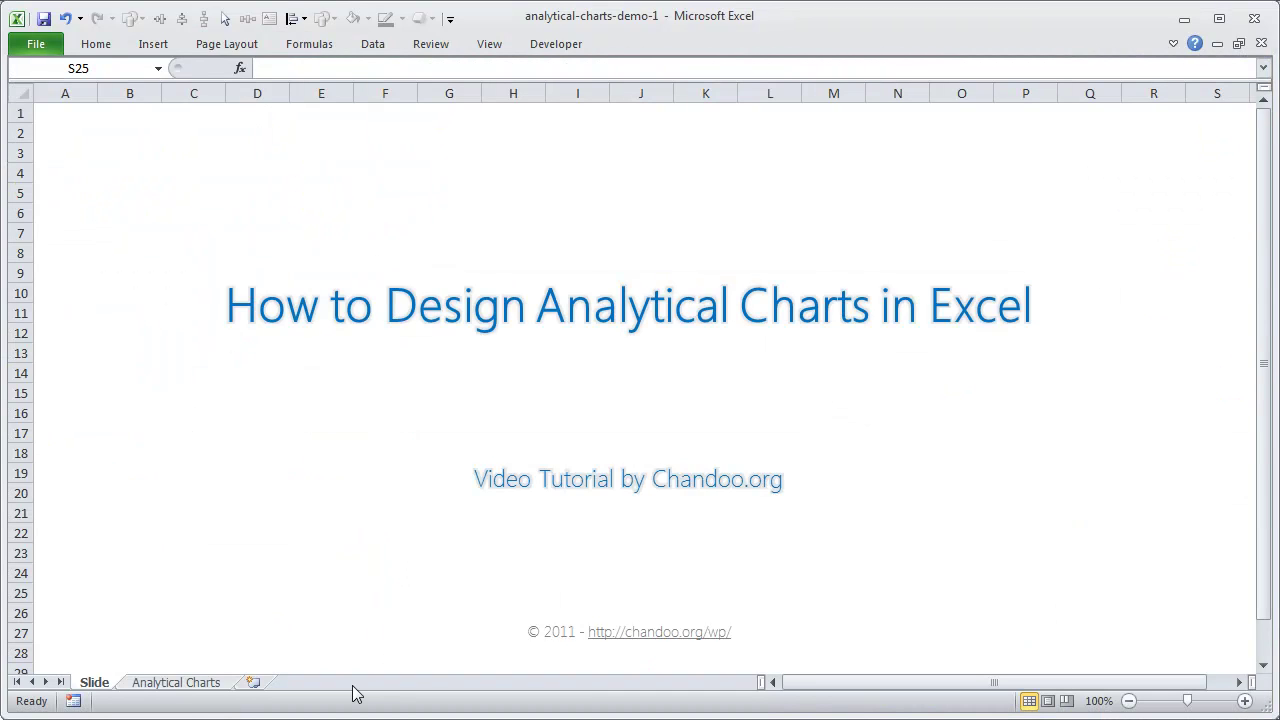
{"action": "left_click", "coordinate": [214, 684]}
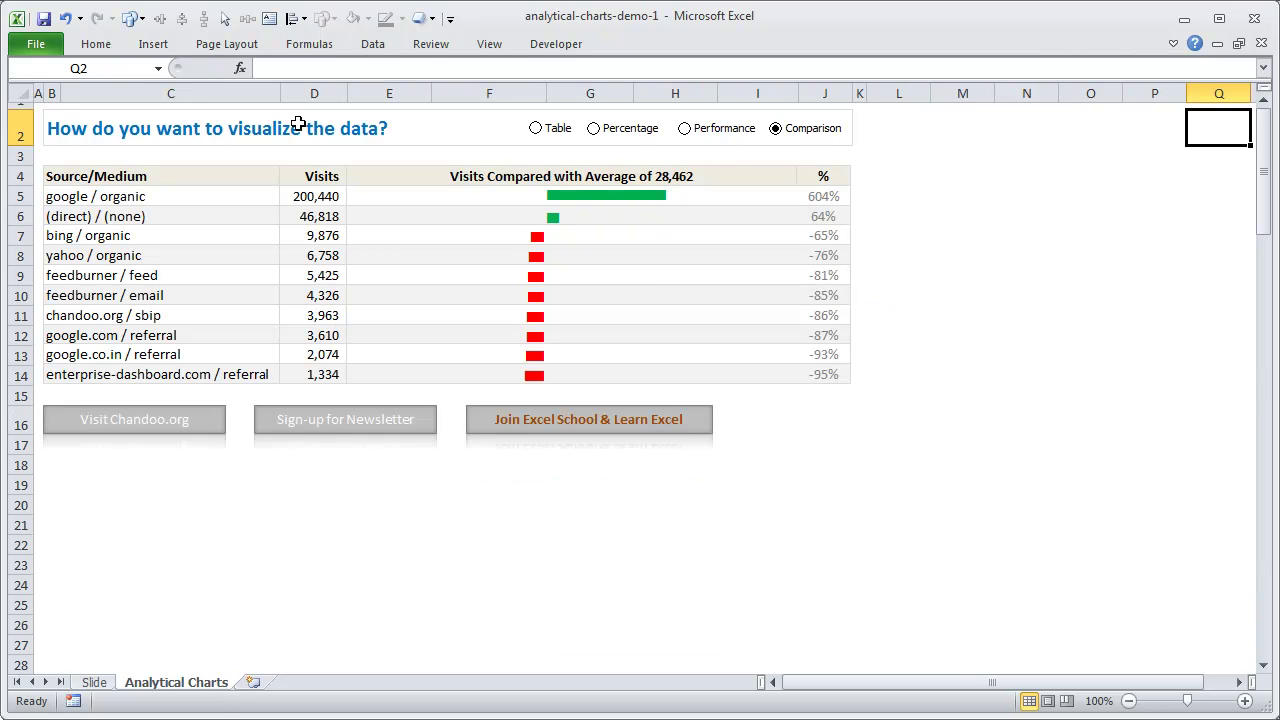
{"action": "left_click", "coordinate": [1173, 43]}
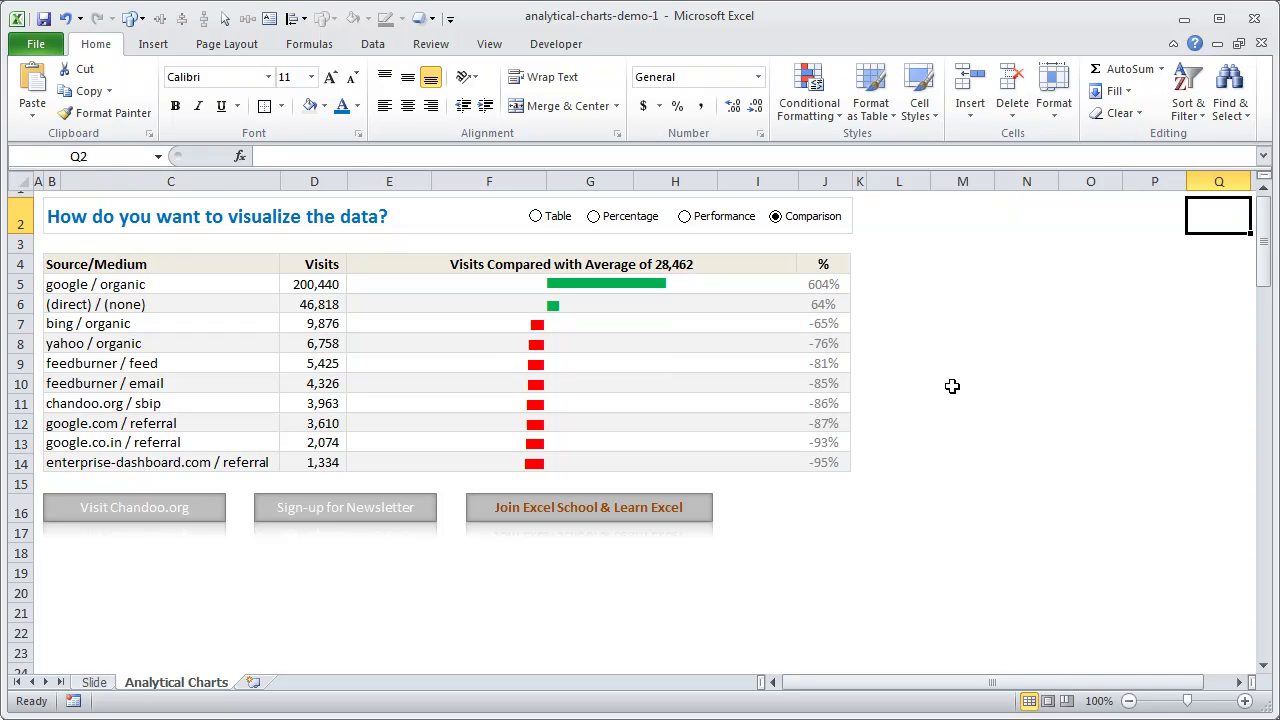
{"action": "left_click_drag", "start_coordinate": [57, 216], "coordinate": [351, 222]}
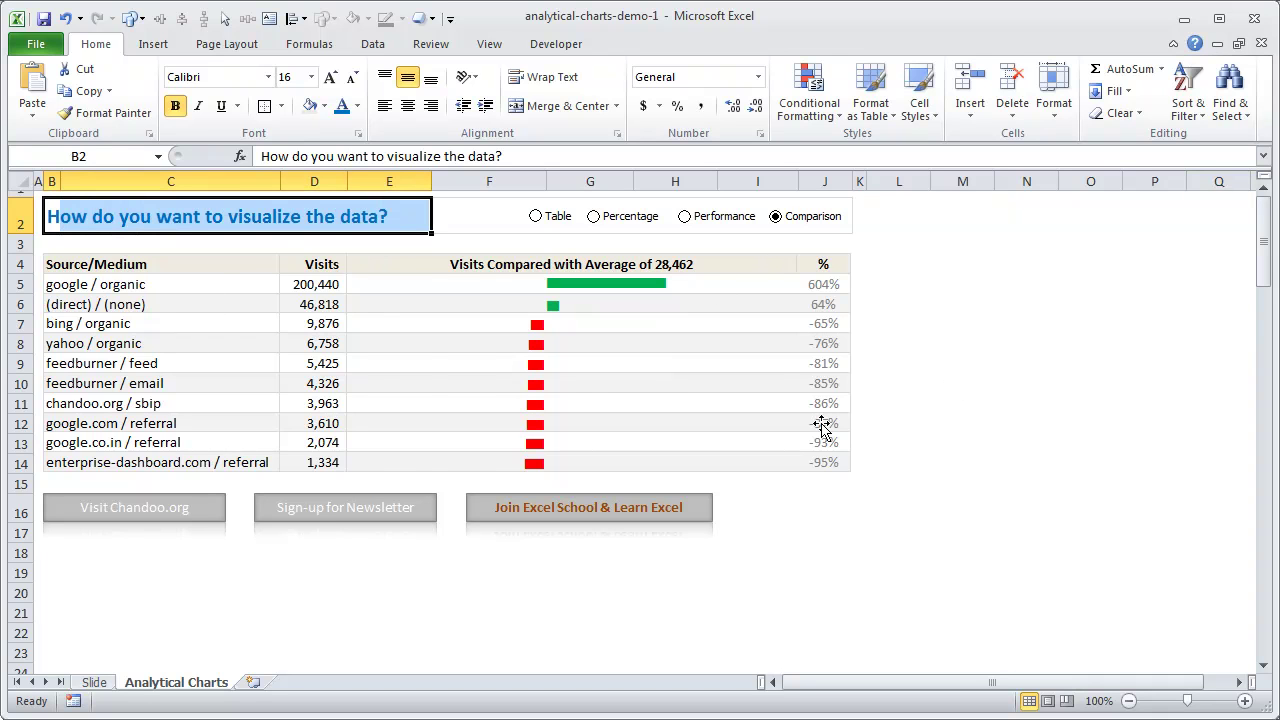
- Preview the data in the Table, Percentage, Performance and Comparison visualizations, one after another
{"action": "left_click", "coordinate": [536, 216]}
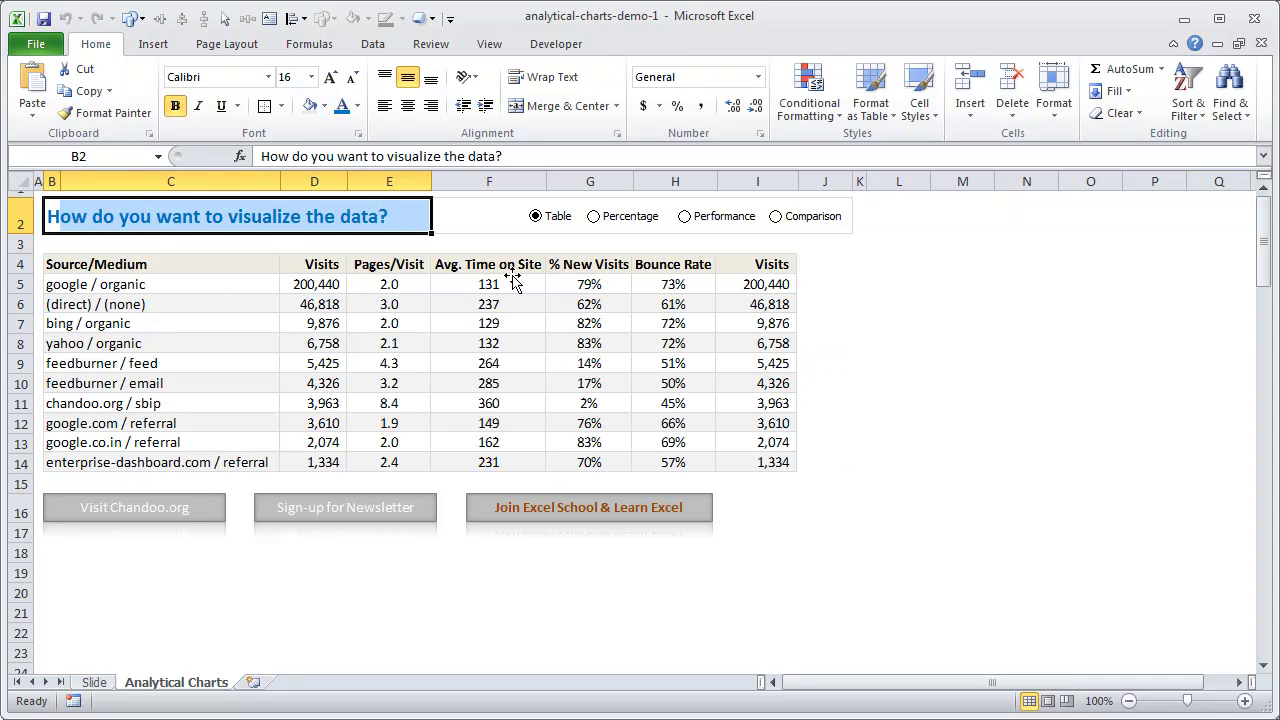
{"action": "left_click", "coordinate": [635, 220]}
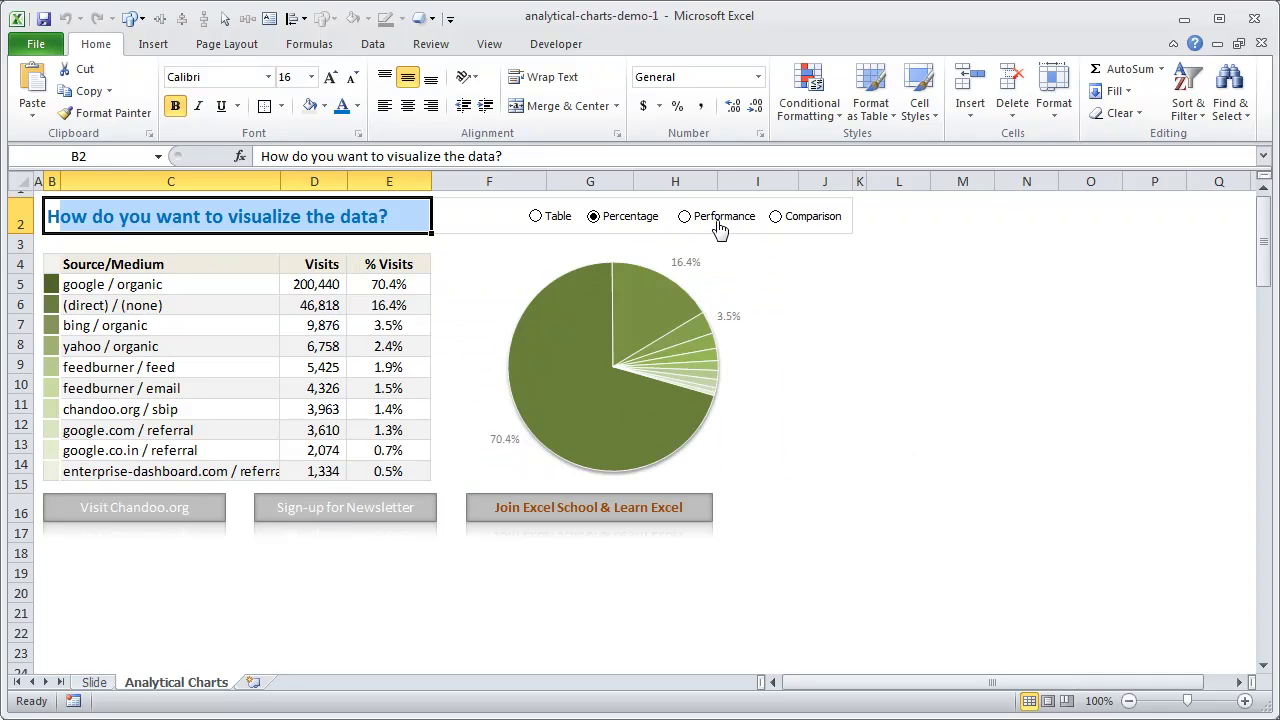
{"action": "left_click", "coordinate": [718, 227]}
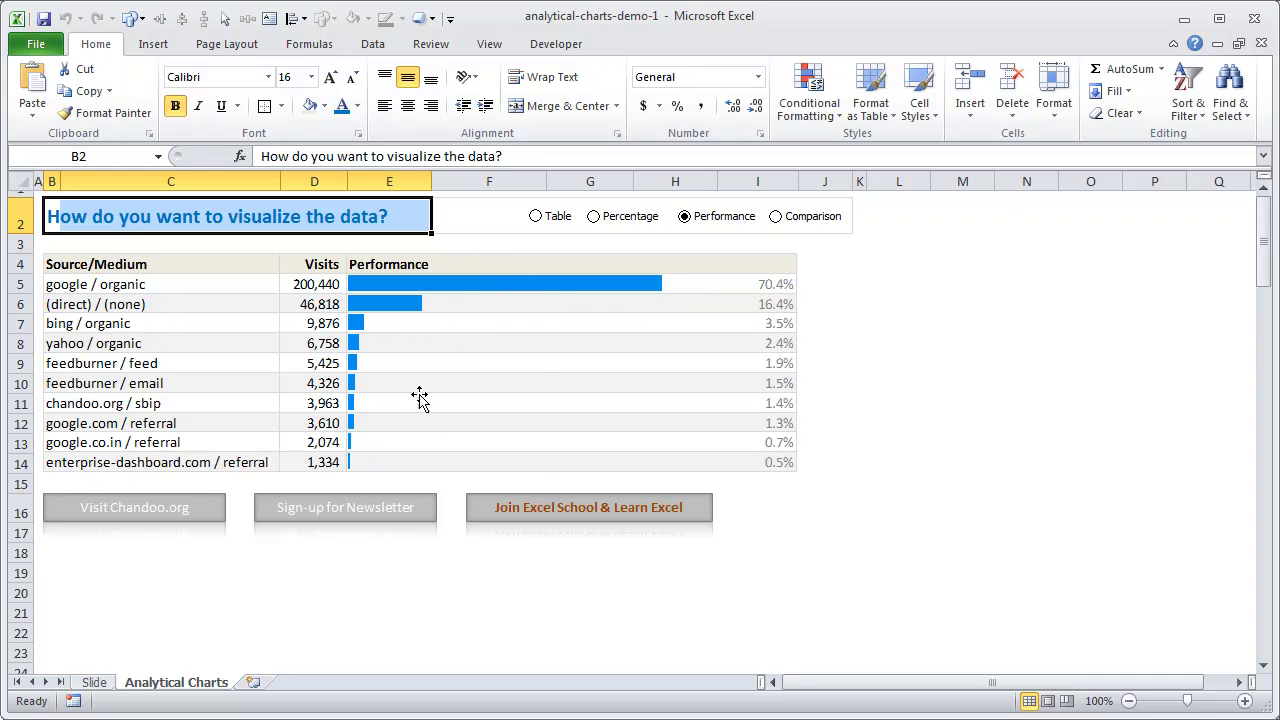
{"action": "left_click", "coordinate": [790, 218]}
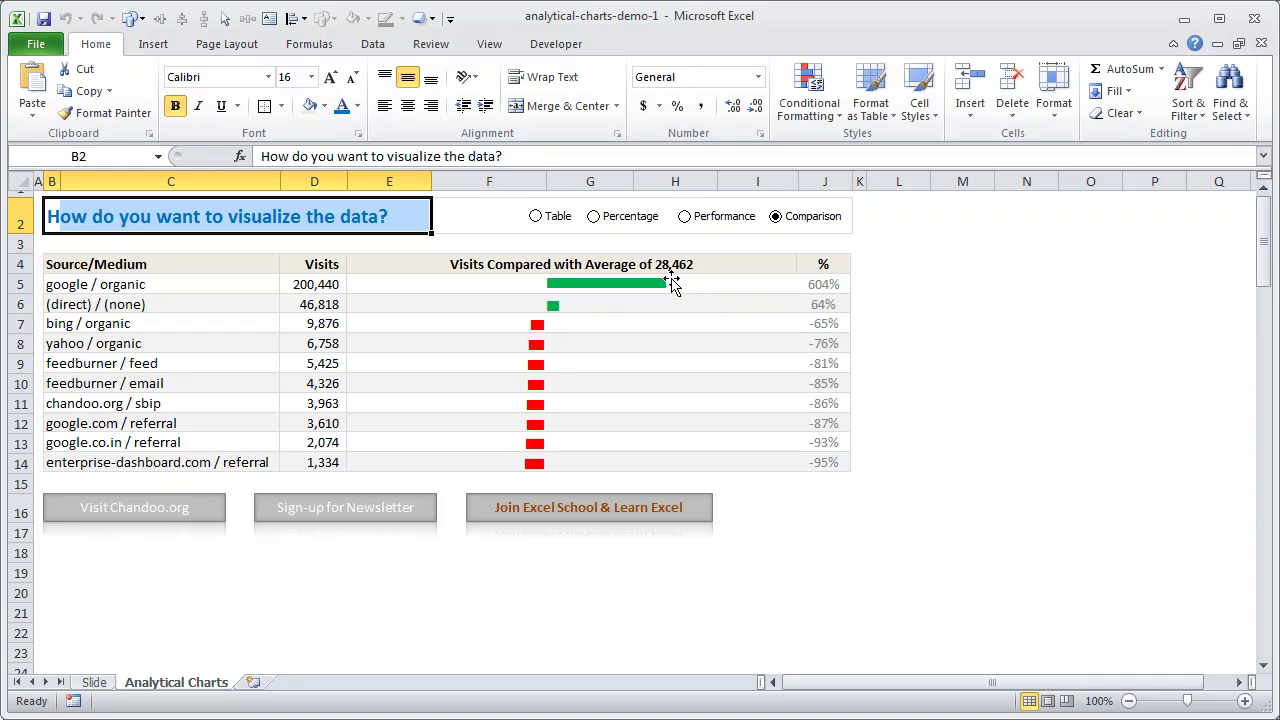
- Switch to the Google Analytics report in Firefox and check the total number of sources in the table's paging information
{"action": "key", "text": "alt+Tab"}
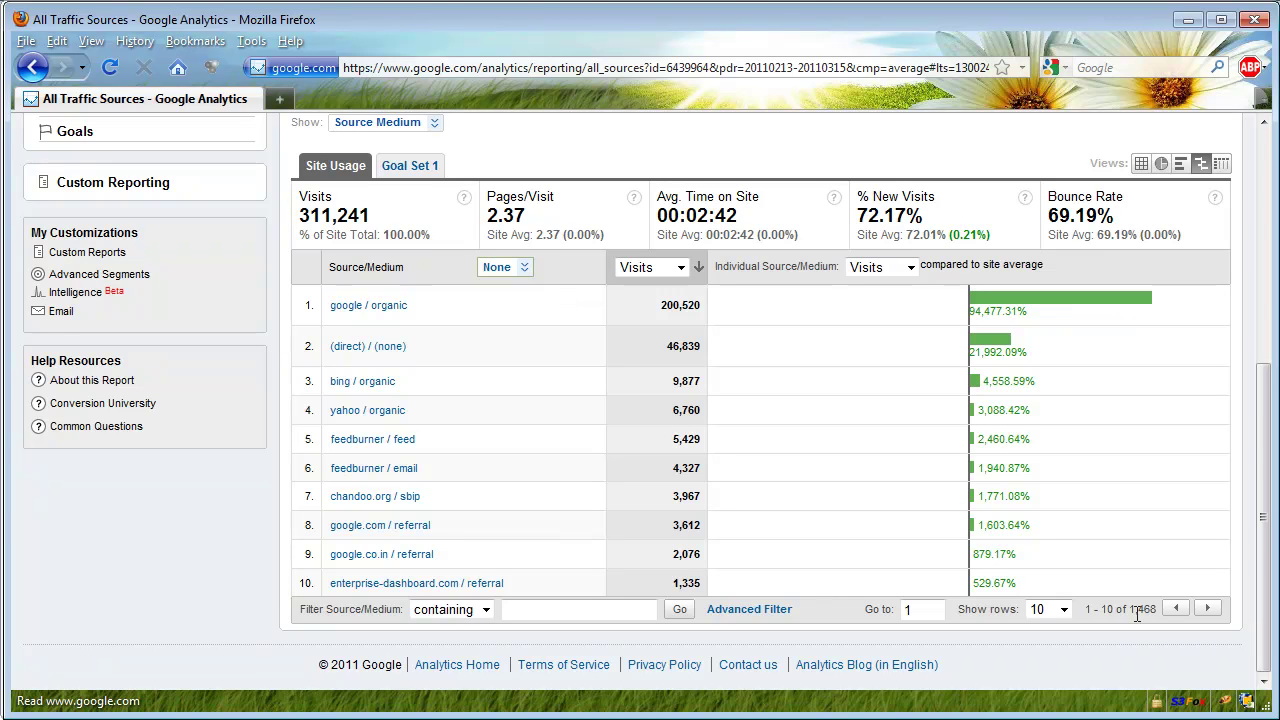
{"action": "left_click_drag", "start_coordinate": [1142, 610], "coordinate": [1160, 620]}
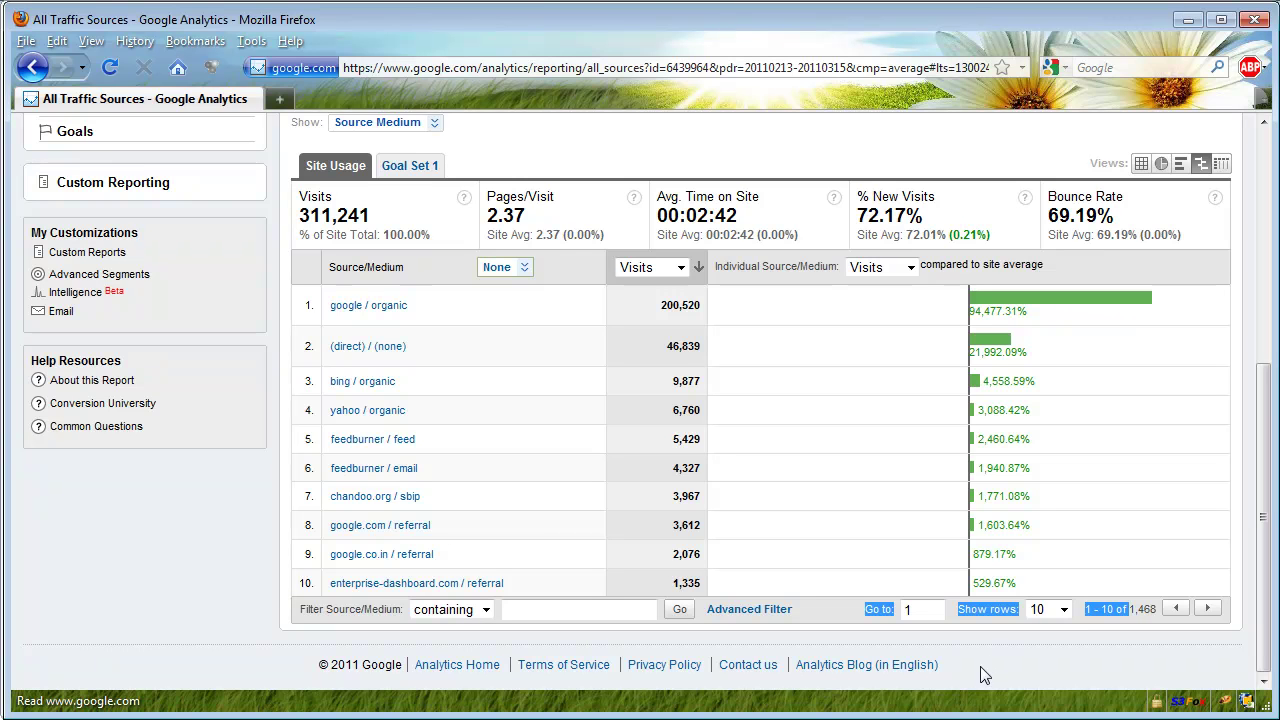
{"action": "left_click_drag", "start_coordinate": [1160, 620], "coordinate": [1141, 615]}
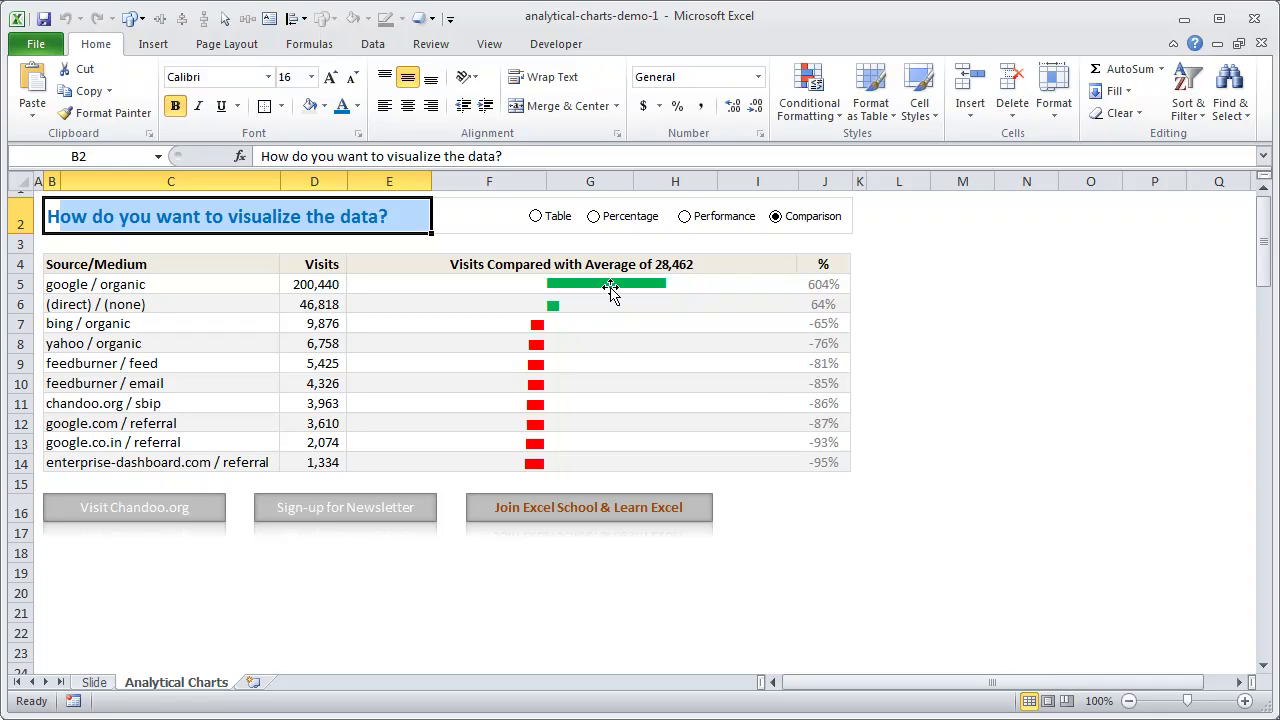
- Back in Excel, compare the Table, Percentage, Performance and Comparison visualizations again, finishing on Table
{"action": "left_click", "coordinate": [537, 217]}
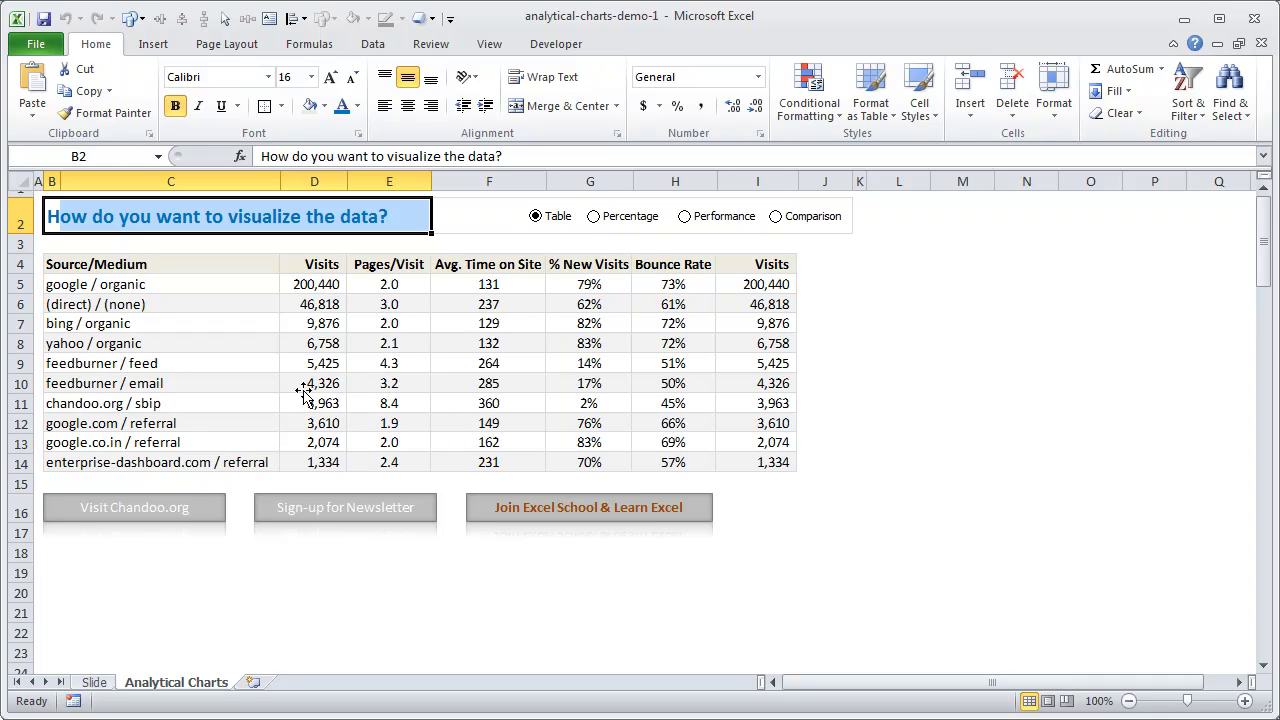
{"action": "left_click", "coordinate": [776, 217]}
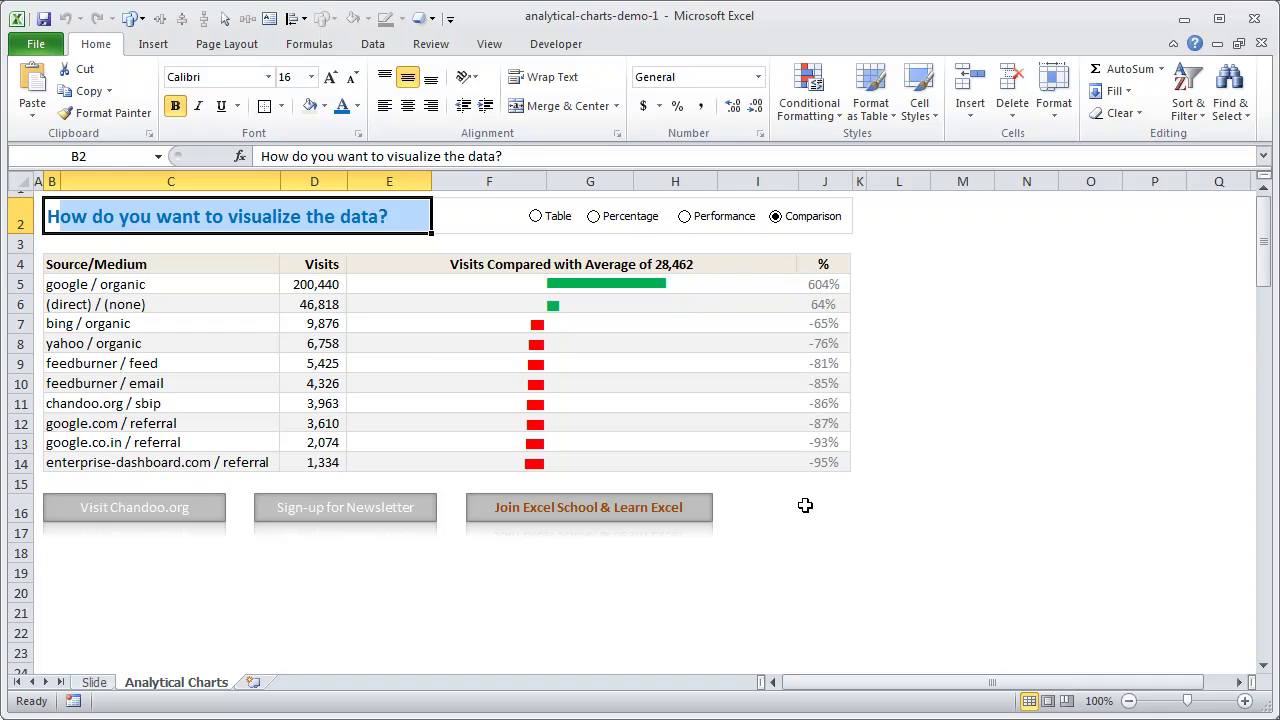
{"action": "left_click", "coordinate": [536, 216]}
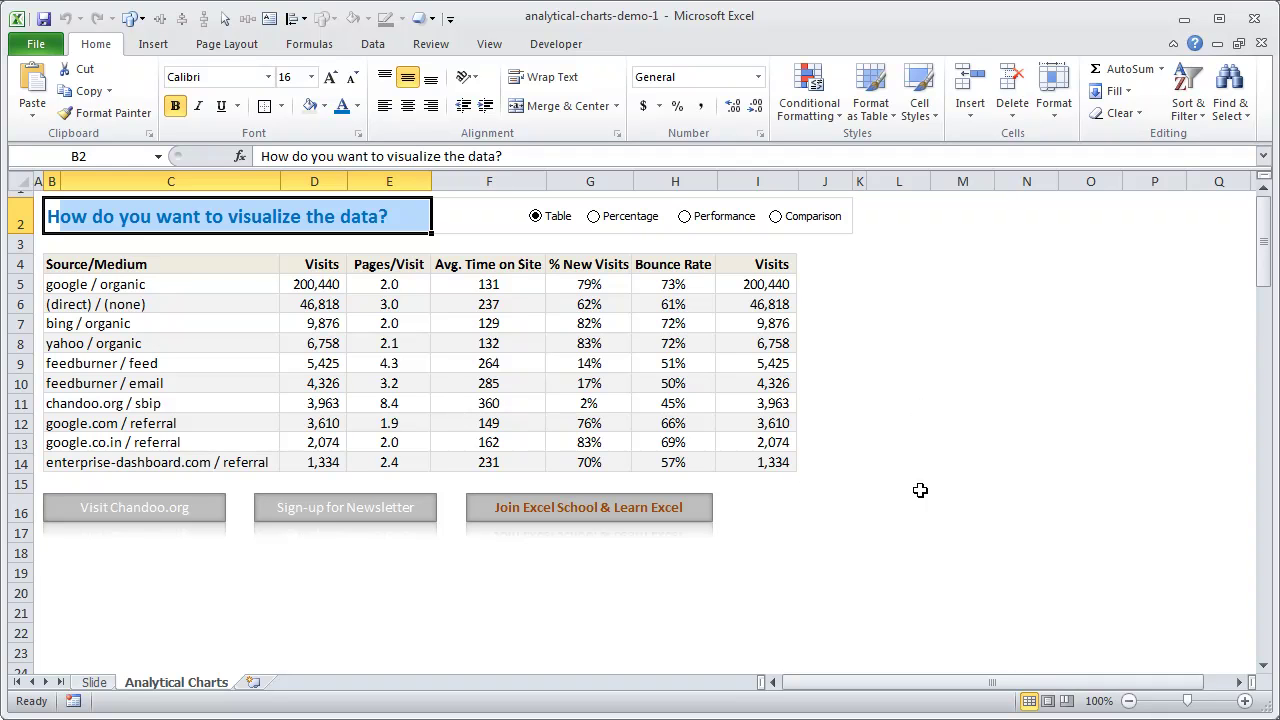
{"action": "left_click", "coordinate": [622, 222]}
{"action": "left_click", "coordinate": [708, 222]}
{"action": "left_click", "coordinate": [790, 223]}
{"action": "left_click", "coordinate": [541, 221]}
- Examine the Raw Data block in C51:I61, the selector cell K51 and the chart sections below them
{"action": "scroll", "coordinate": [937, 354], "scroll_direction": "down", "scroll_amount": 6}
{"action": "scroll", "coordinate": [937, 354], "scroll_direction": "down", "scroll_amount": 9}
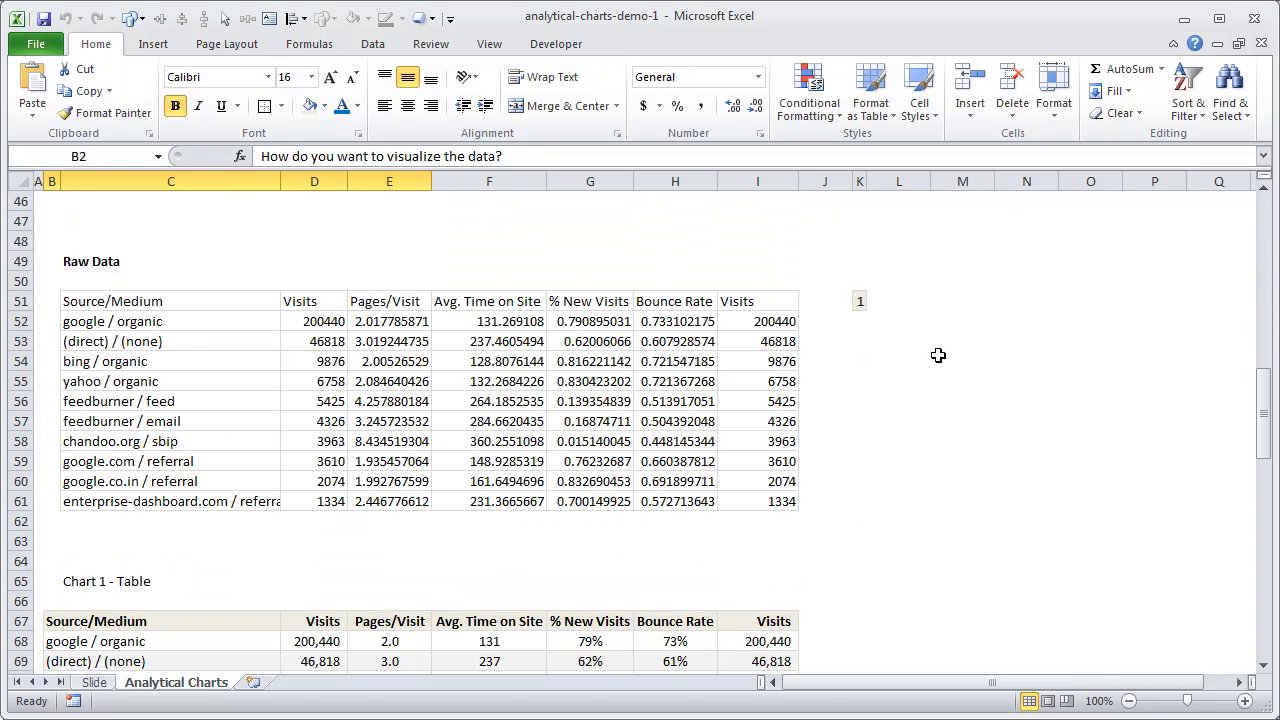
{"action": "left_click_drag", "start_coordinate": [188, 302], "coordinate": [743, 503]}
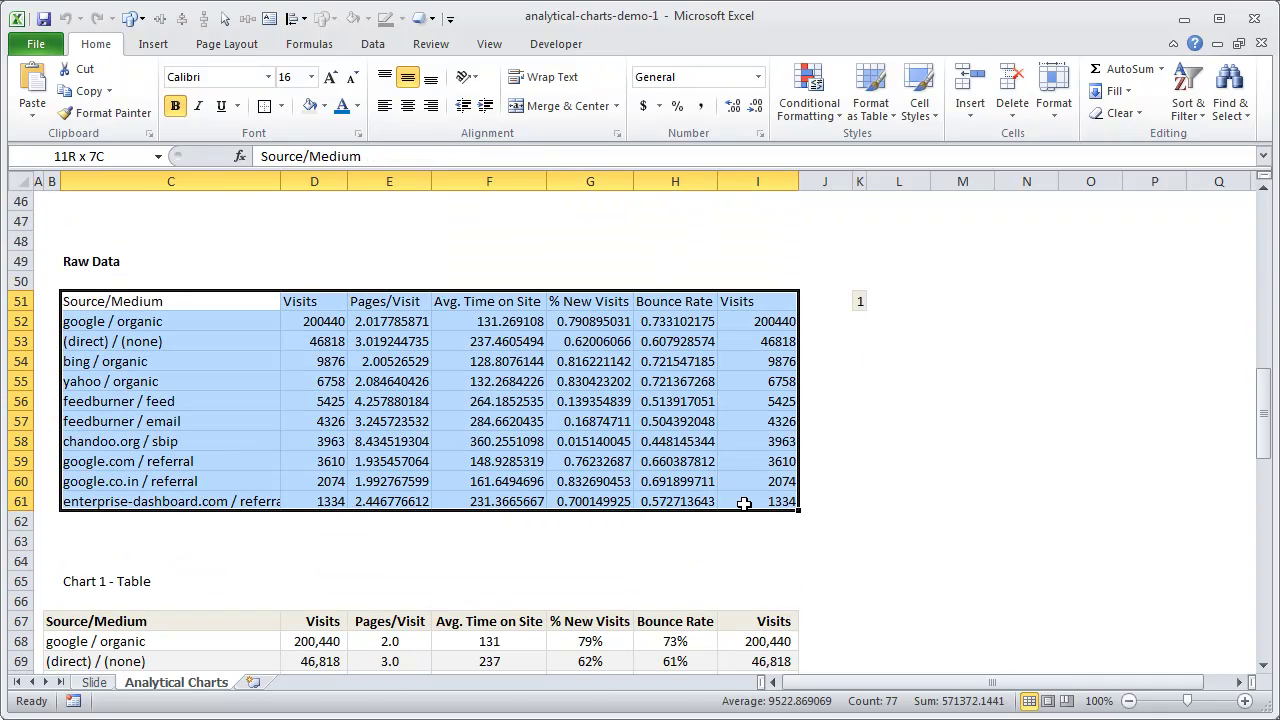
{"action": "scroll", "coordinate": [884, 417], "scroll_direction": "down", "scroll_amount": 4}
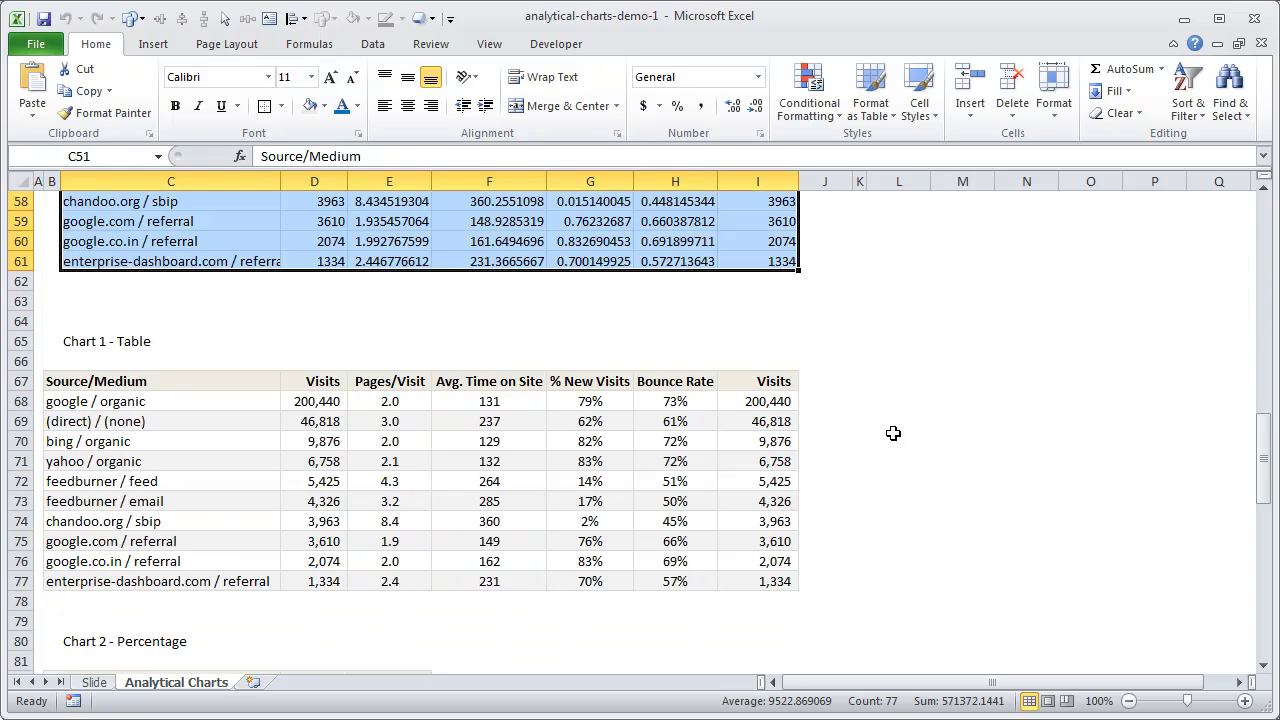
{"action": "scroll", "coordinate": [894, 434], "scroll_direction": "up", "scroll_amount": 4}
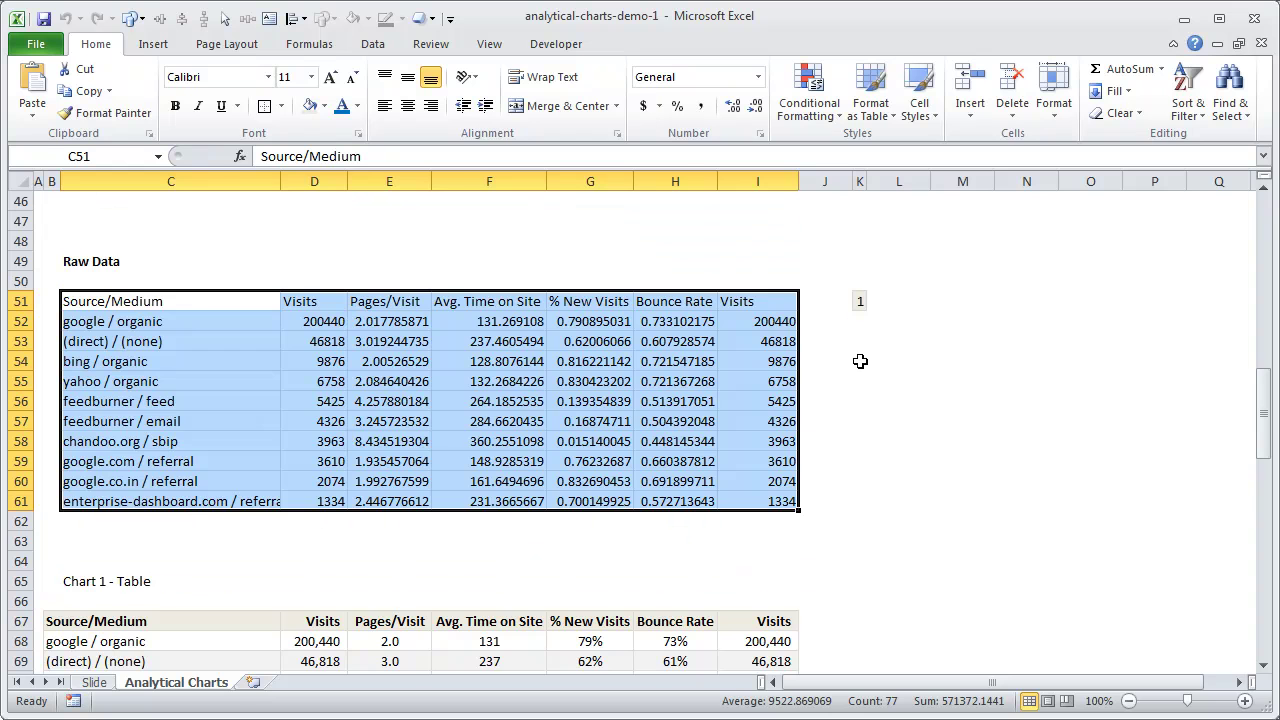
{"action": "scroll", "coordinate": [858, 362], "scroll_direction": "down", "scroll_amount": 3}
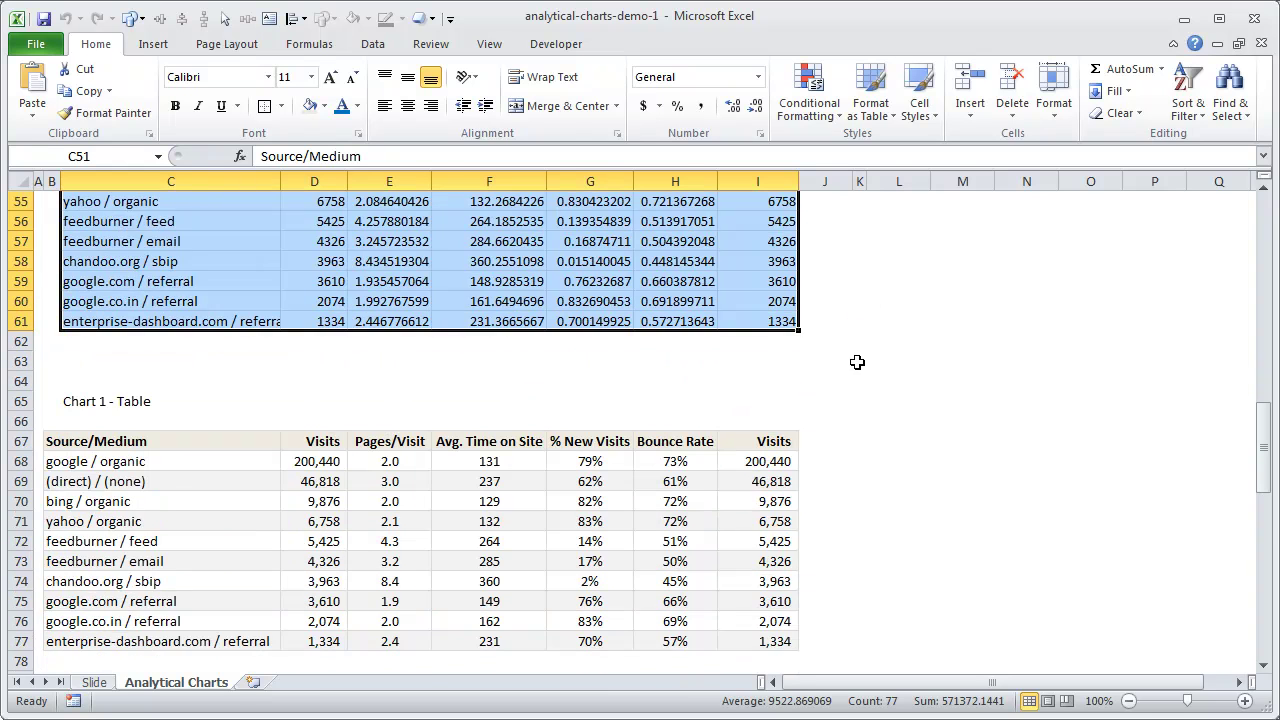
{"action": "scroll", "coordinate": [857, 362], "scroll_direction": "down", "scroll_amount": 3}
{"action": "scroll", "coordinate": [857, 362], "scroll_direction": "up", "scroll_amount": 6}
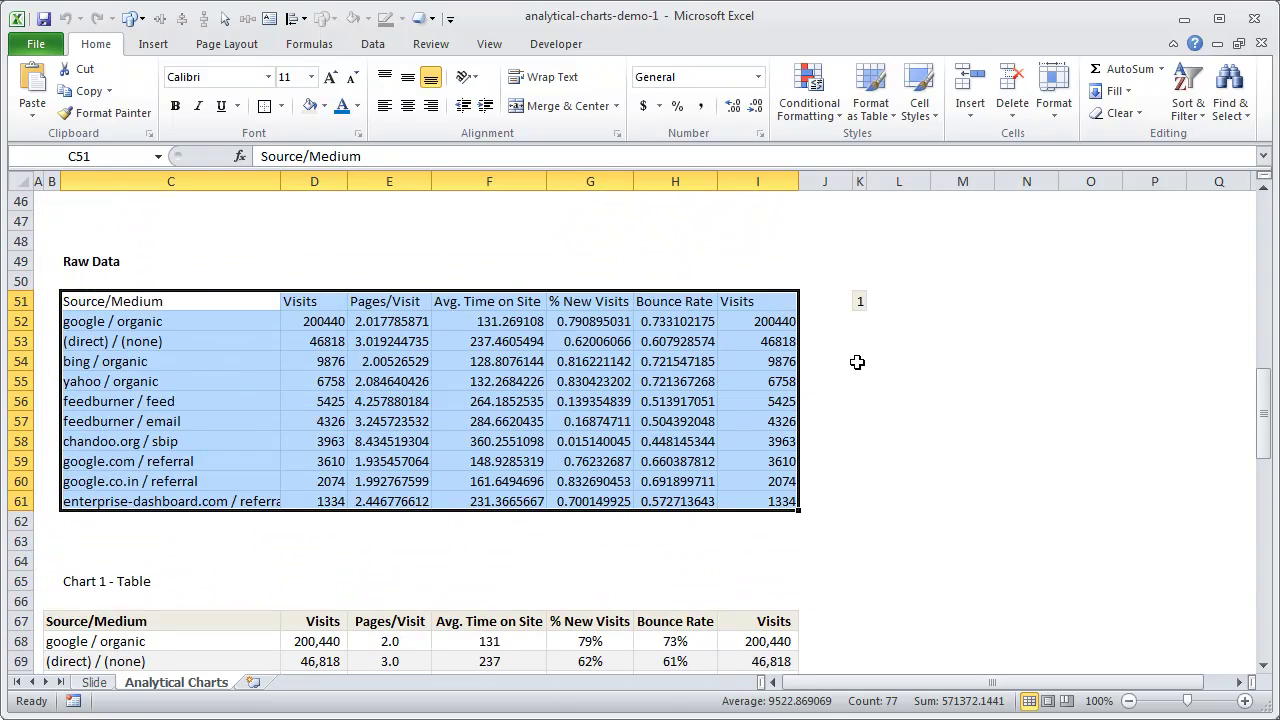
{"action": "scroll", "coordinate": [857, 362], "scroll_direction": "down", "scroll_amount": 5}
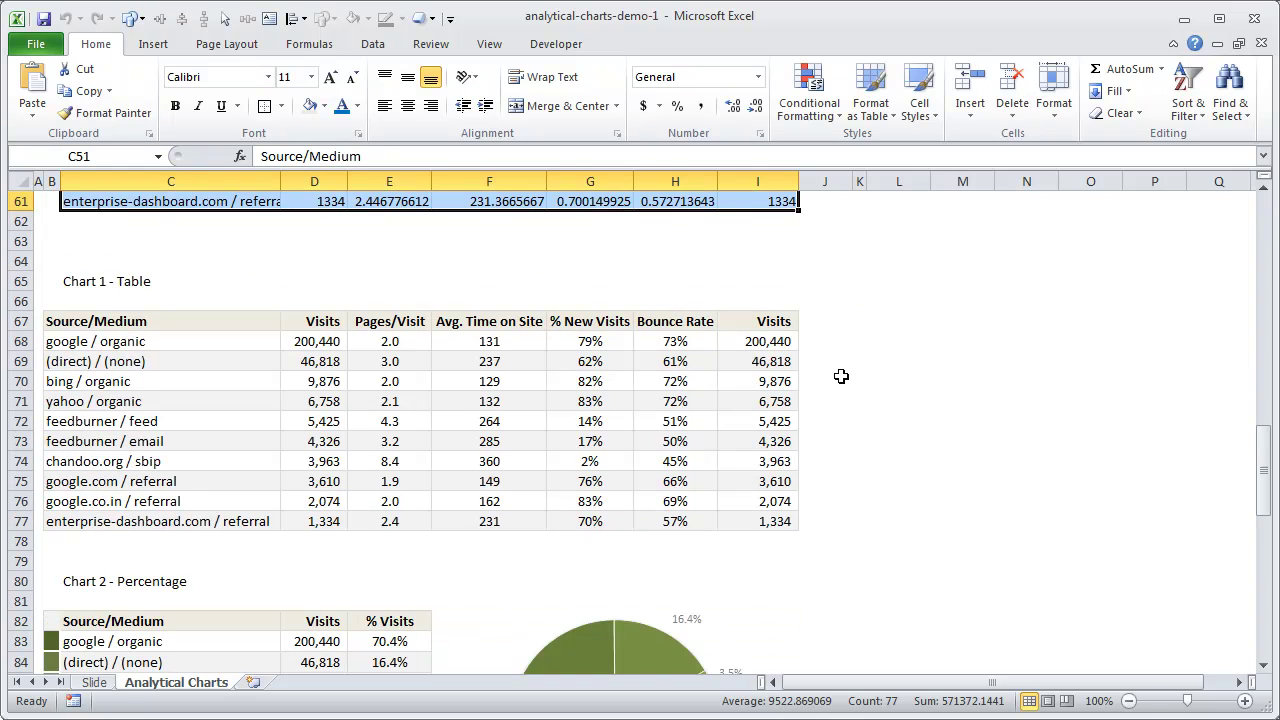
- Inspect the Chart 1 - Table range B67:I77 against the raw data above it, then deselect it at L68
{"action": "left_click", "coordinate": [71, 282]}
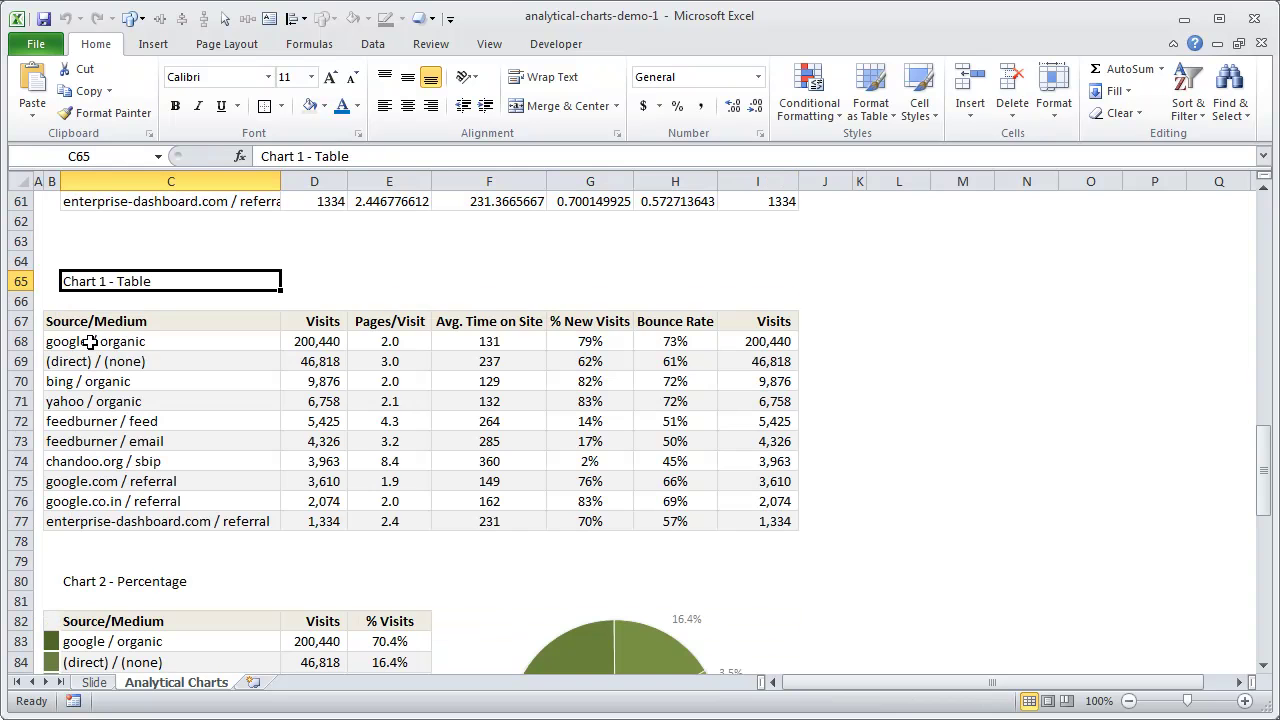
{"action": "left_click_drag", "start_coordinate": [97, 325], "coordinate": [726, 517]}
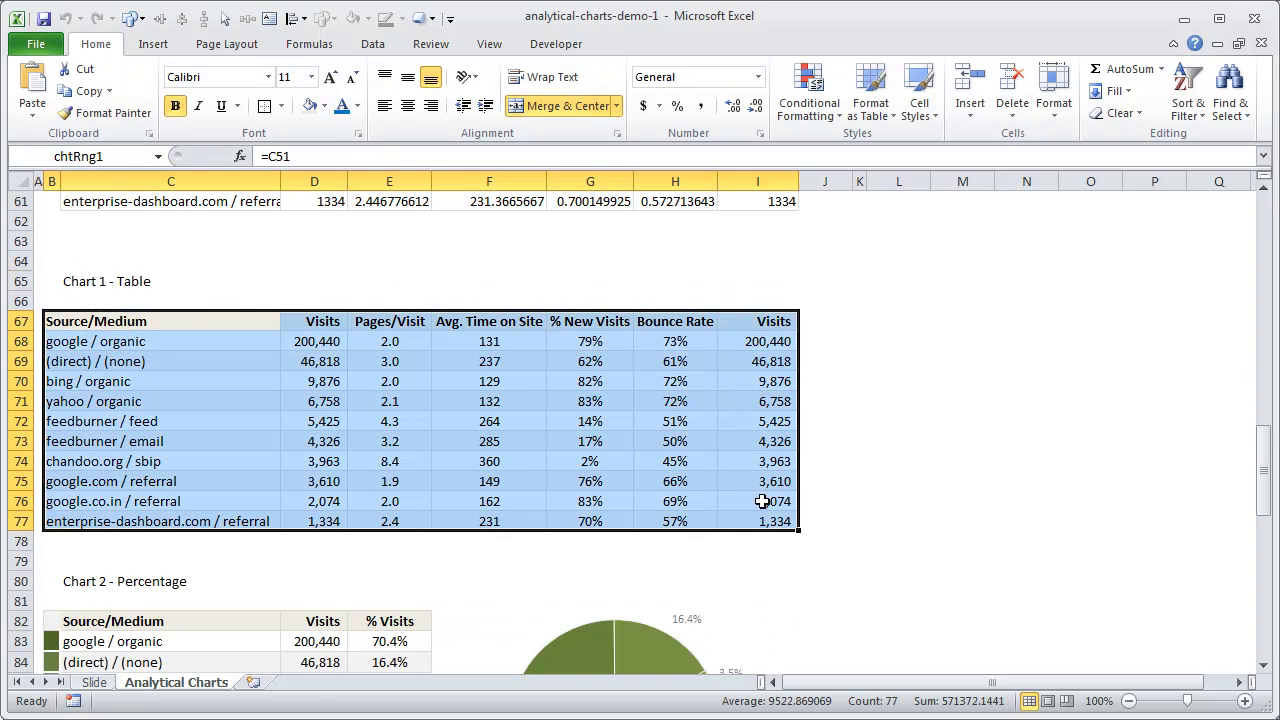
{"action": "scroll", "coordinate": [766, 500], "scroll_direction": "up", "scroll_amount": 5}
{"action": "scroll", "coordinate": [638, 575], "scroll_direction": "down", "scroll_amount": 3}
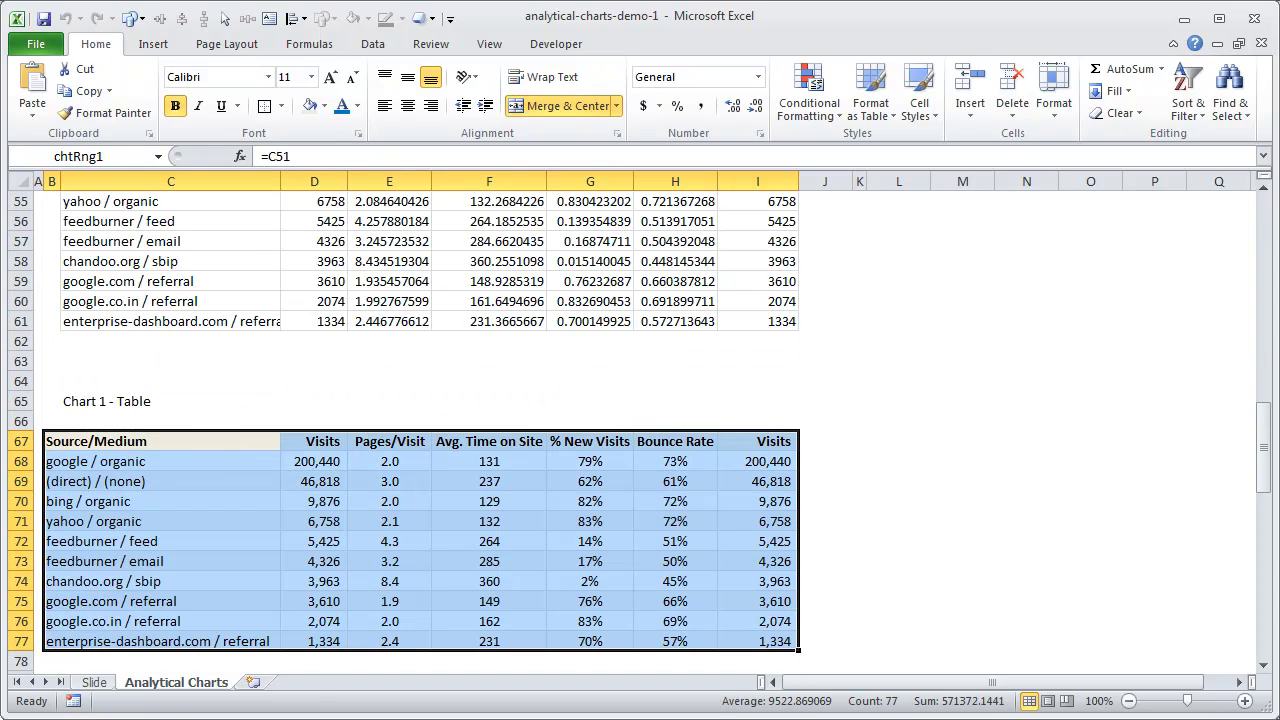
{"action": "left_click", "coordinate": [908, 457]}
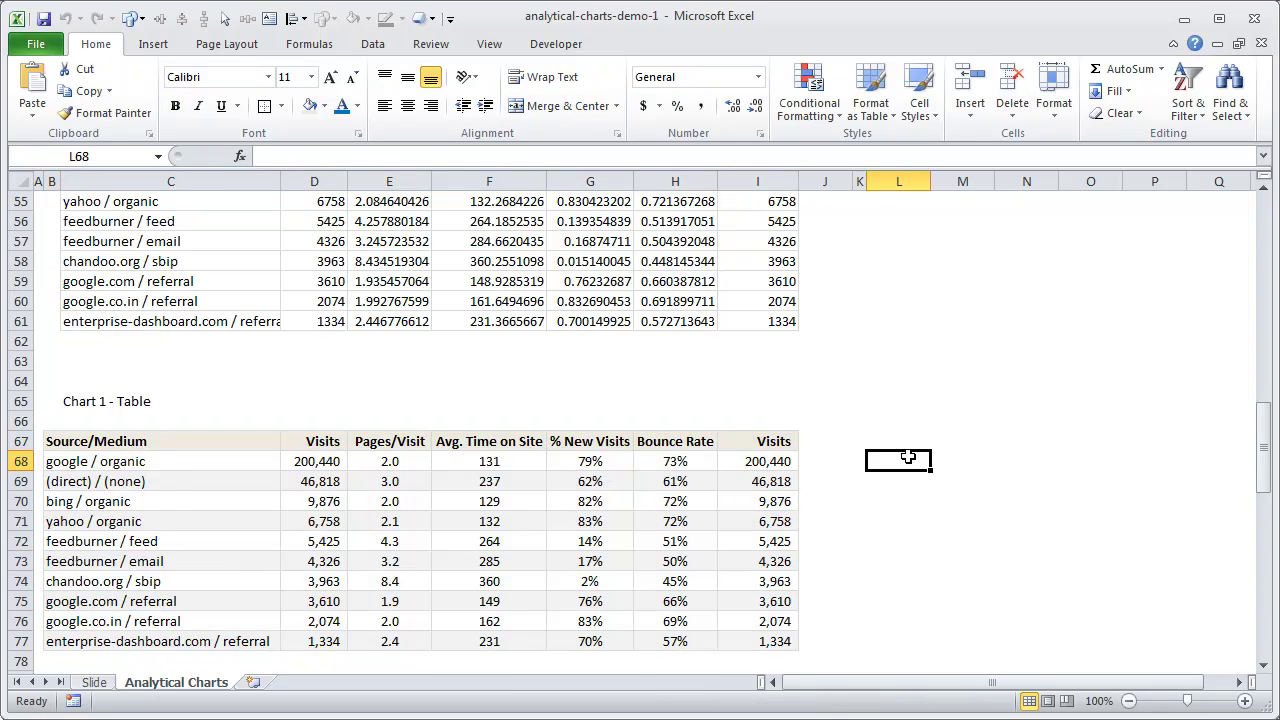
- Examine the Chart 2 - Percentage section, including its pie chart and the colour key cells B83:B92
{"action": "scroll", "coordinate": [908, 455], "scroll_direction": "down", "scroll_amount": 7}
{"action": "scroll", "coordinate": [645, 464], "scroll_direction": "up", "scroll_amount": 4}
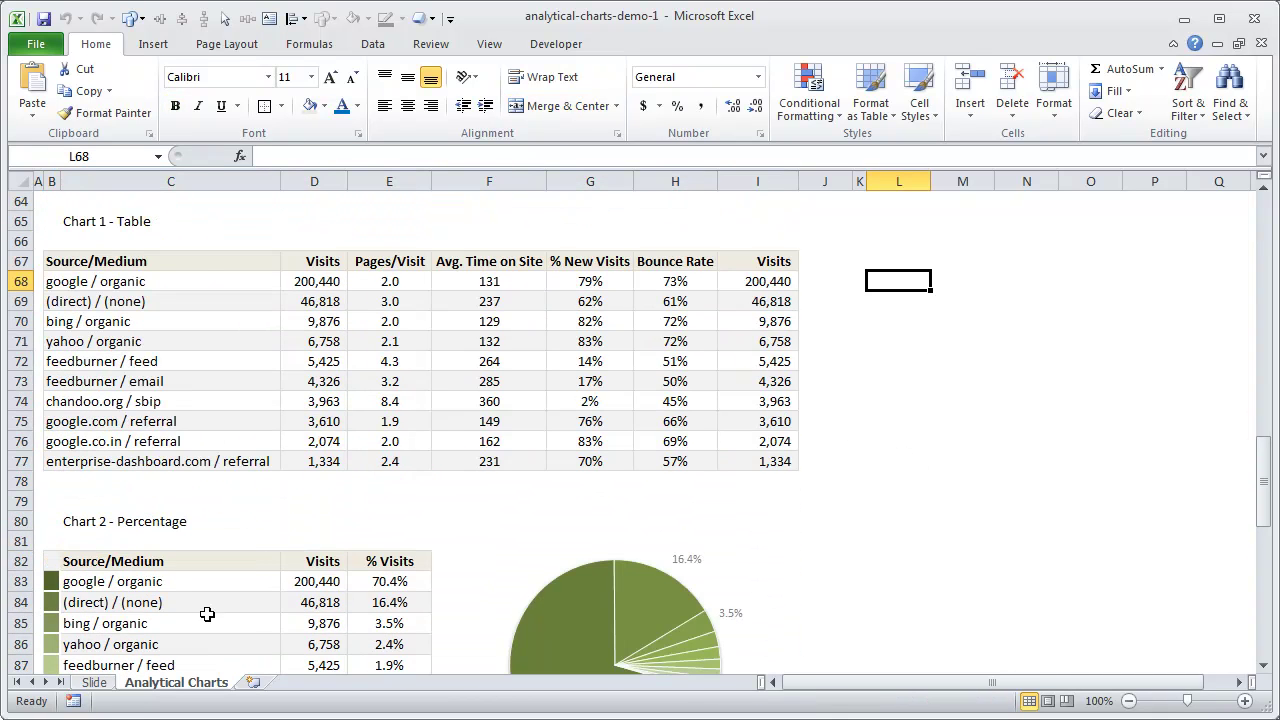
{"action": "scroll", "coordinate": [114, 624], "scroll_direction": "down", "scroll_amount": 4}
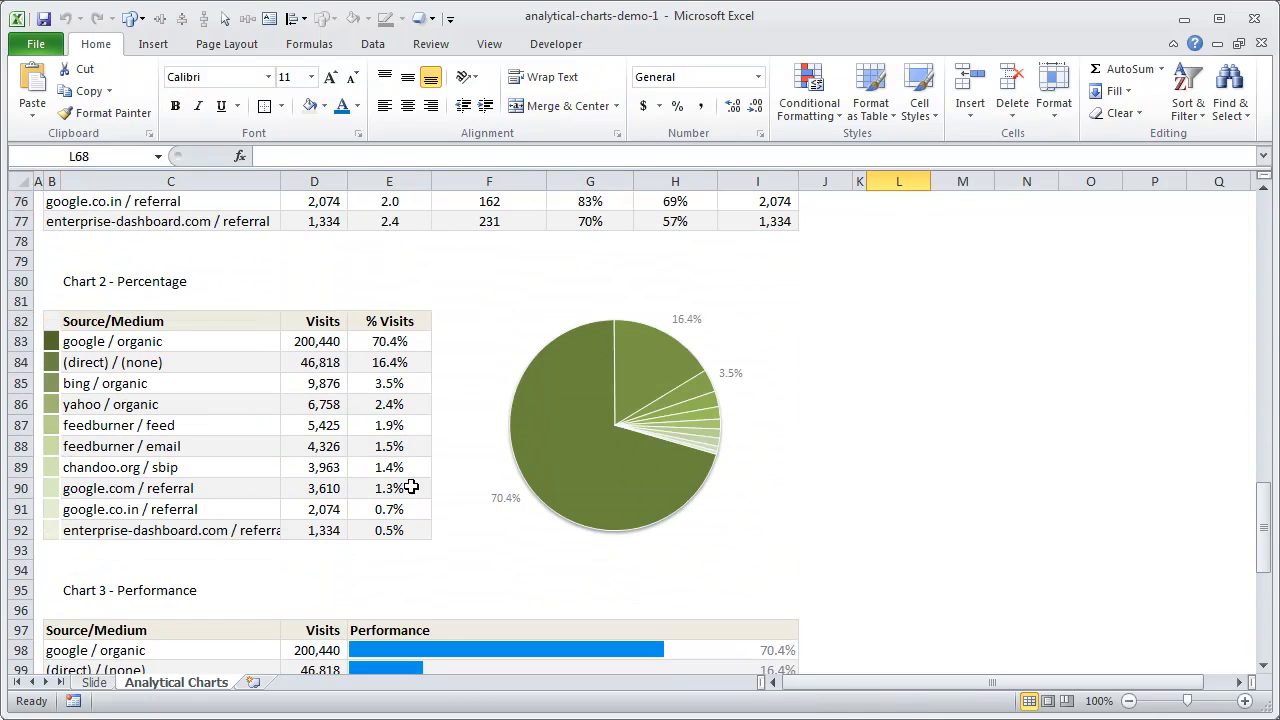
{"action": "left_click", "coordinate": [603, 473]}
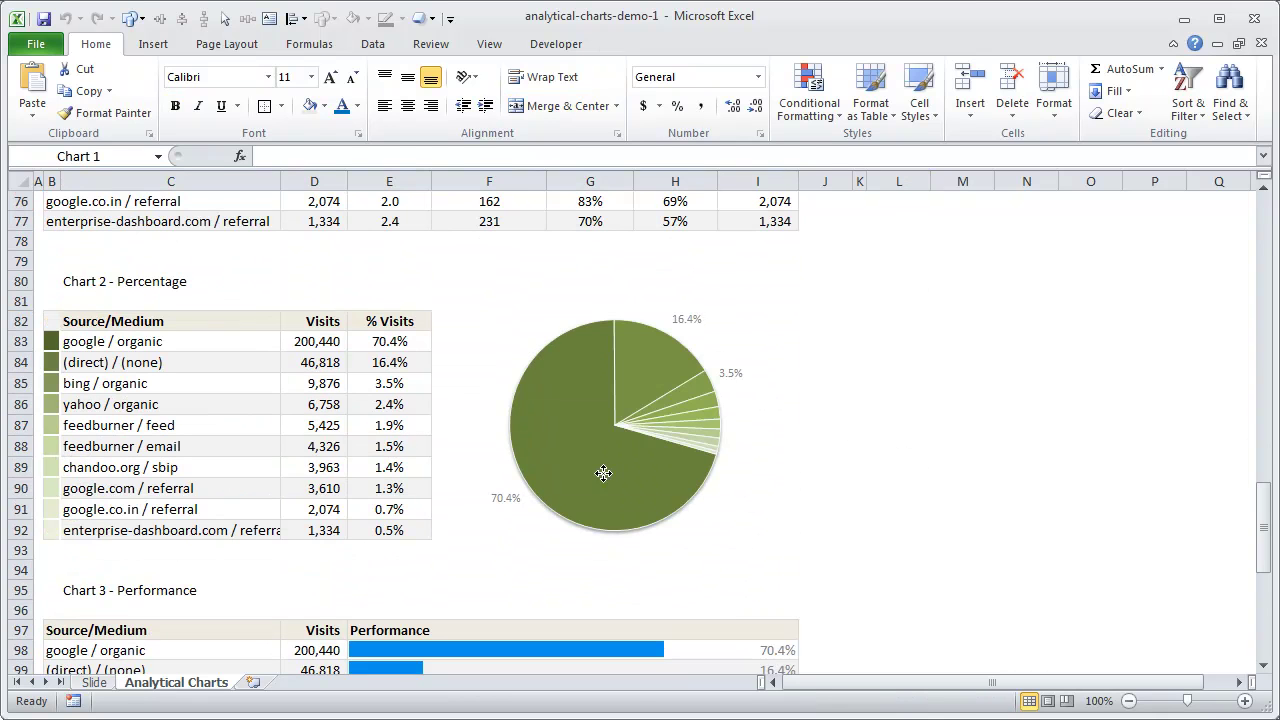
{"action": "left_click", "coordinate": [913, 430]}
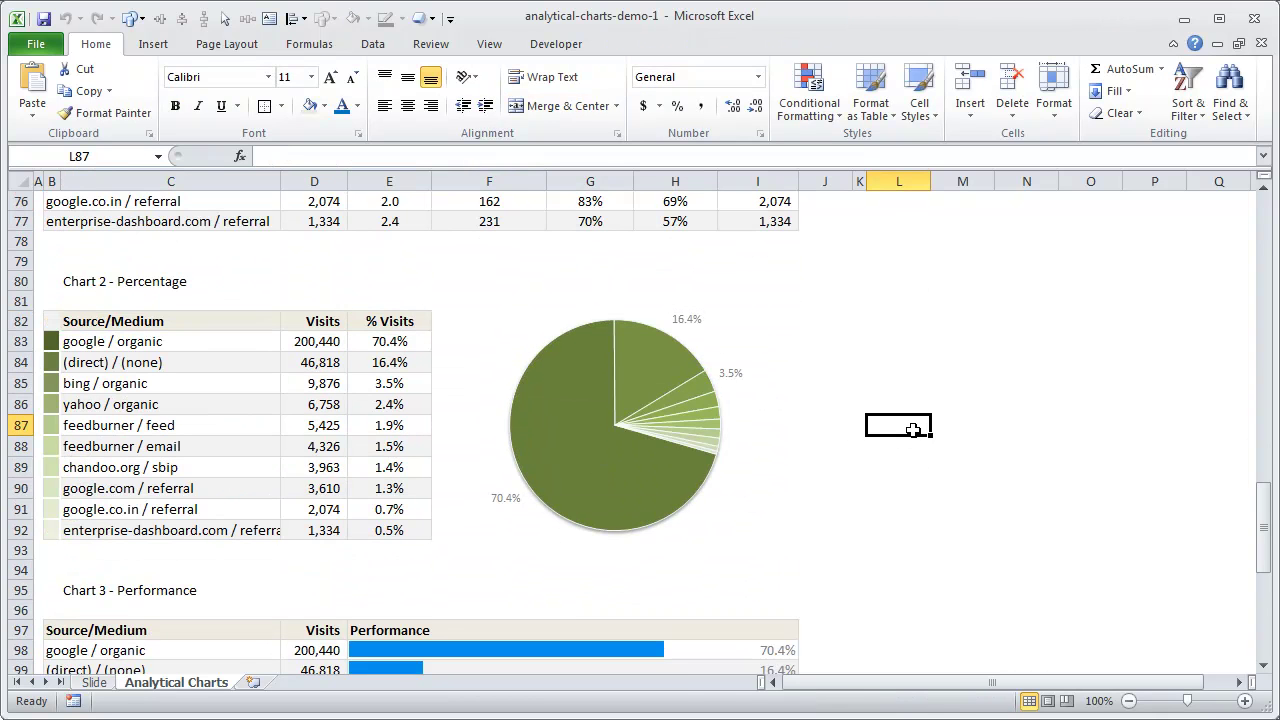
{"action": "left_click_drag", "start_coordinate": [51, 341], "coordinate": [51, 530]}
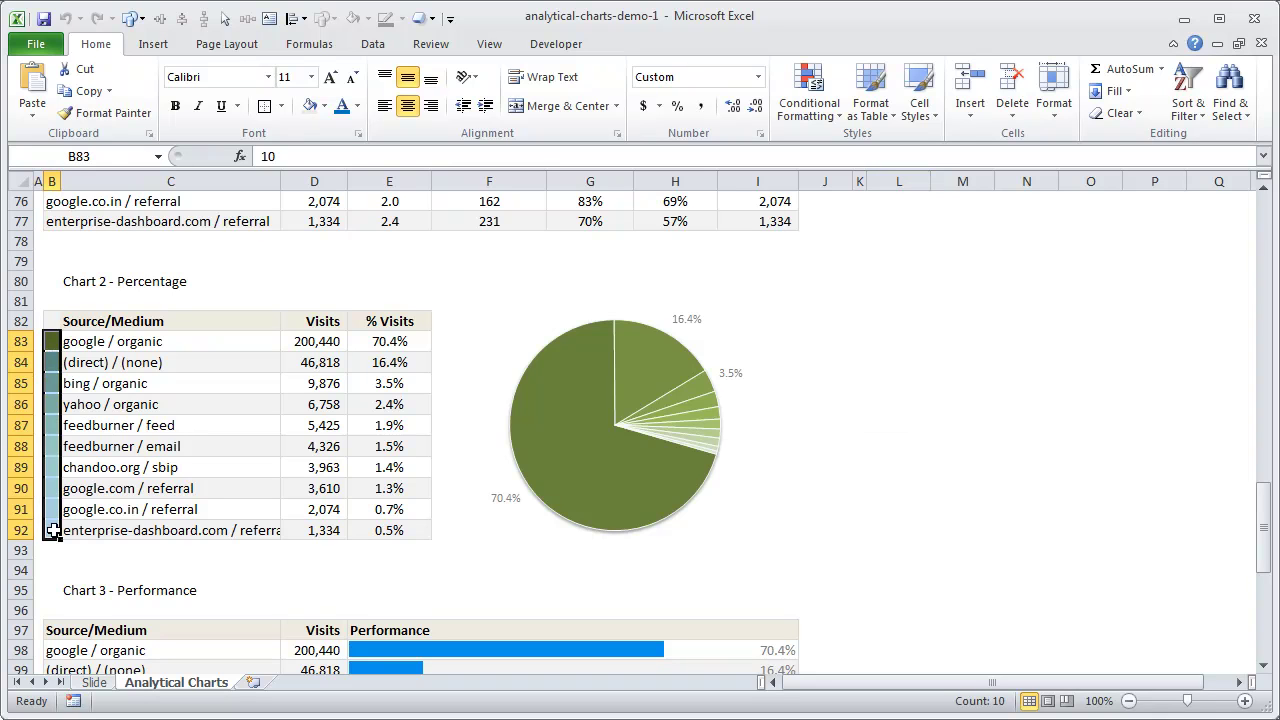
{"action": "left_click", "coordinate": [296, 564]}
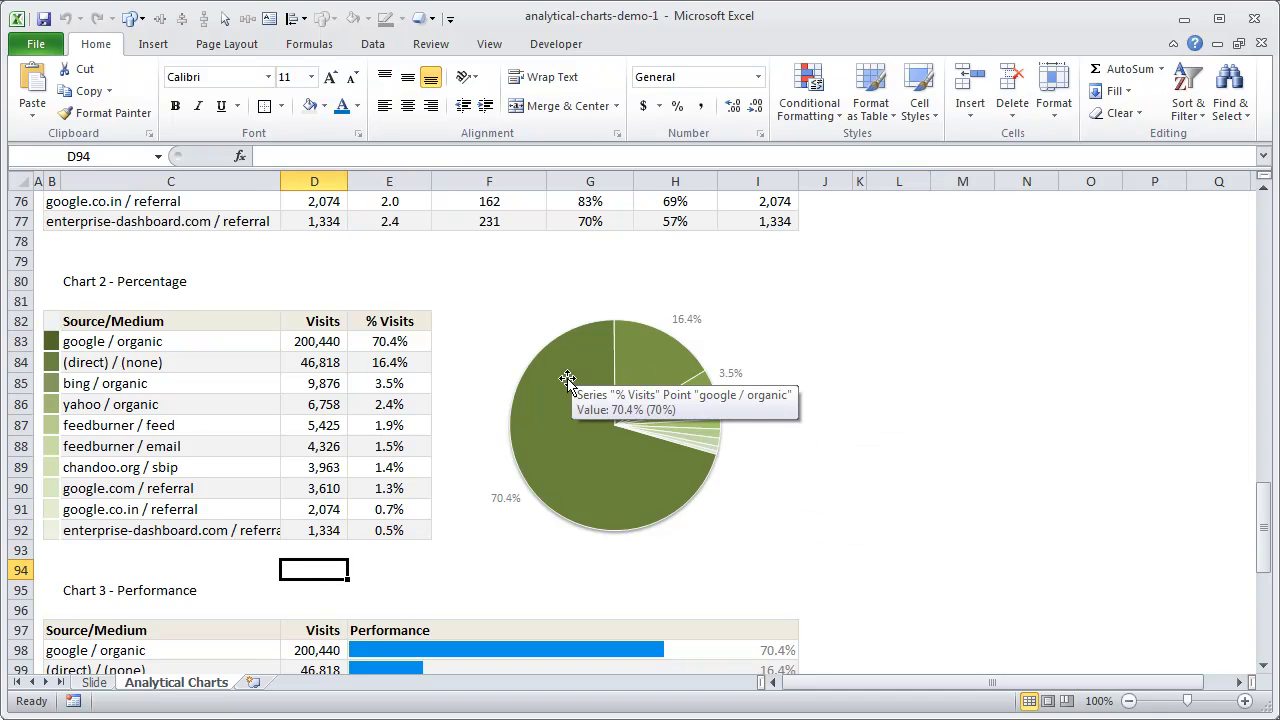
- Compare Chart 2 with the Chart 1 table and check the formulas behind the first % Visits and Visits cells, E83 and D83
{"action": "scroll", "coordinate": [334, 364], "scroll_direction": "up", "scroll_amount": 5}
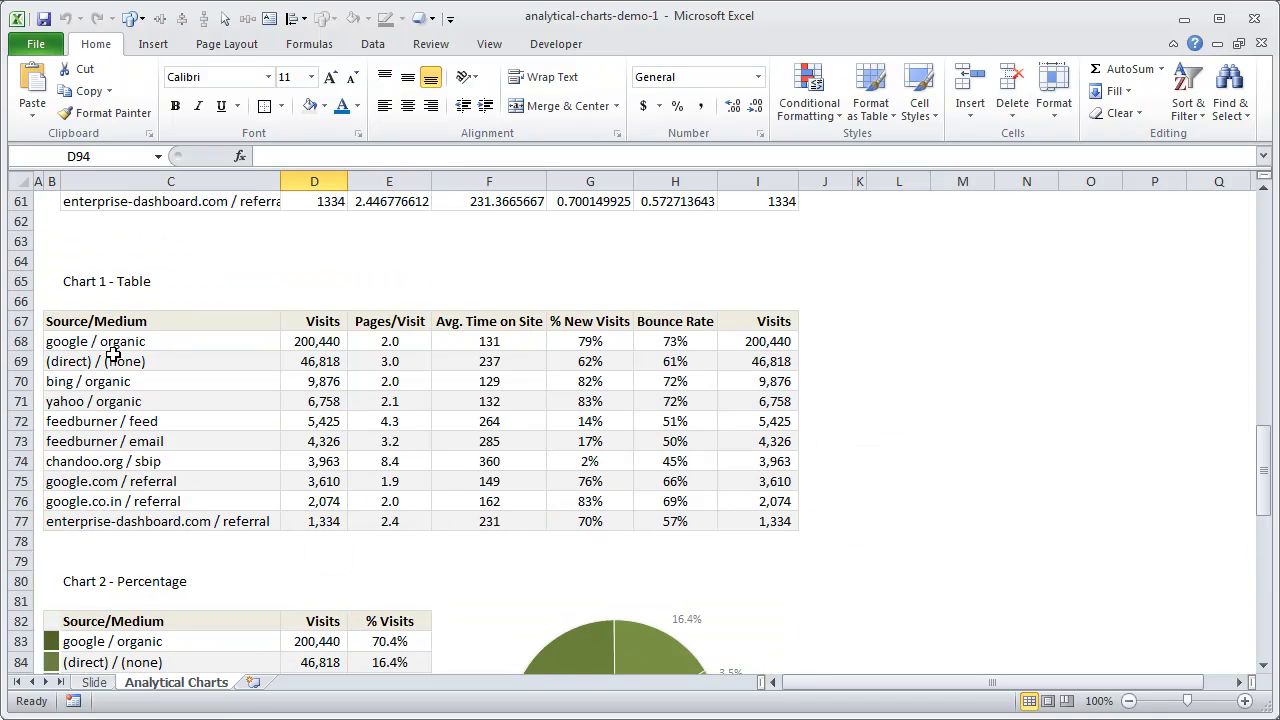
{"action": "scroll", "coordinate": [375, 540], "scroll_direction": "down", "scroll_amount": 3}
{"action": "left_click", "coordinate": [405, 461]}
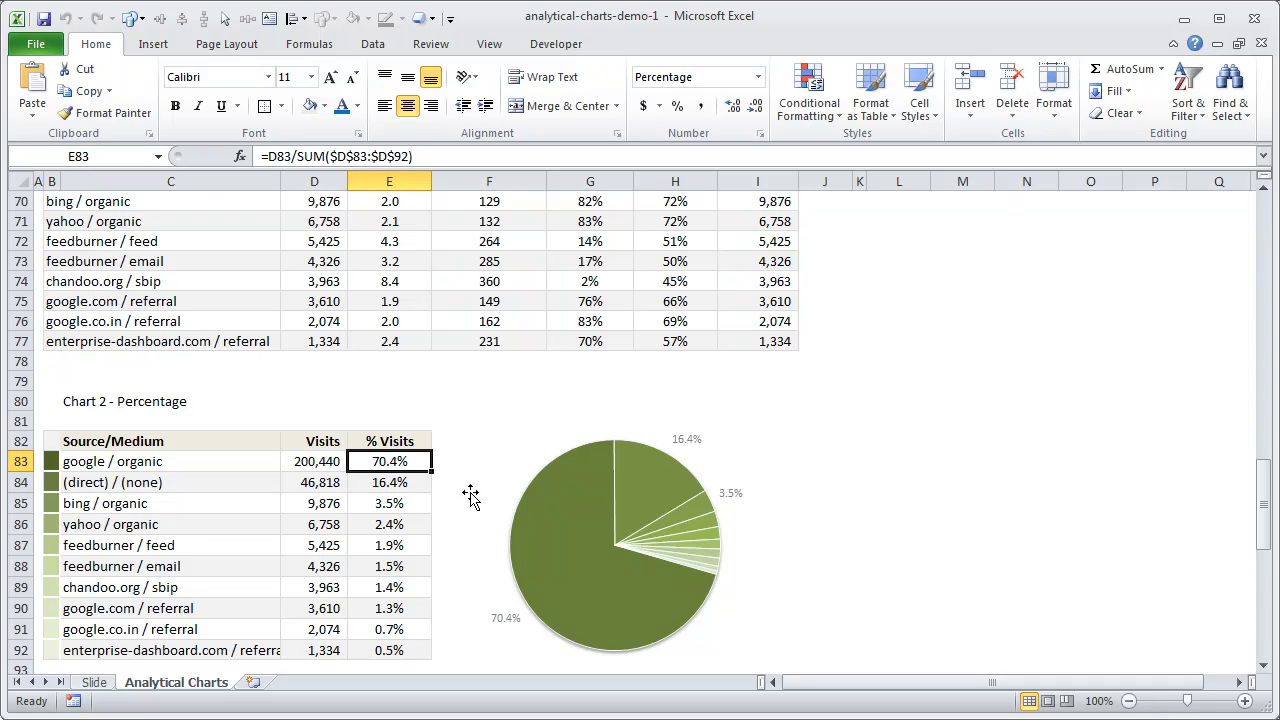
{"action": "key", "text": "F2"}
{"action": "key", "text": "Escape"}
{"action": "left_click", "coordinate": [330, 463]}
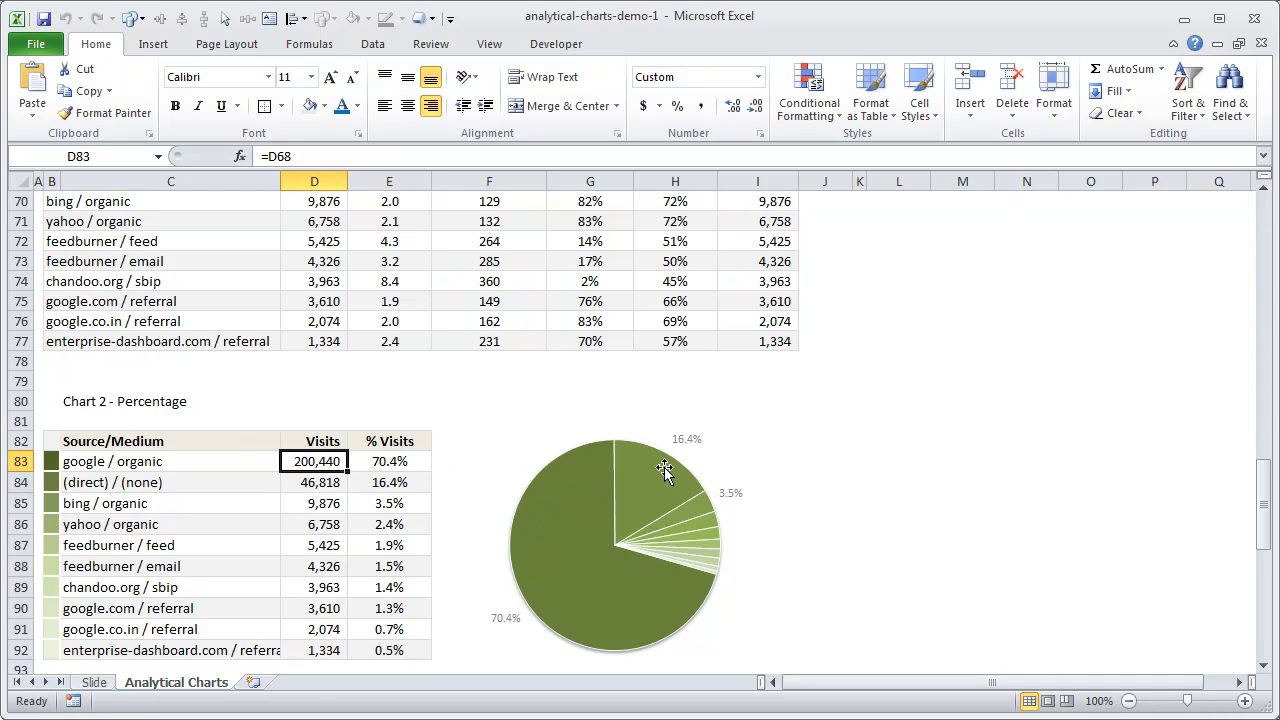
{"action": "scroll", "coordinate": [817, 476], "scroll_direction": "up", "scroll_amount": 2}
{"action": "scroll", "coordinate": [817, 476], "scroll_direction": "down", "scroll_amount": 4}
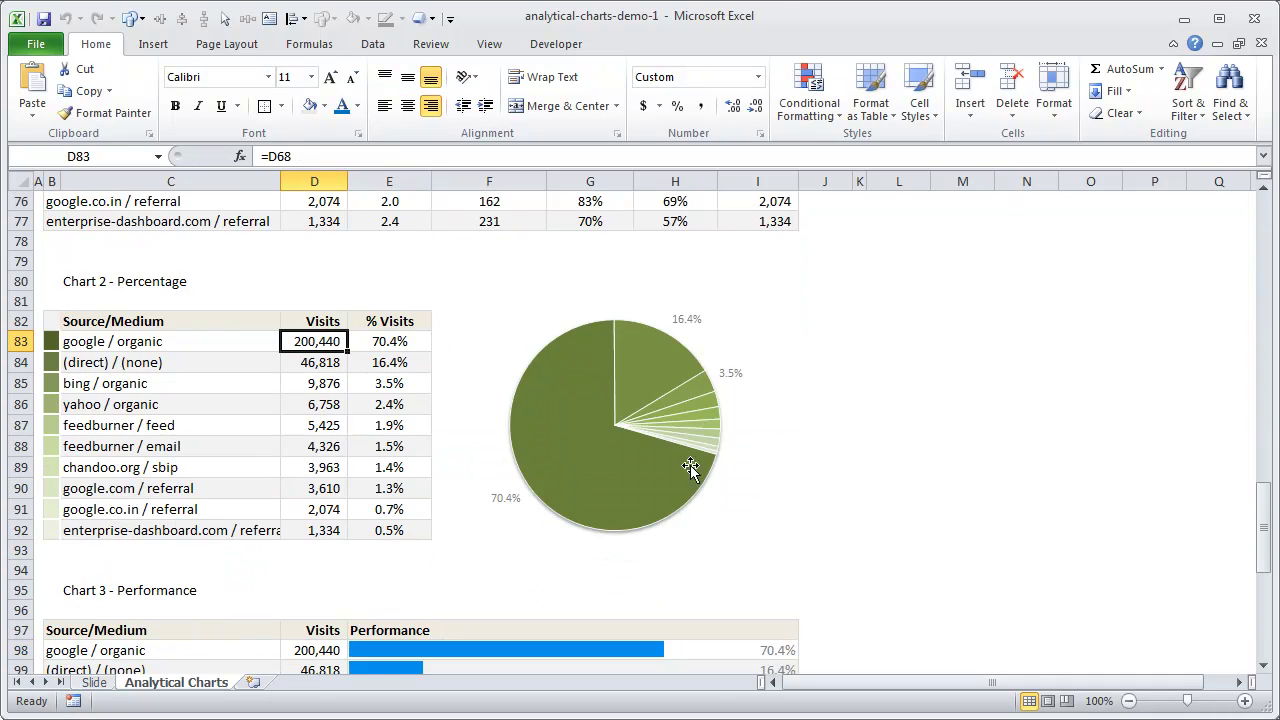
- Check the pie chart's source ranges and style gallery, then view the theme fill colours for cell K93 without applying any
{"action": "left_click", "coordinate": [585, 470]}
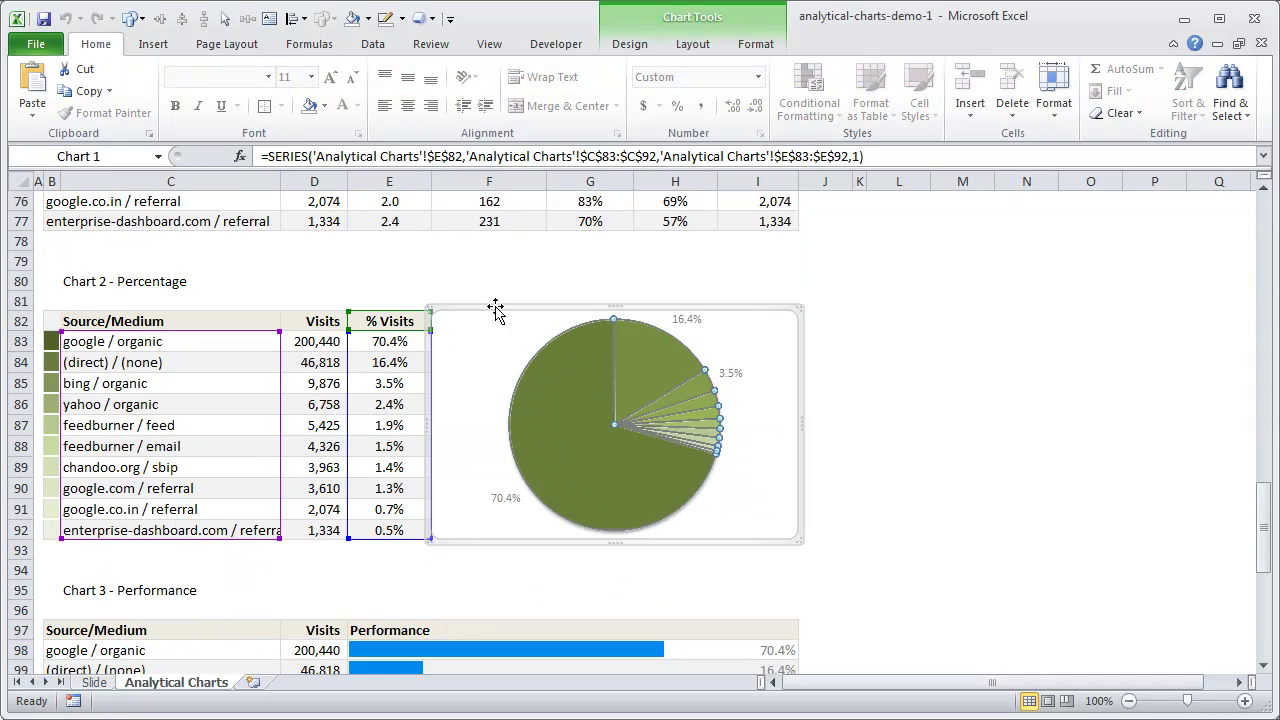
{"action": "left_click", "coordinate": [636, 48]}
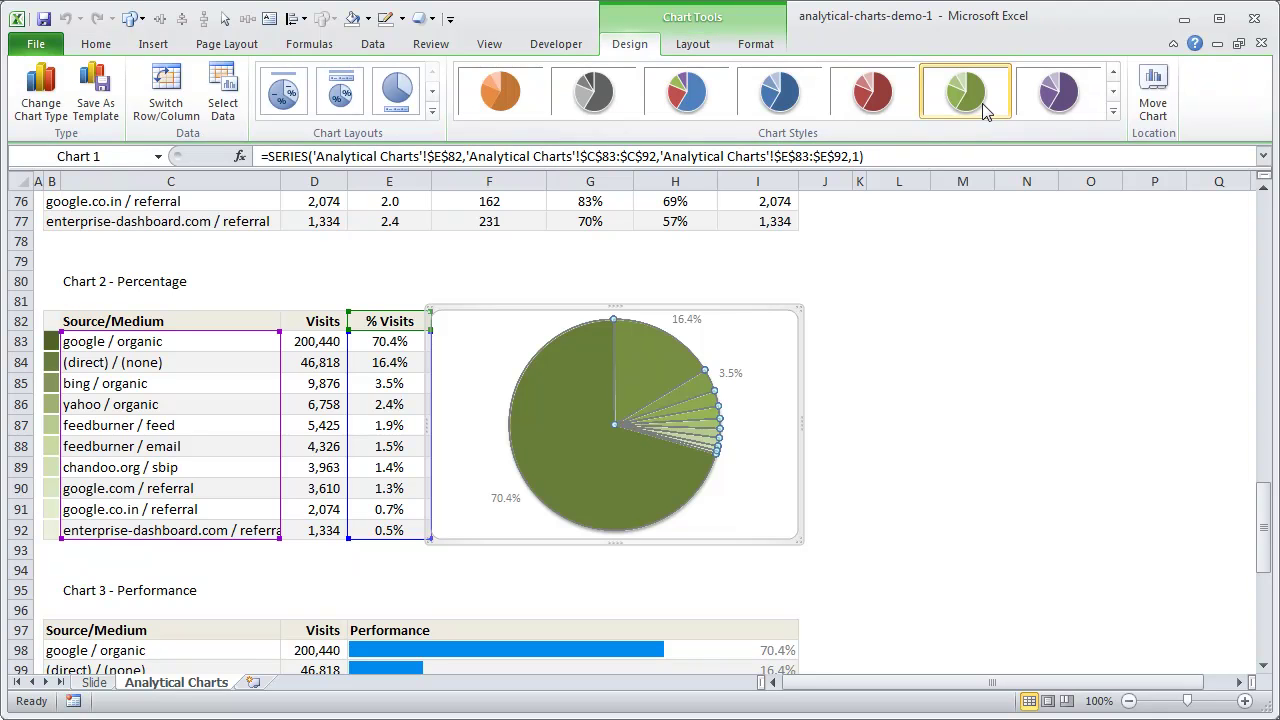
{"action": "left_click", "coordinate": [1113, 112]}
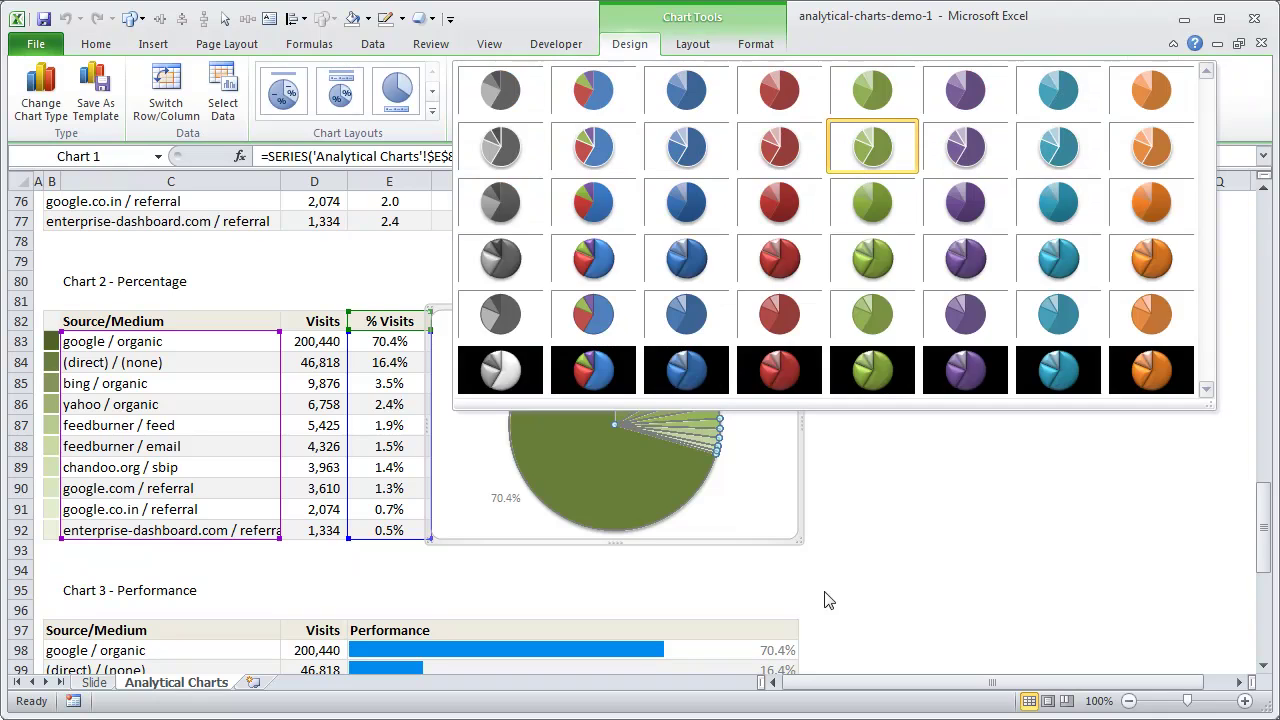
{"action": "left_click", "coordinate": [860, 550]}
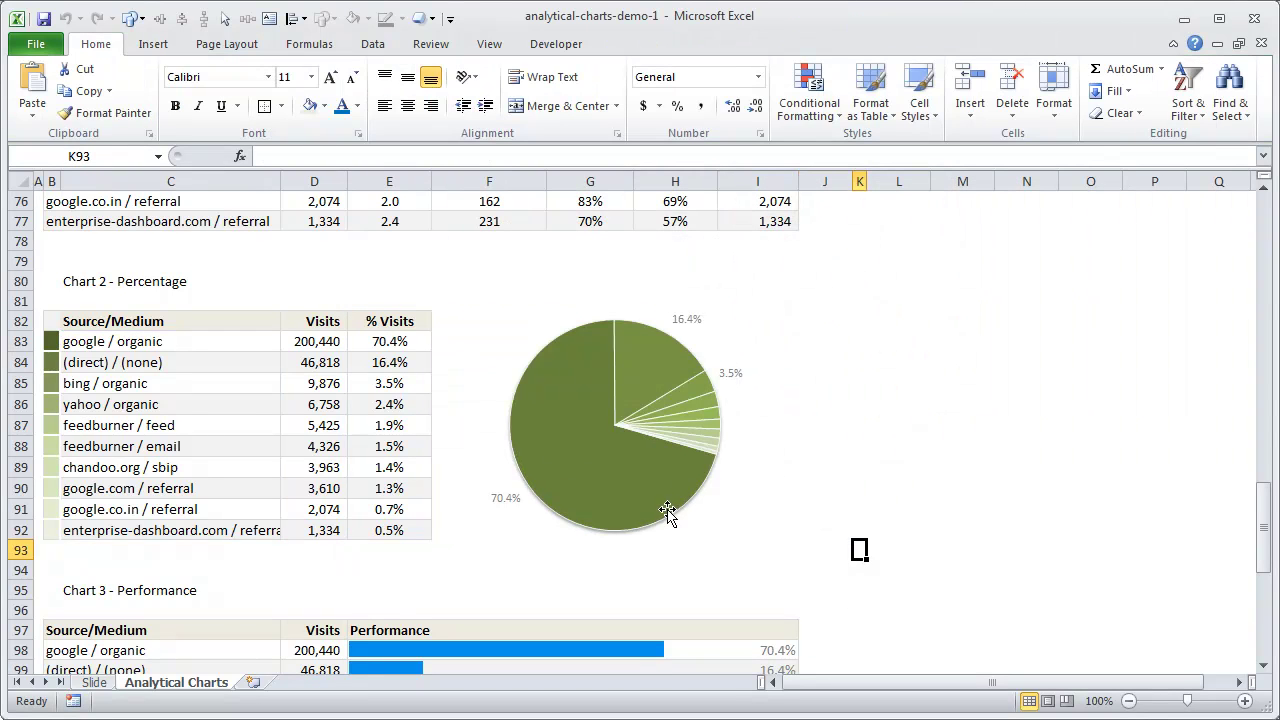
{"action": "left_click", "coordinate": [324, 106]}
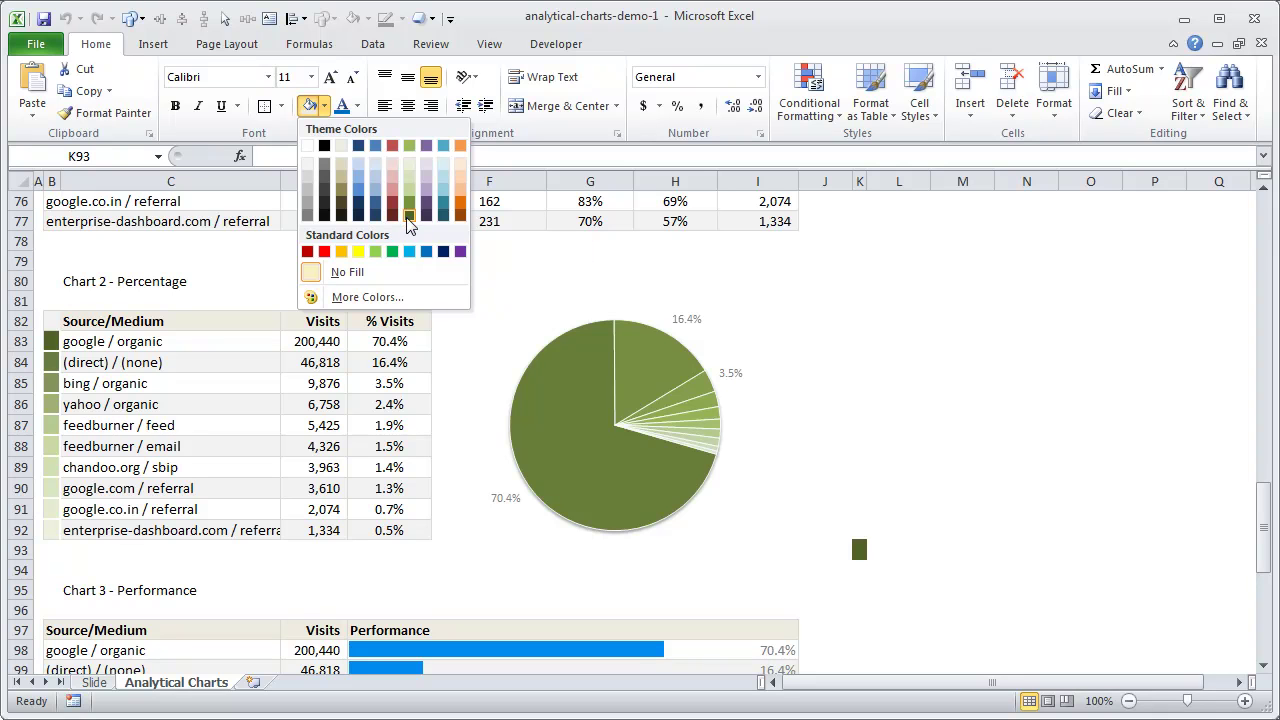
{"action": "left_click", "coordinate": [1100, 443]}
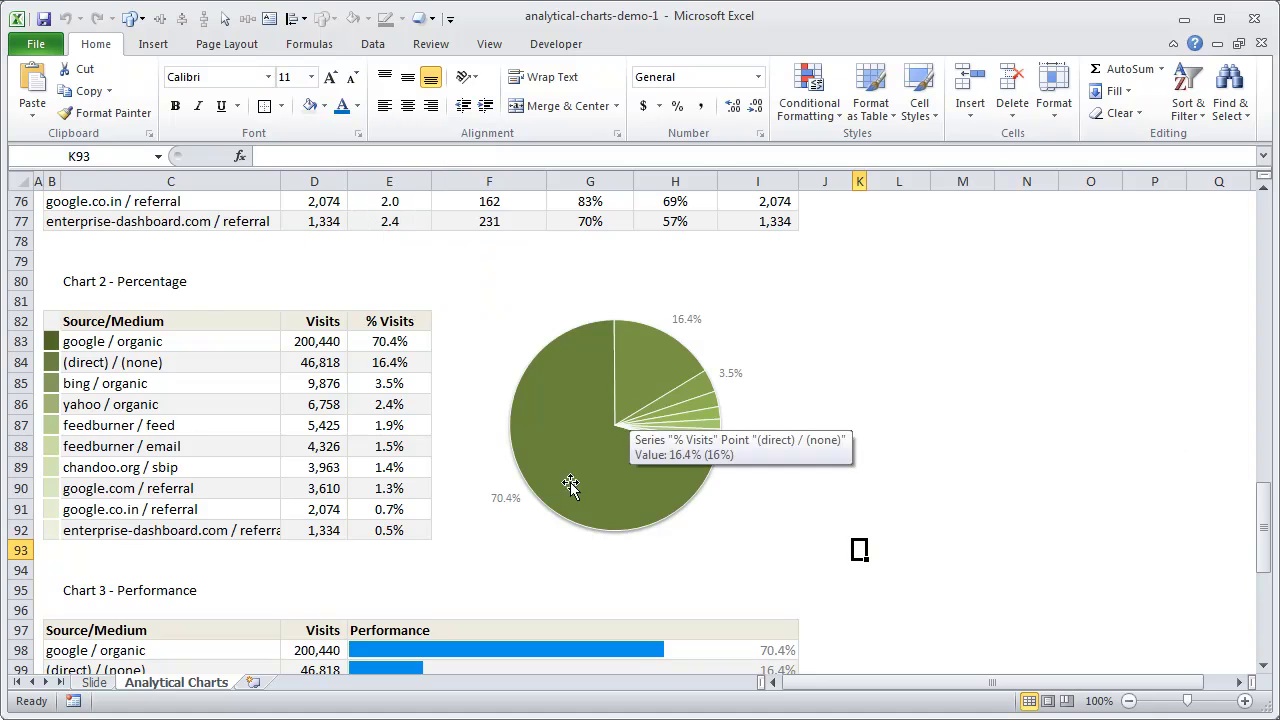
- Go through the colour key cells B83 to B92 one by one to read the hidden number in each
{"action": "left_click", "coordinate": [48, 341]}
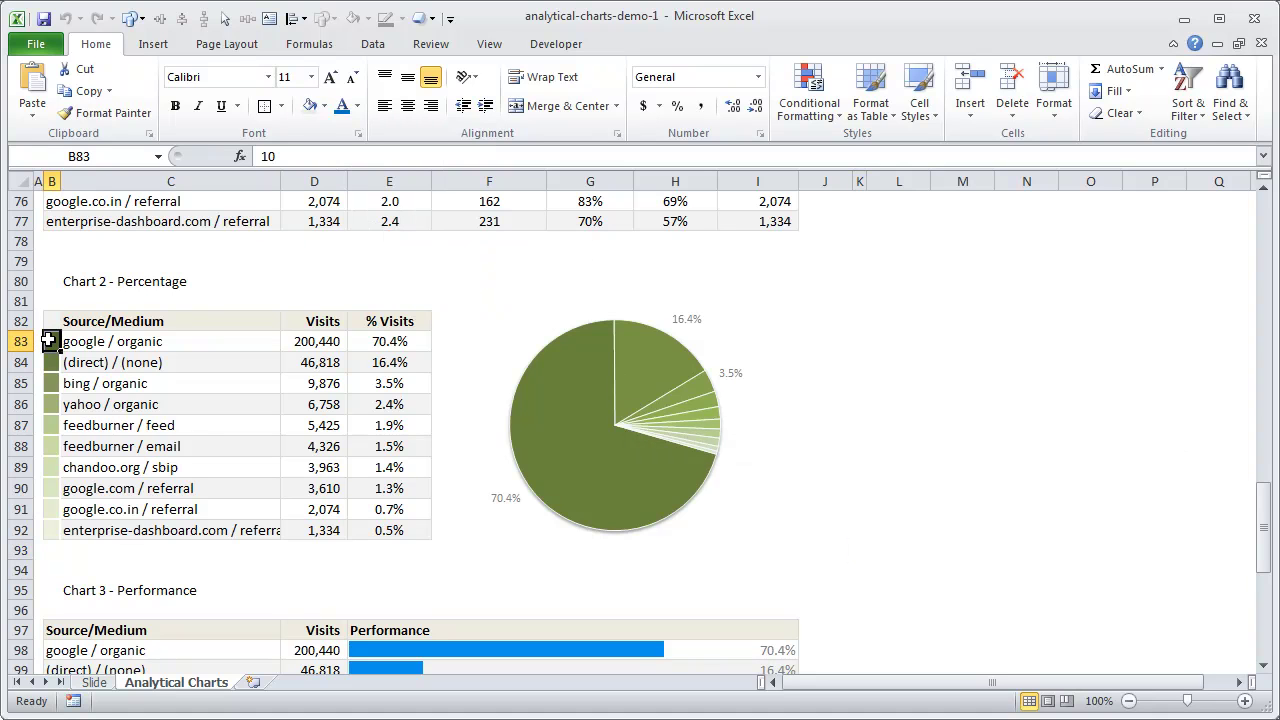
{"action": "left_click", "coordinate": [48, 366]}
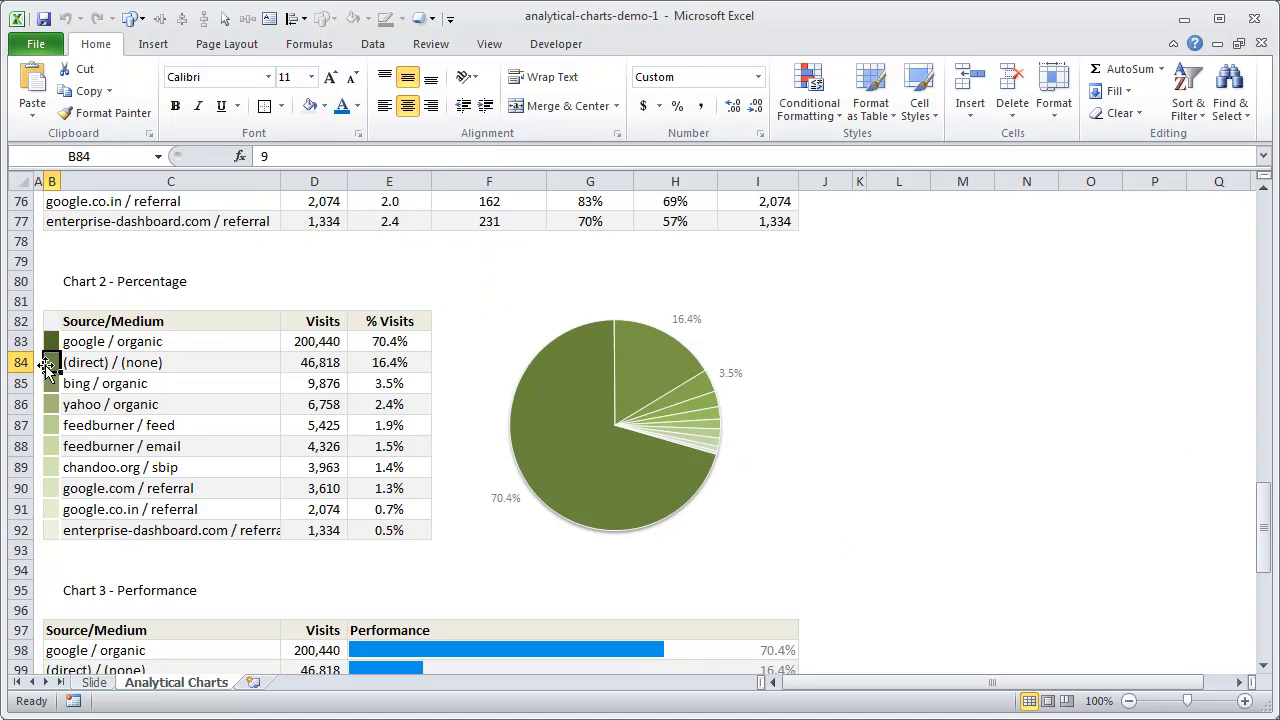
{"action": "mouse_move", "coordinate": [666, 437]}
{"action": "key", "text": "Down"}
{"action": "key", "text": "Down"}
{"action": "key", "text": "Down"}
{"action": "key", "text": "Down"}
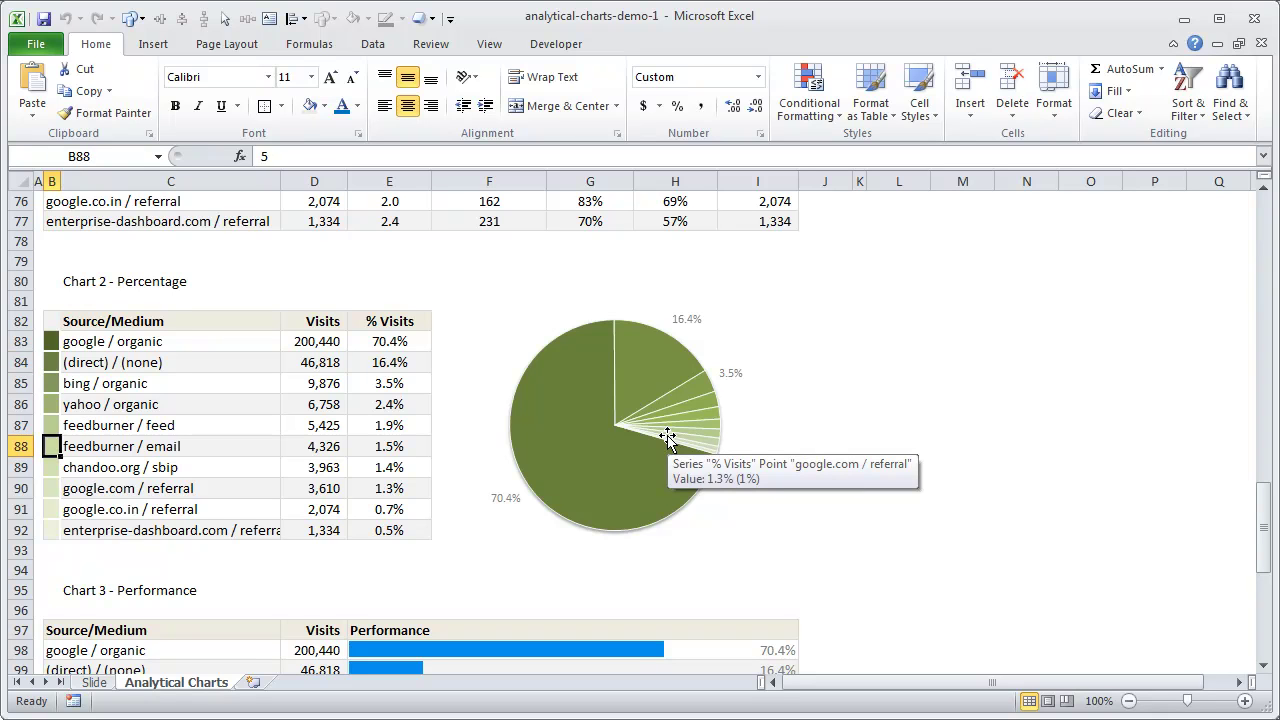
{"action": "key", "text": "Down"}
{"action": "key", "text": "Down"}
{"action": "key", "text": "Down"}
{"action": "key", "text": "Down"}
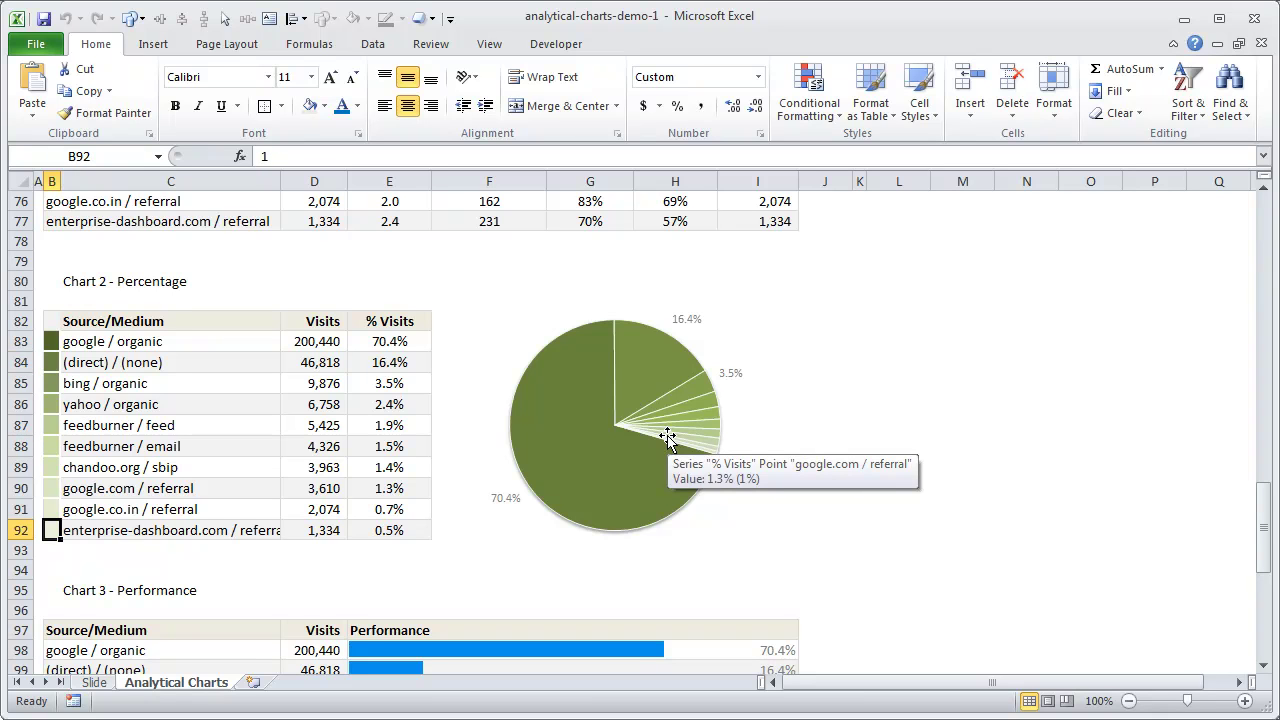
- Open the Graded Color Scale conditional formatting rule applied to B83:B92 for inspection
{"action": "left_click_drag", "start_coordinate": [52, 344], "coordinate": [52, 532]}
{"action": "left_click", "coordinate": [805, 100]}
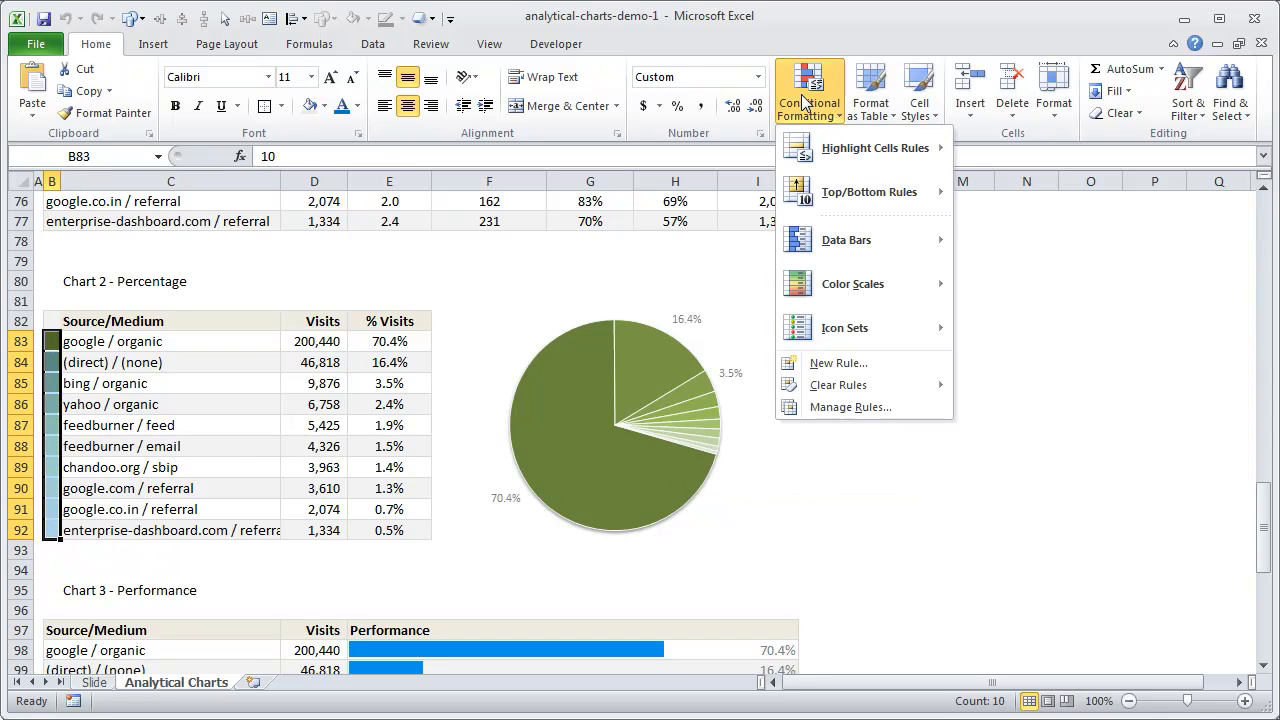
{"action": "mouse_move", "coordinate": [872, 284]}
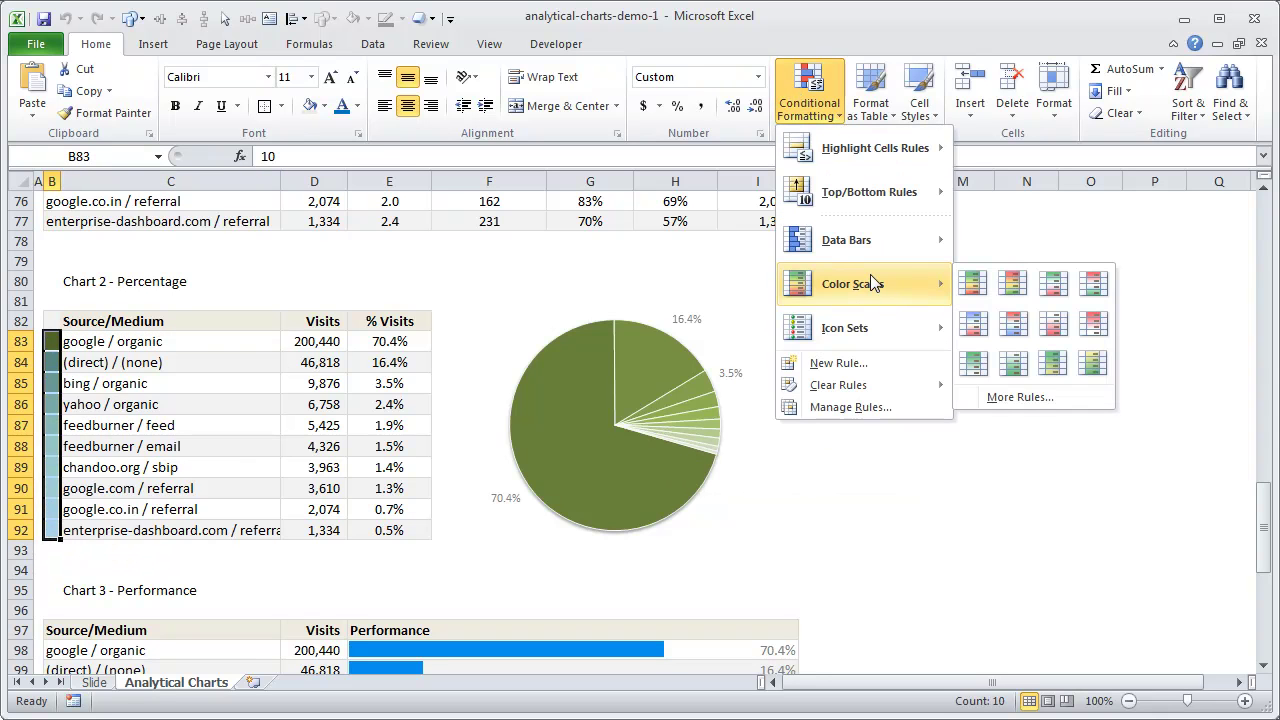
{"action": "left_click", "coordinate": [866, 408]}
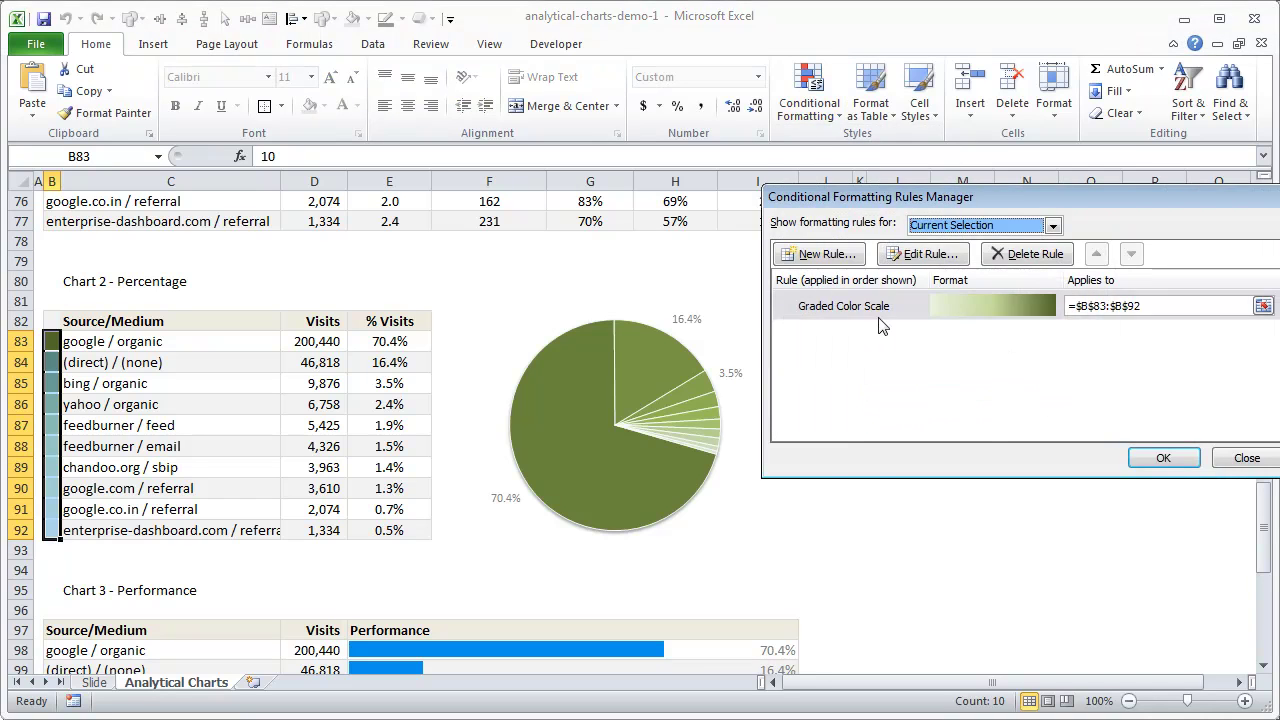
{"action": "left_click", "coordinate": [872, 316]}
{"action": "double_click", "coordinate": [872, 312]}
{"action": "left_click_drag", "start_coordinate": [949, 140], "coordinate": [661, 98]}
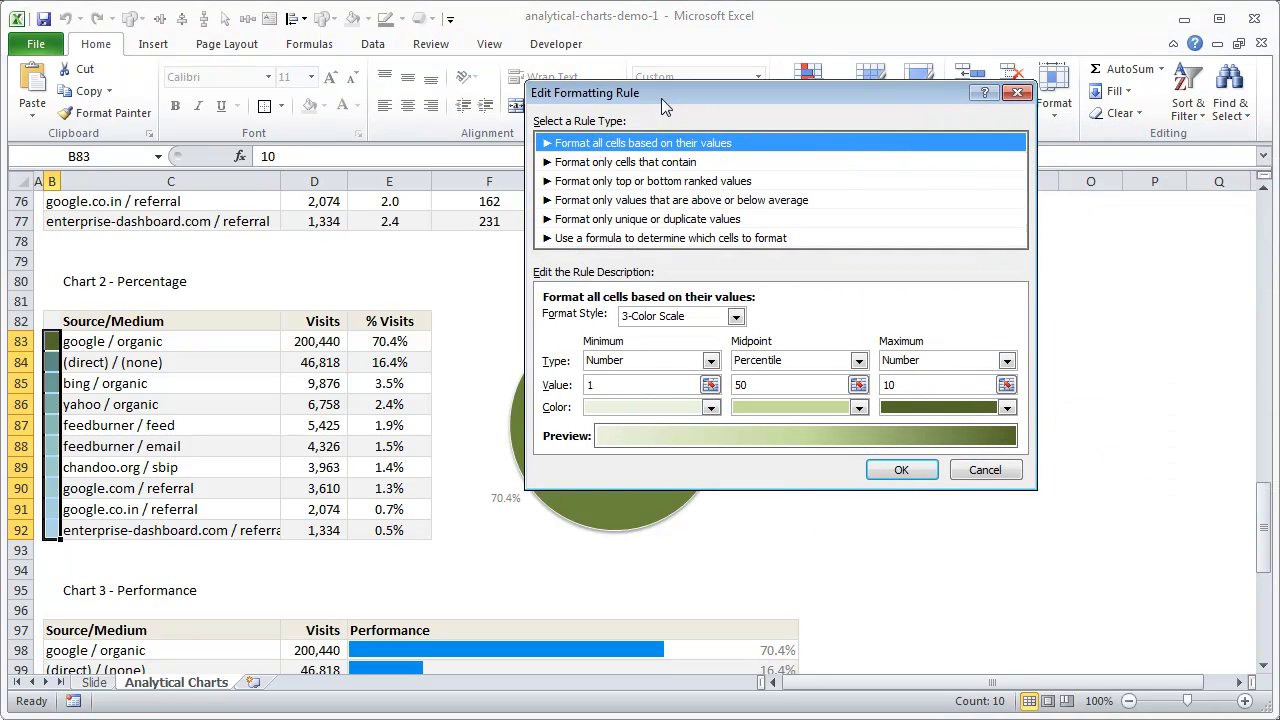
- Review the rule's minimum, midpoint and maximum colours, then leave the rule editor and rules manager without saving changes
{"action": "left_click", "coordinate": [716, 409]}
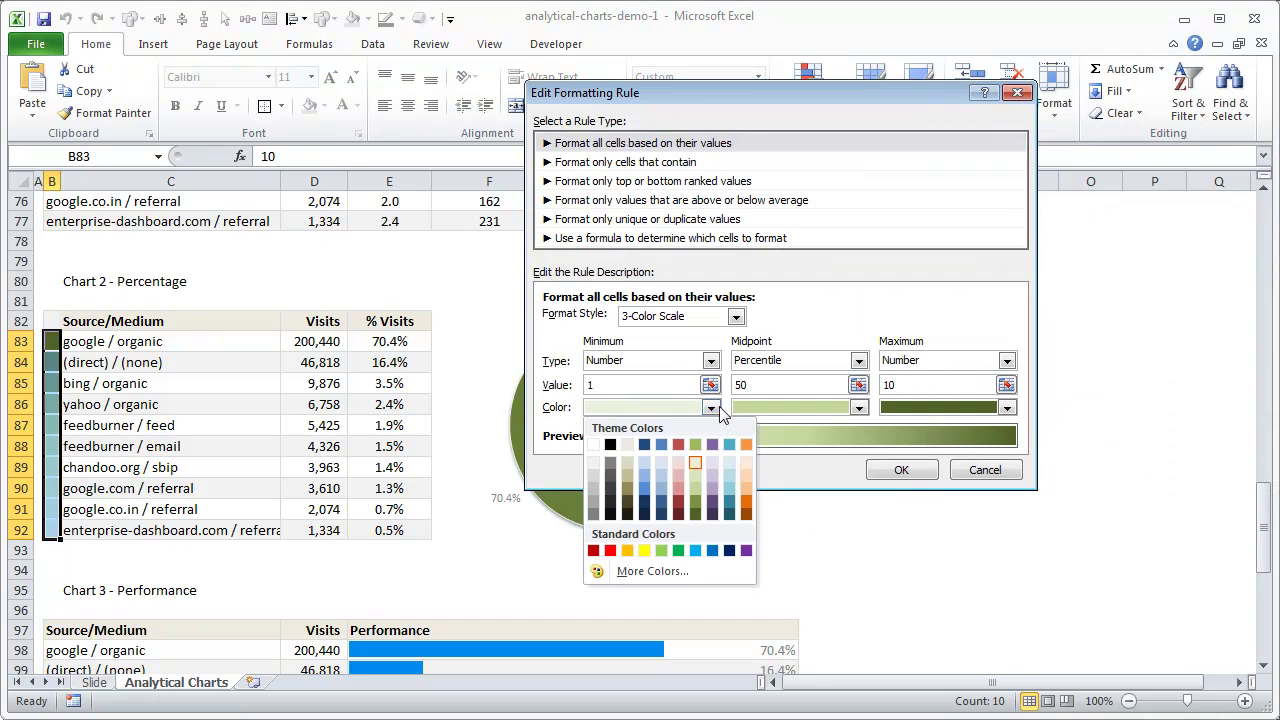
{"action": "left_click", "coordinate": [858, 408]}
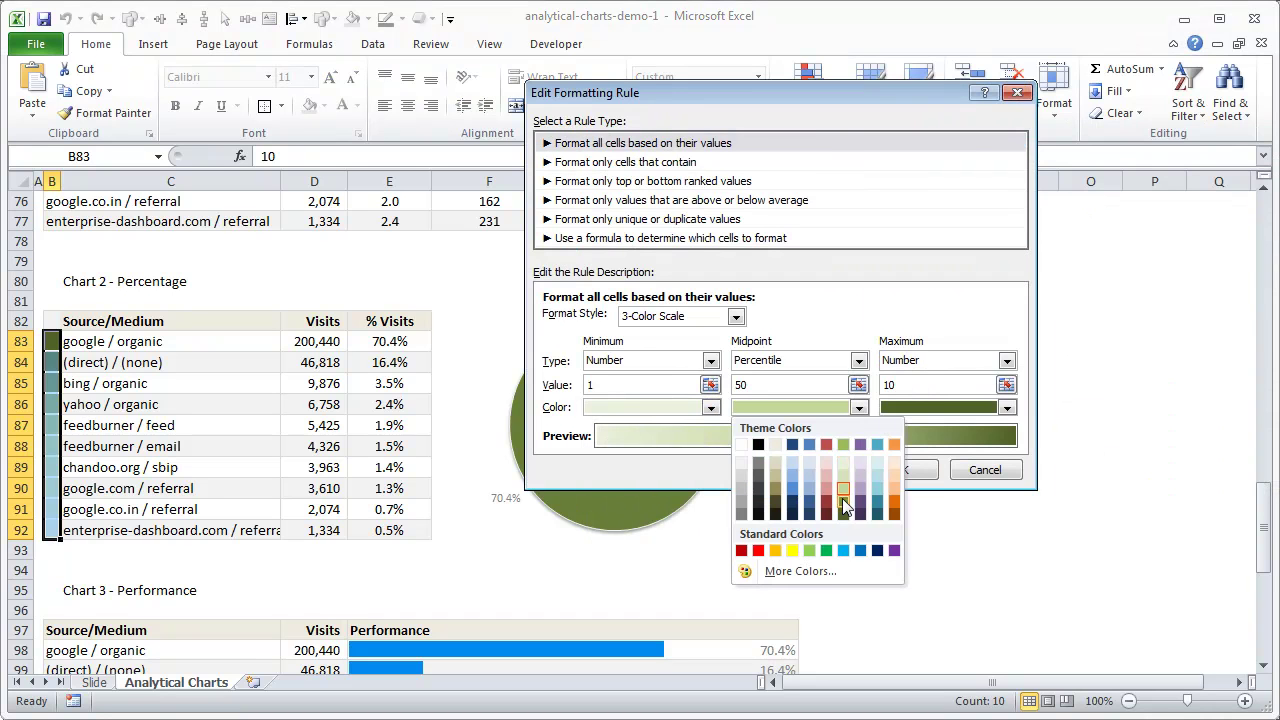
{"action": "left_click", "coordinate": [1008, 410]}
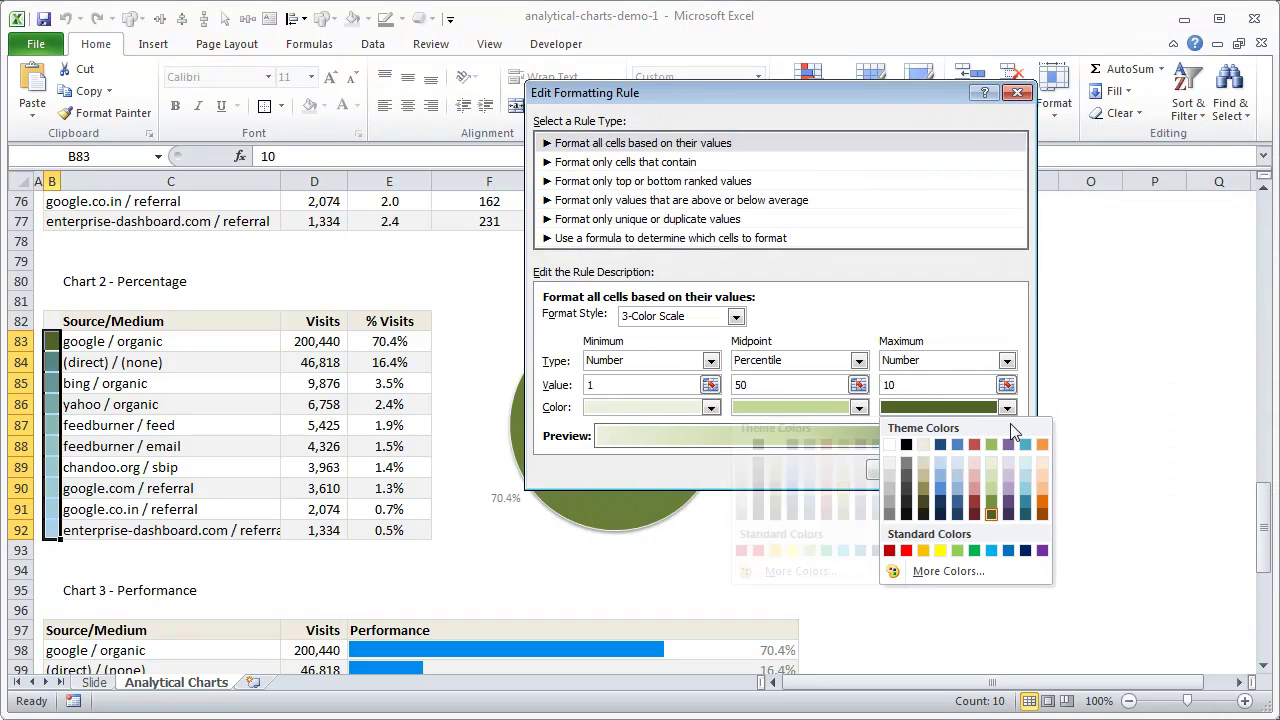
{"action": "left_click", "coordinate": [991, 515]}
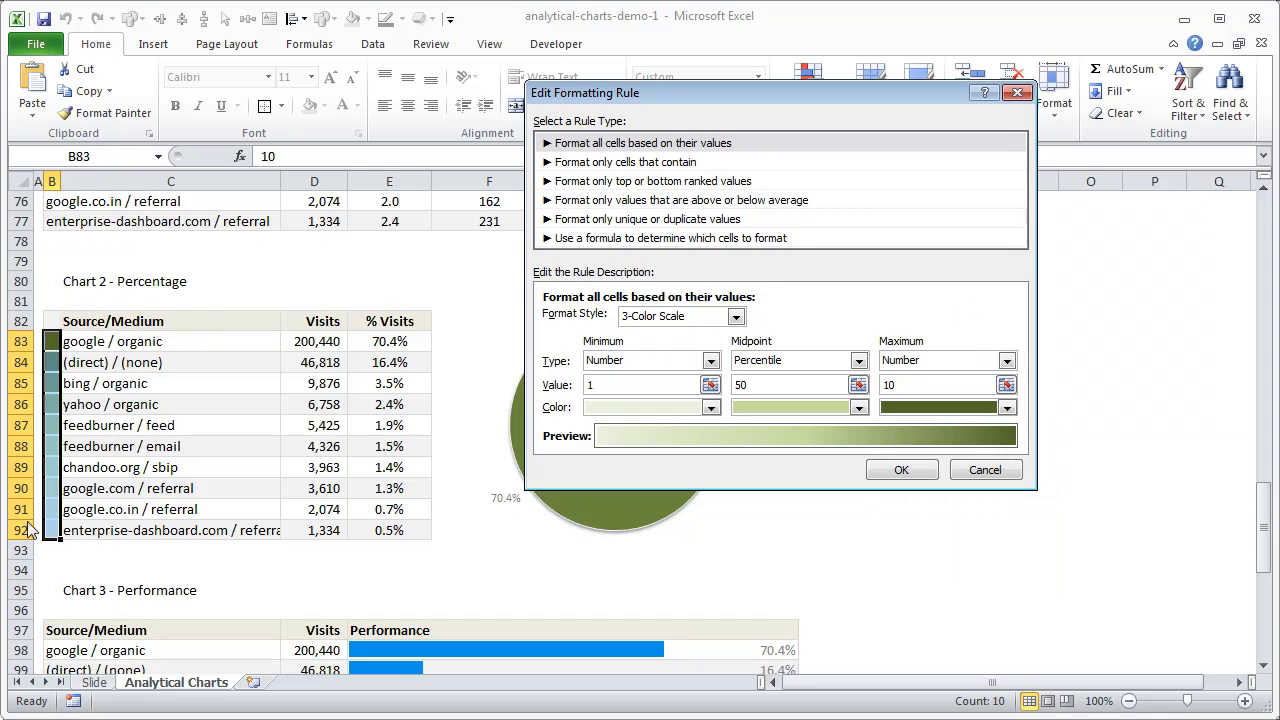
{"action": "left_click", "coordinate": [975, 472]}
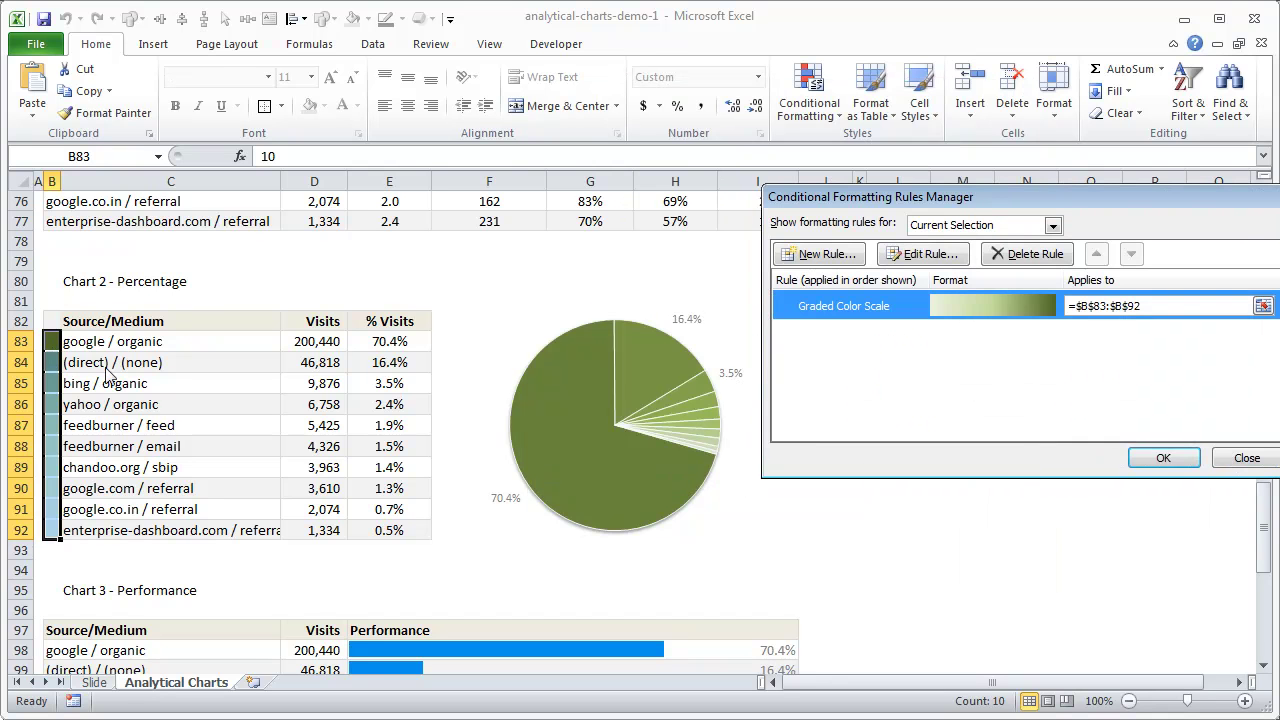
{"action": "left_click", "coordinate": [1247, 458]}
{"action": "left_click", "coordinate": [1136, 488]}
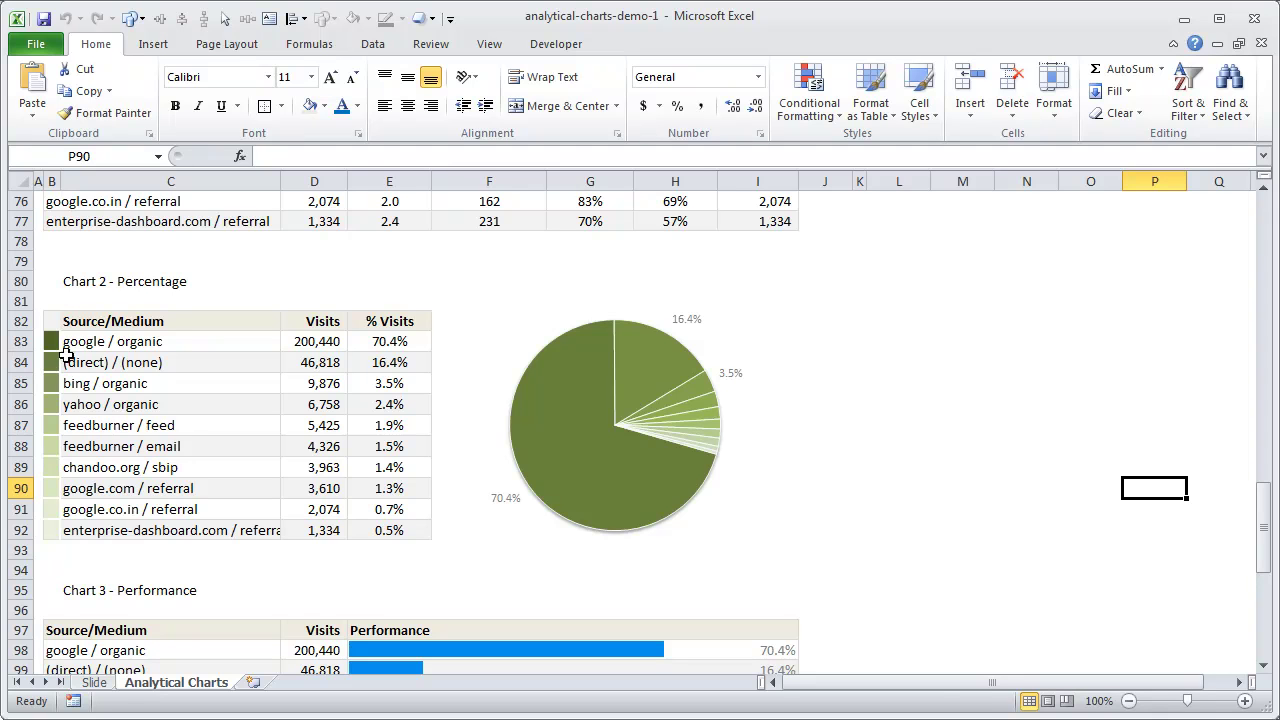
- Compare the colour key cells B83:B92 with the pie chart's slices and its source ranges, then deselect the chart
{"action": "left_click_drag", "start_coordinate": [51, 345], "coordinate": [51, 530]}
{"action": "left_click", "coordinate": [70, 550]}
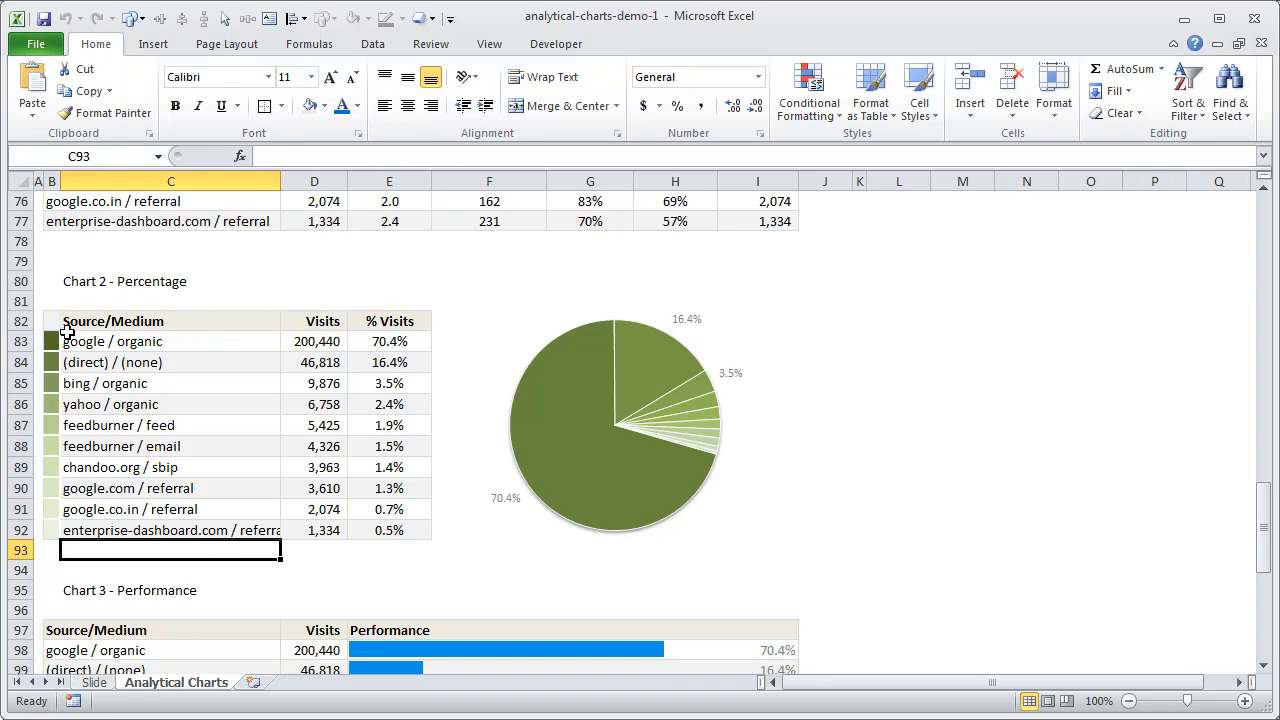
{"action": "left_click_drag", "start_coordinate": [67, 331], "coordinate": [33, 530]}
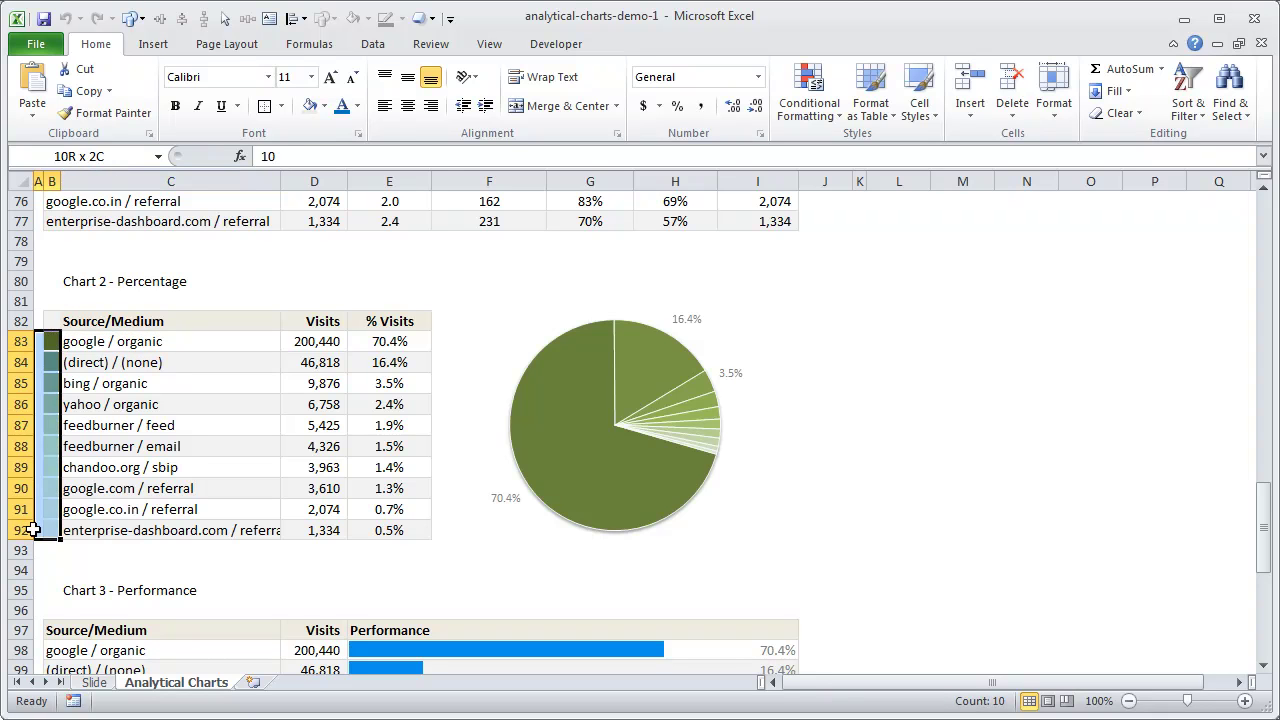
{"action": "left_click", "coordinate": [549, 455]}
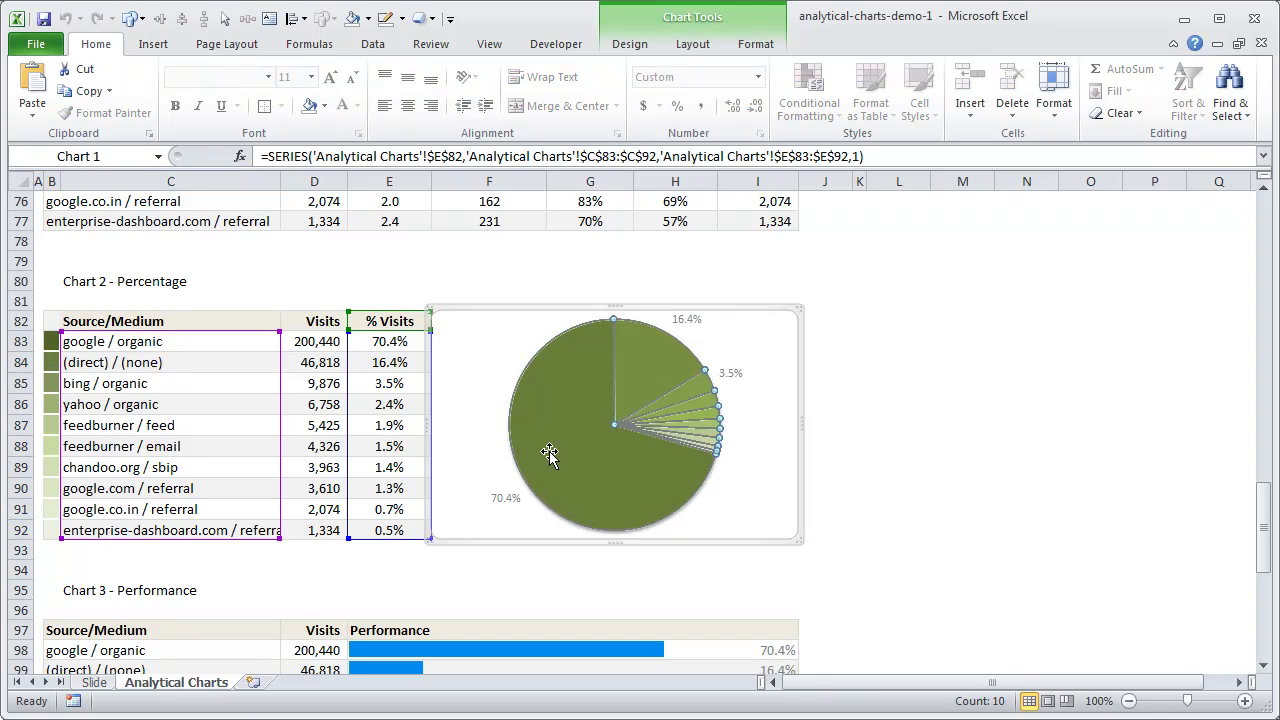
{"action": "left_click", "coordinate": [952, 454]}
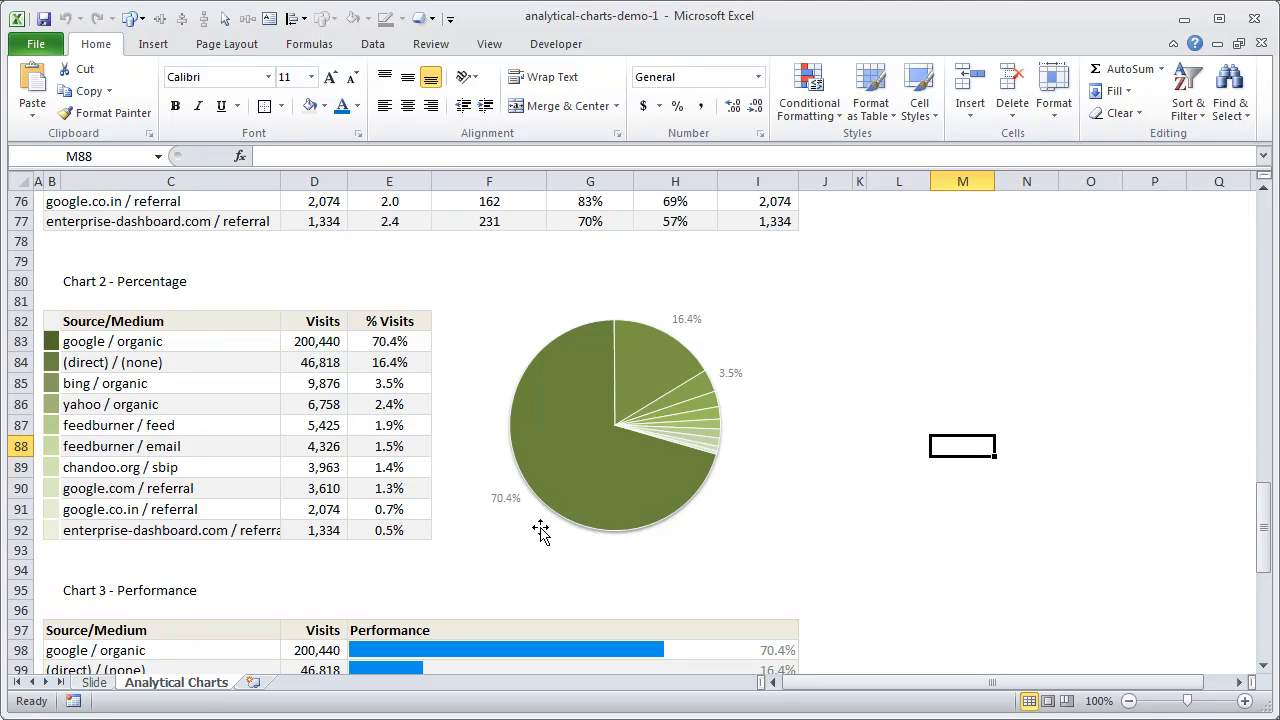
- Select the pie chart's data labels to inspect them, then deselect the chart
{"action": "left_click", "coordinate": [510, 499]}
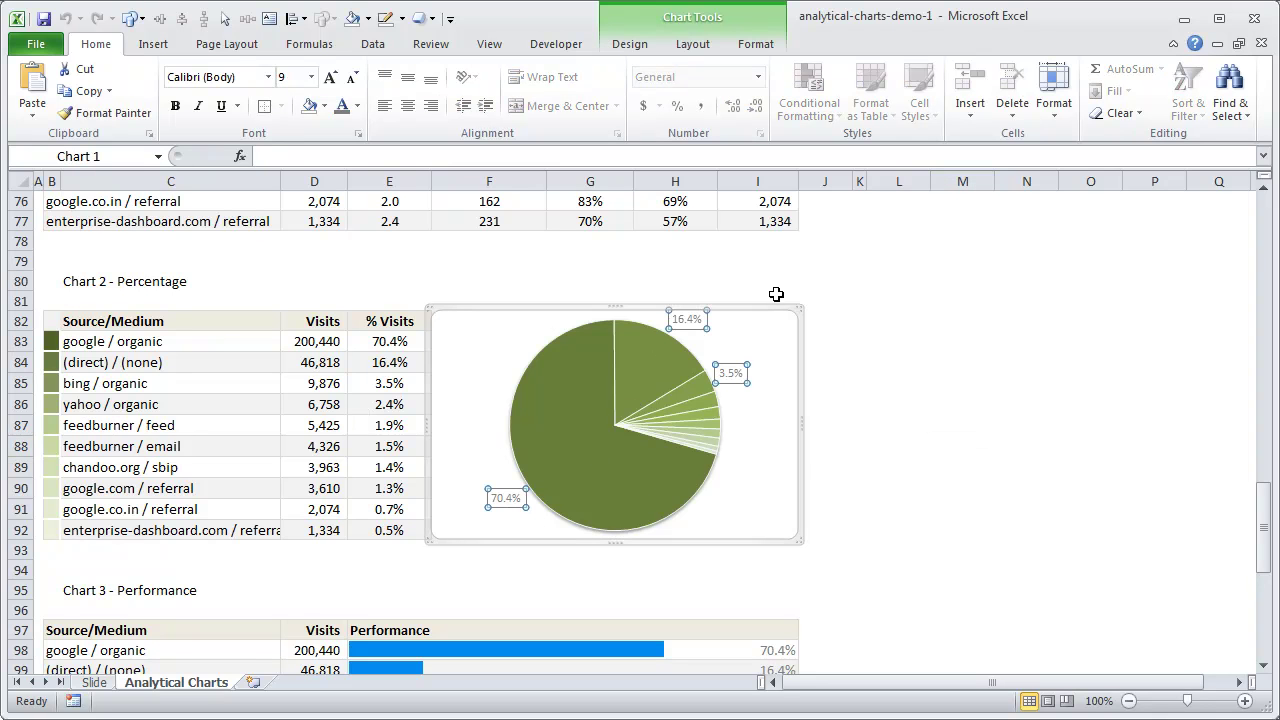
{"action": "key", "text": "Escape"}
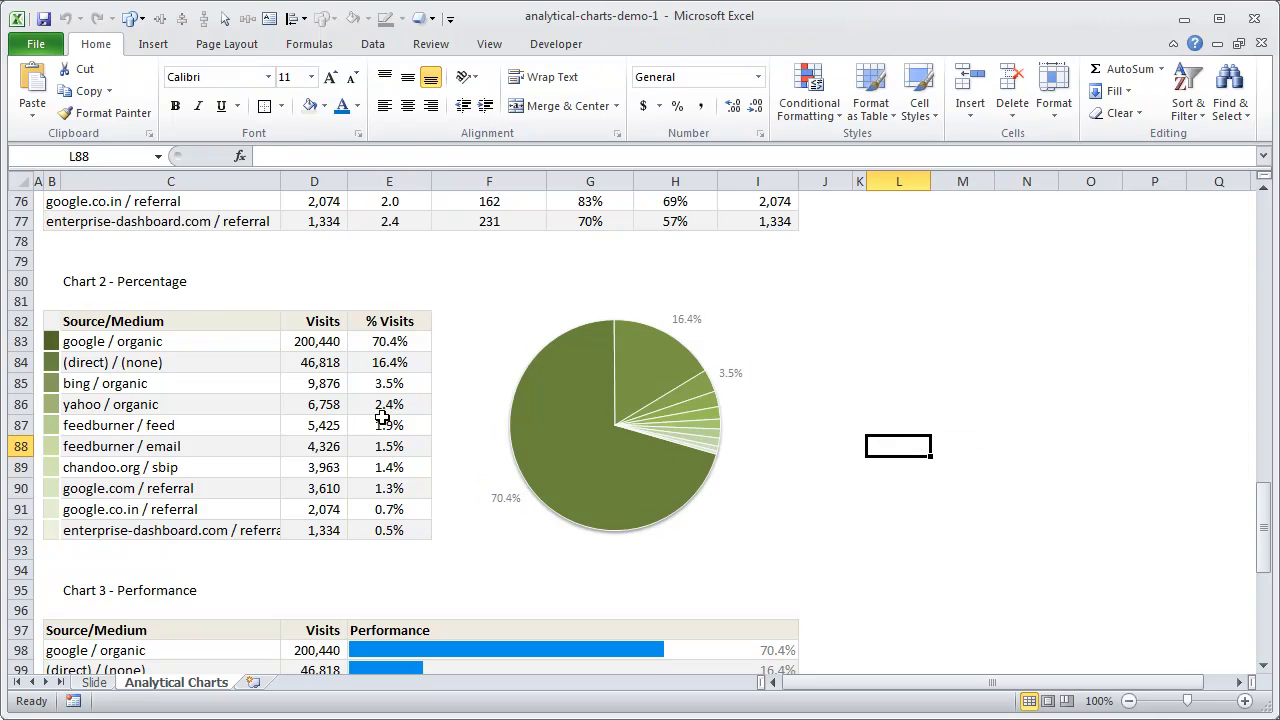
- Check the formulas behind the first two bars in the Performance table of Chart 3
{"action": "scroll", "coordinate": [473, 398], "scroll_direction": "down", "scroll_amount": 4}
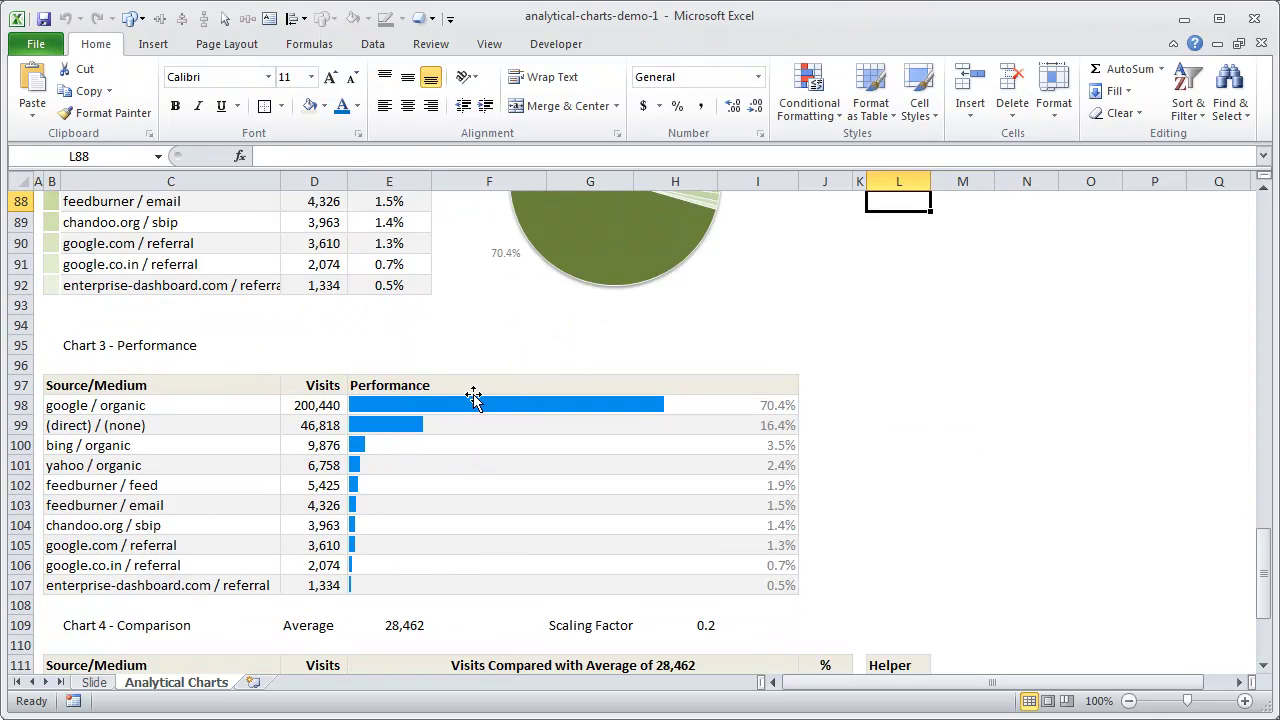
{"action": "scroll", "coordinate": [473, 398], "scroll_direction": "down", "scroll_amount": 3}
{"action": "scroll", "coordinate": [214, 282], "scroll_direction": "up", "scroll_amount": 1}
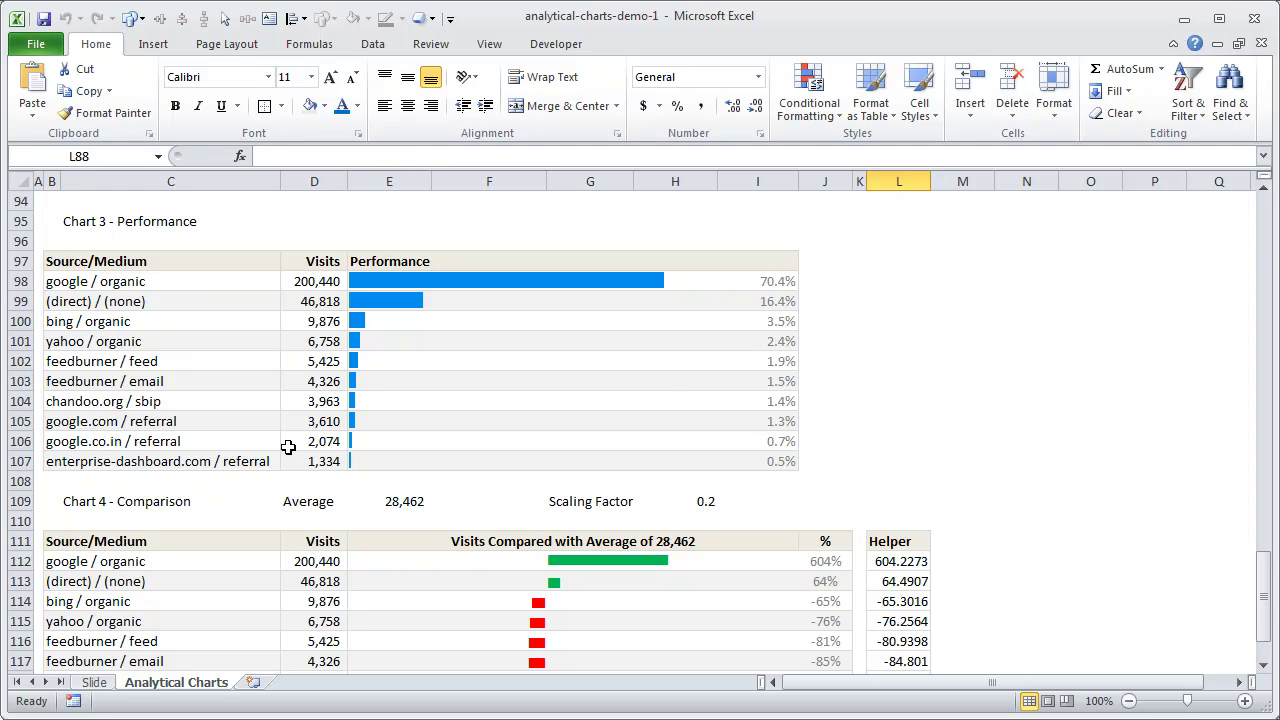
{"action": "left_click", "coordinate": [418, 286]}
{"action": "left_click", "coordinate": [443, 300]}
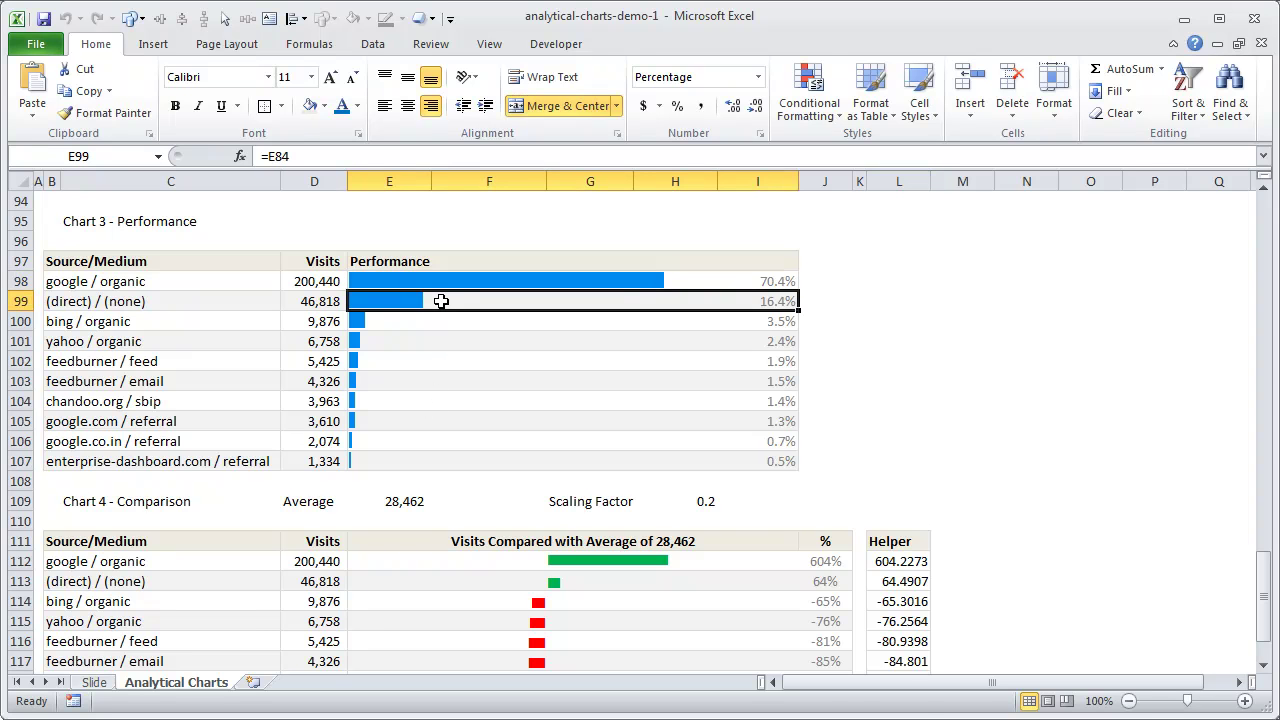
- Select the Performance bars E98:I107 and view the available data bar styles without applying one
{"action": "left_click", "coordinate": [444, 281]}
{"action": "mouse_move", "coordinate": [444, 281]}
{"action": "left_mouse_down"}
{"action": "mouse_move", "coordinate": [443, 506]}
{"action": "mouse_move", "coordinate": [450, 282]}
{"action": "left_mouse_up"}
{"action": "left_click", "coordinate": [809, 105]}
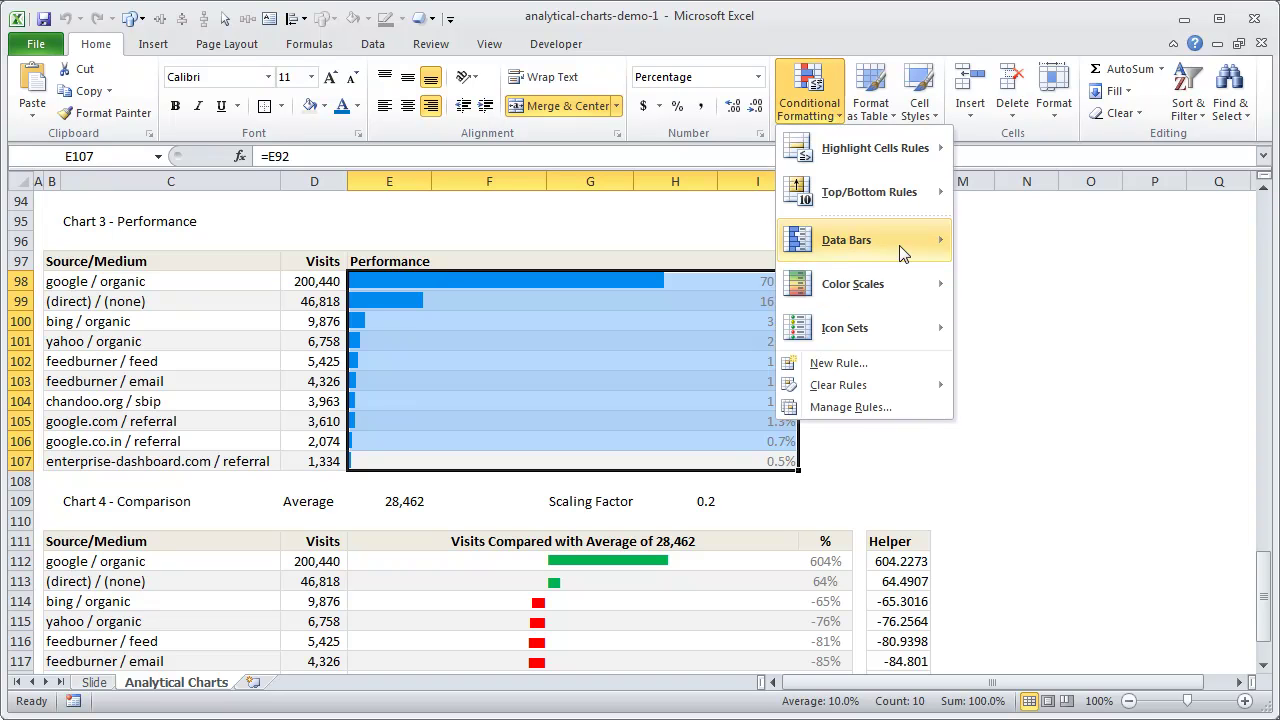
{"action": "mouse_move", "coordinate": [903, 251]}
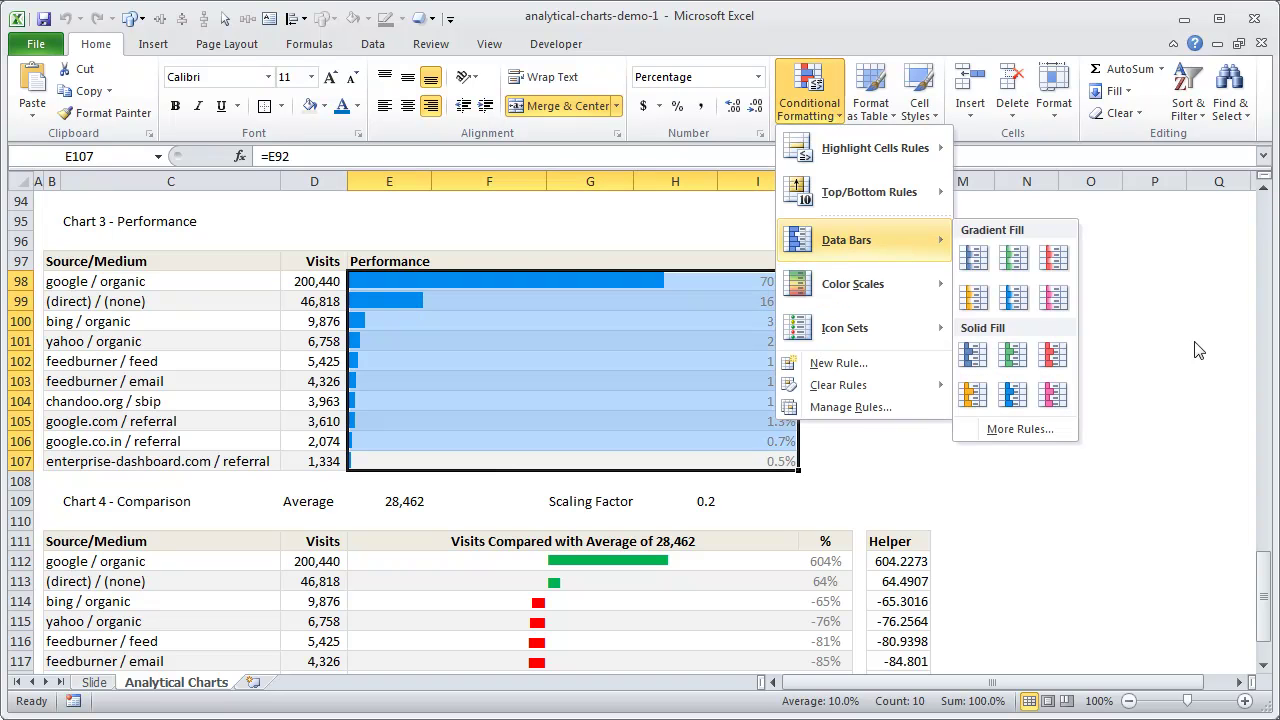
{"action": "left_click", "coordinate": [1167, 347]}
- Review the minimum, maximum and bar appearance of the Data Bar rule for E98:I107, then leave without saving changes
{"action": "left_click", "coordinate": [815, 110]}
{"action": "left_click", "coordinate": [850, 407]}
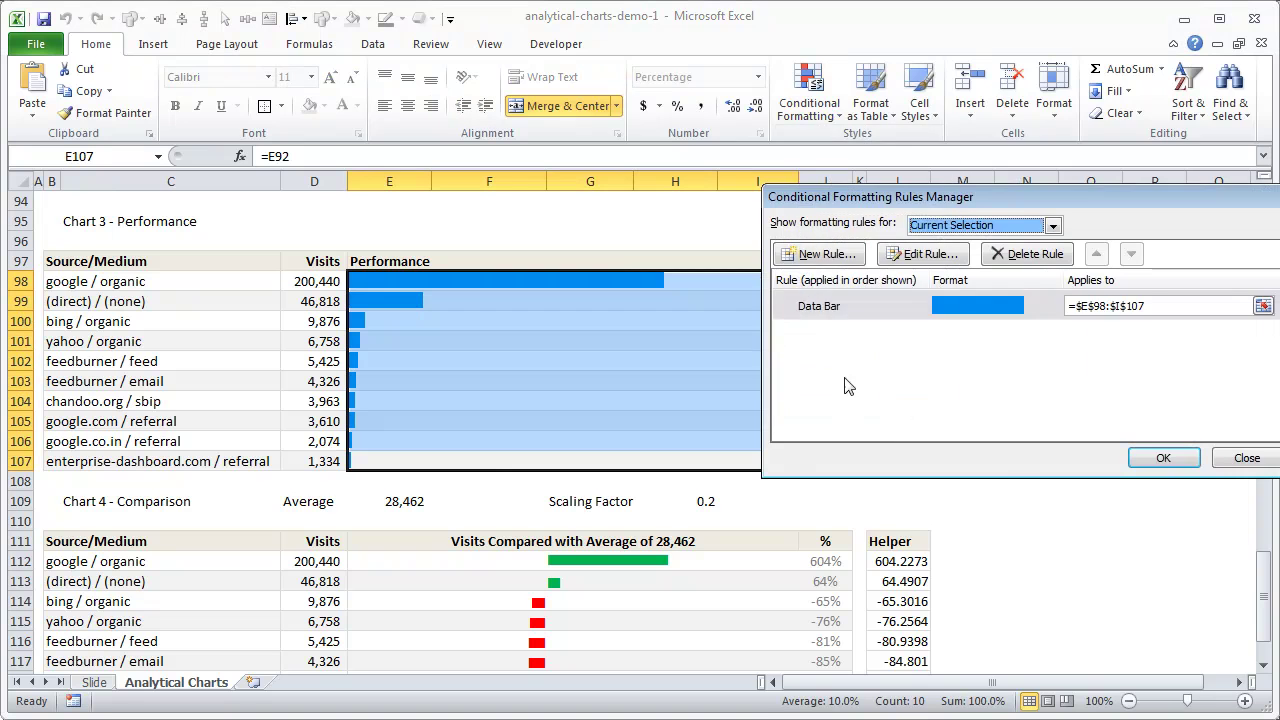
{"action": "double_click", "coordinate": [837, 318]}
{"action": "left_click_drag", "start_coordinate": [984, 93], "coordinate": [846, 87]}
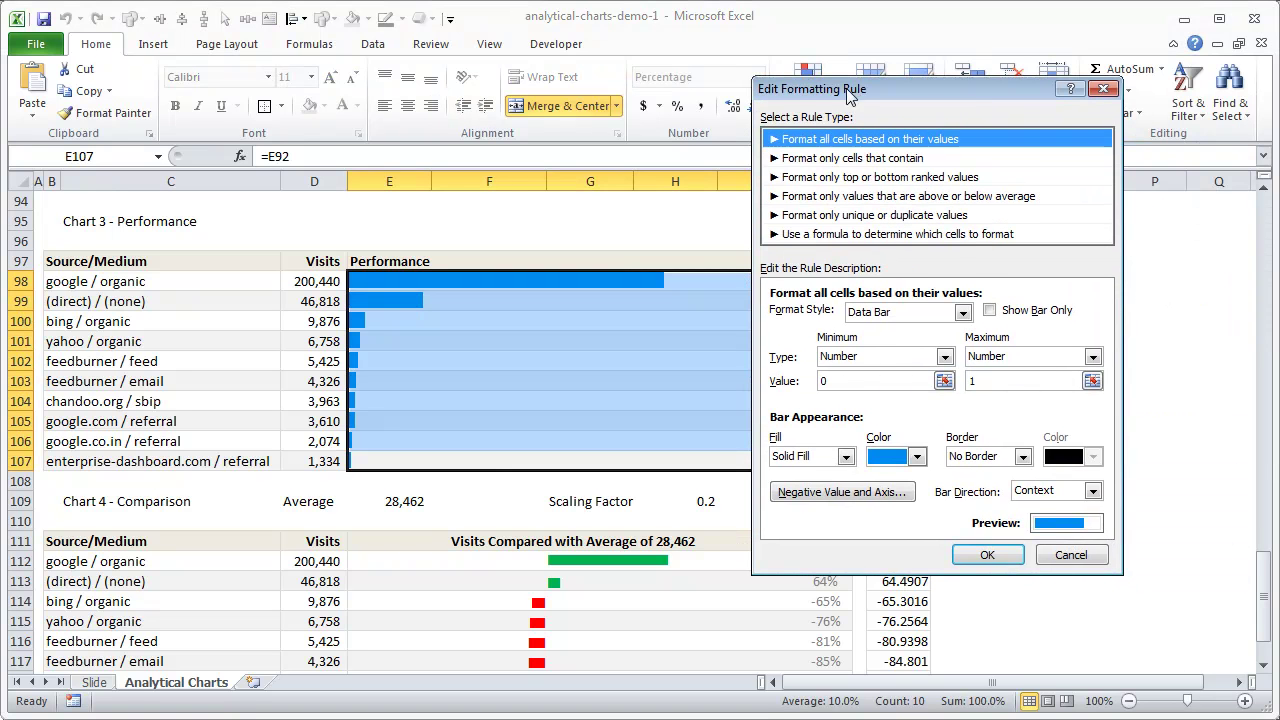
{"action": "left_click", "coordinate": [1065, 554]}
{"action": "left_click", "coordinate": [1246, 458]}
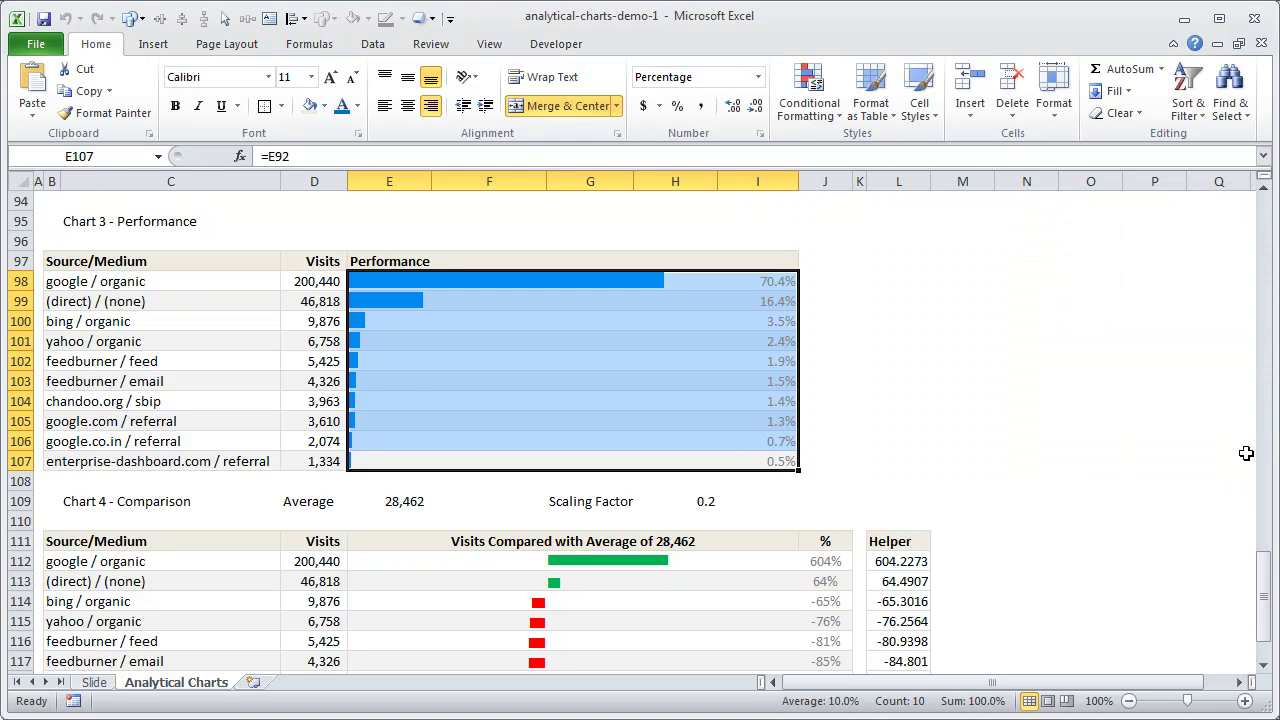
- View the gradient and solid fill data bar presets again from a blank cell beside the Performance table, without applying any
{"action": "left_click", "coordinate": [859, 281]}
{"action": "left_click", "coordinate": [809, 95]}
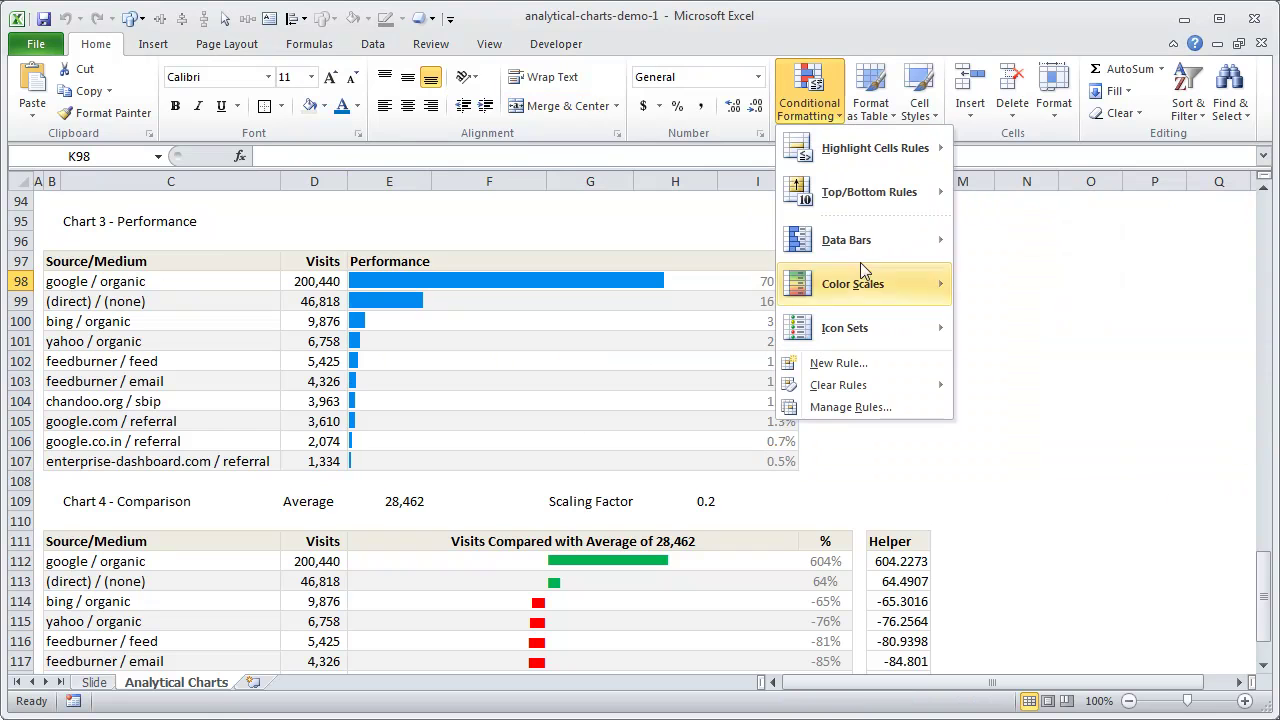
{"action": "mouse_move", "coordinate": [868, 255]}
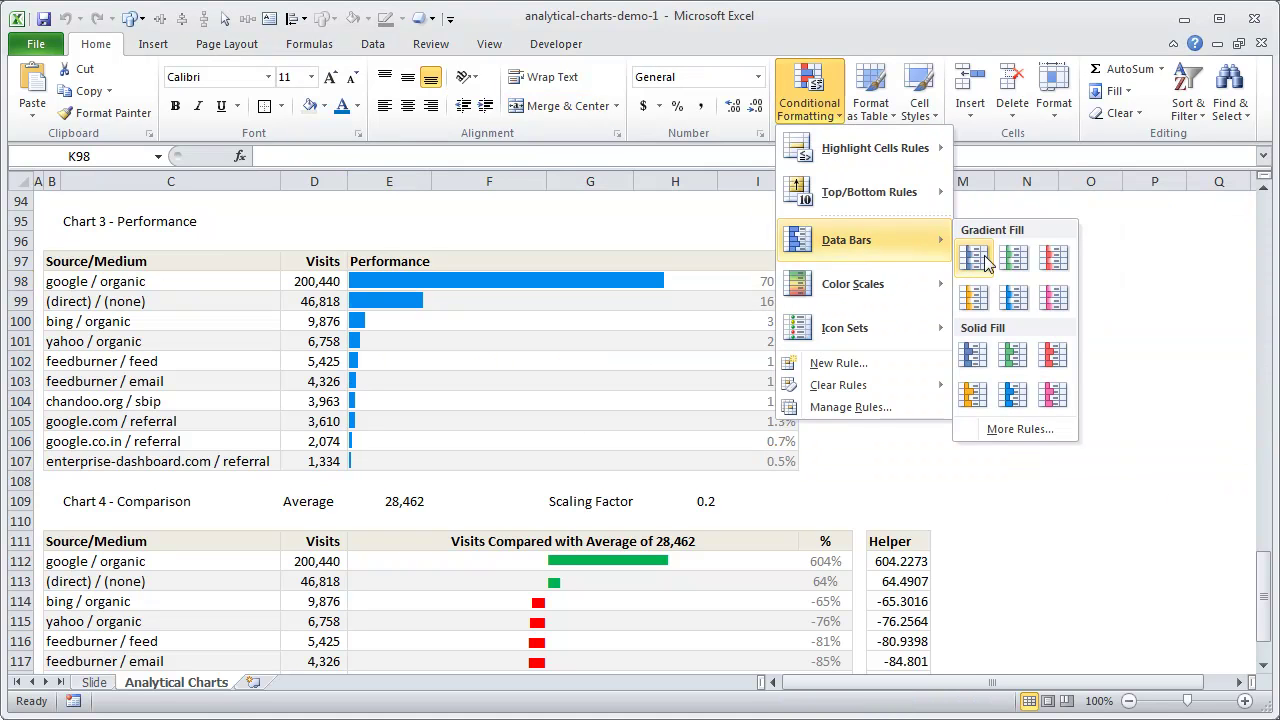
{"action": "left_click", "coordinate": [1165, 327]}
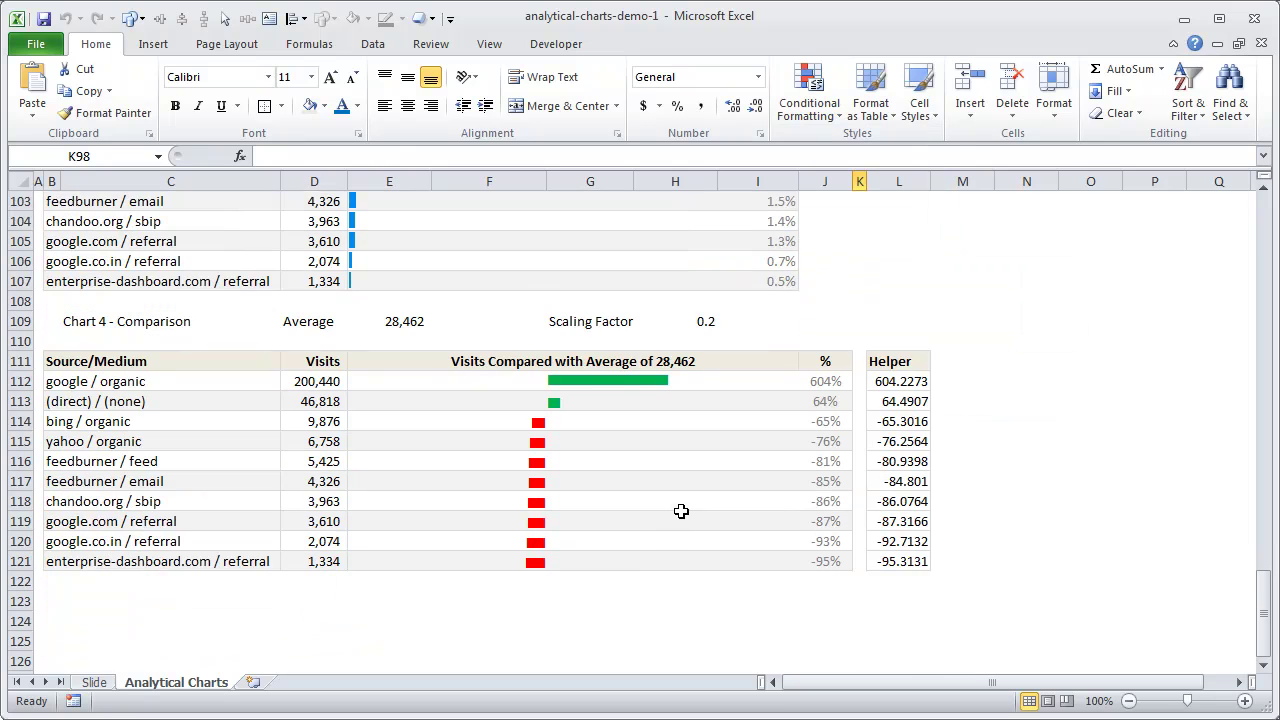
- Inspect the average formula in E109 and its source range, leaving the formula unedited
{"action": "scroll", "coordinate": [682, 510], "scroll_direction": "down", "scroll_amount": 3}
{"action": "left_click", "coordinate": [410, 325]}
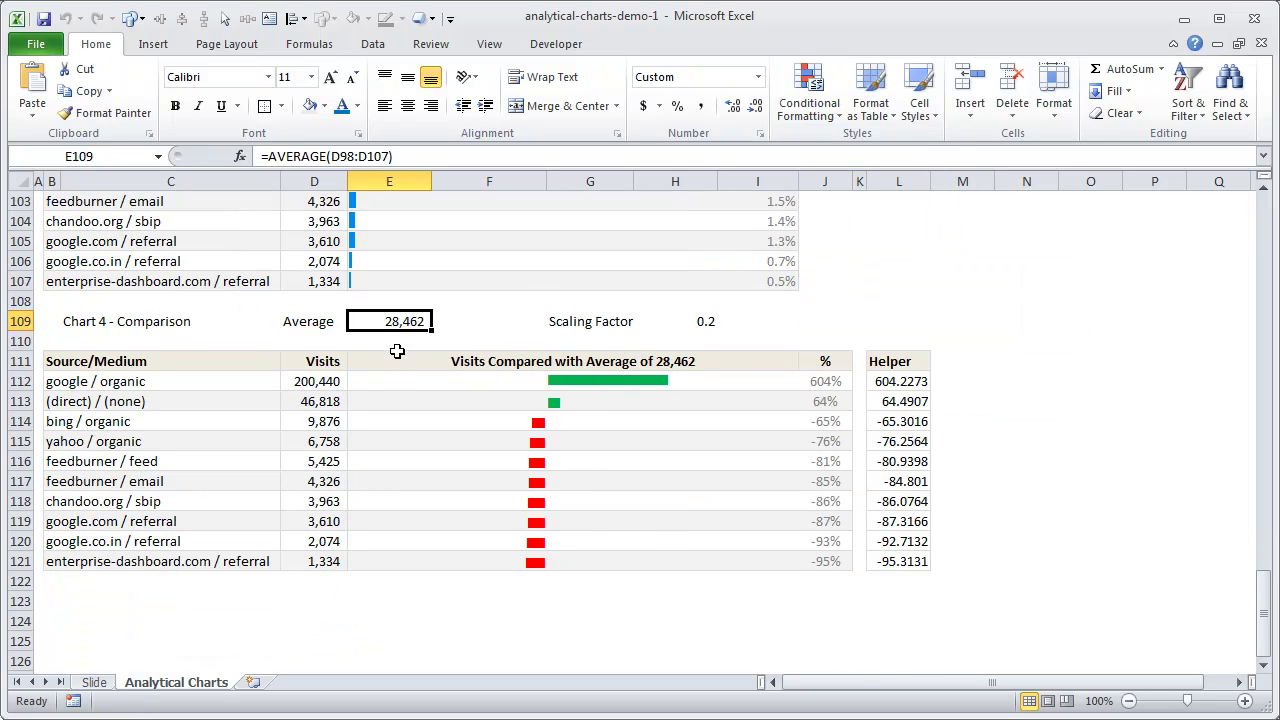
{"action": "scroll", "coordinate": [397, 352], "scroll_direction": "up", "scroll_amount": 2}
{"action": "key", "text": "F2"}
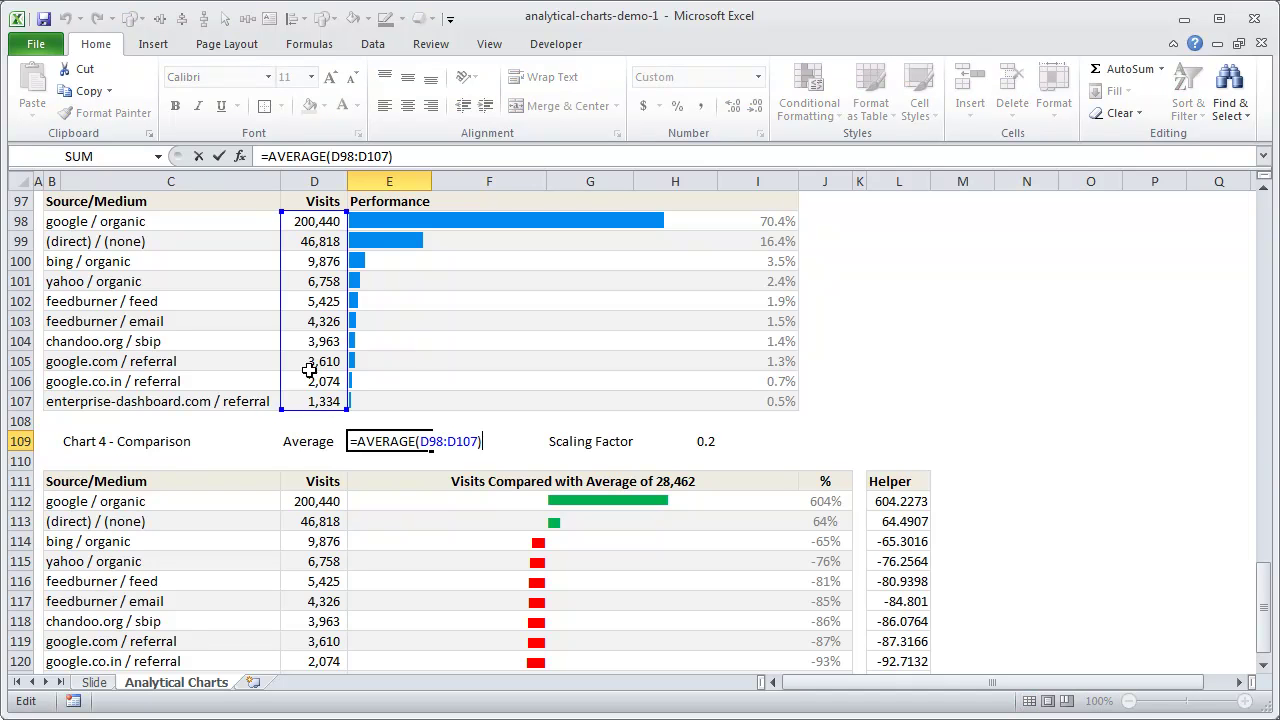
{"action": "key", "text": "Escape"}
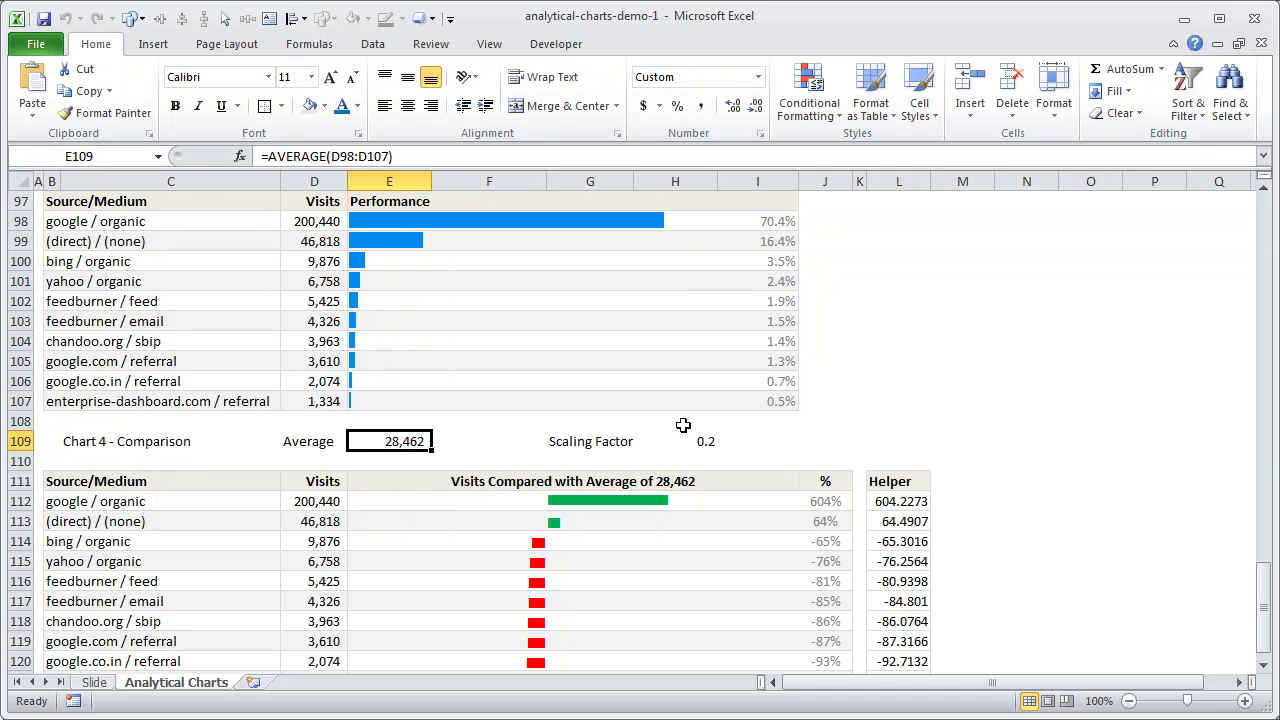
- Check the Scaling Factor cell H109, then highlight the Comparison table's negative bar cells and positive bar cells
{"action": "left_click", "coordinate": [708, 441]}
{"action": "scroll", "coordinate": [378, 493], "scroll_direction": "down", "scroll_amount": 2}
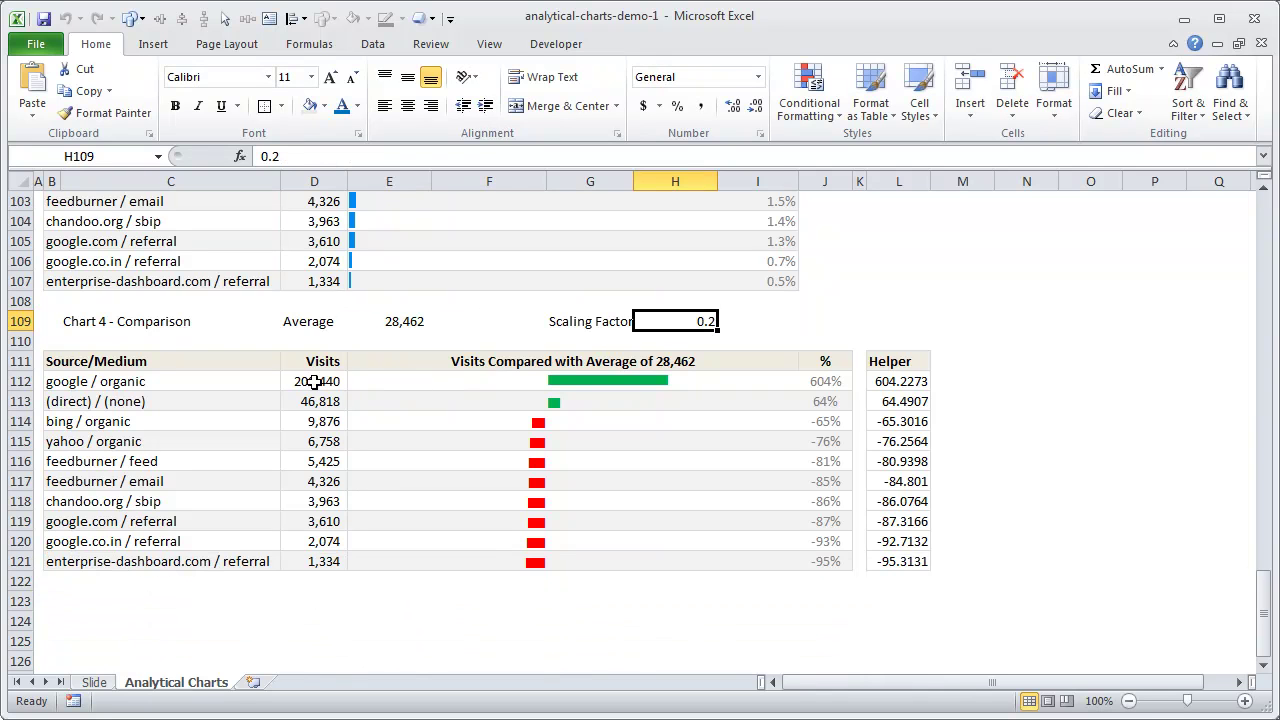
{"action": "left_click", "coordinate": [485, 380]}
{"action": "left_click_drag", "start_coordinate": [485, 380], "coordinate": [514, 566]}
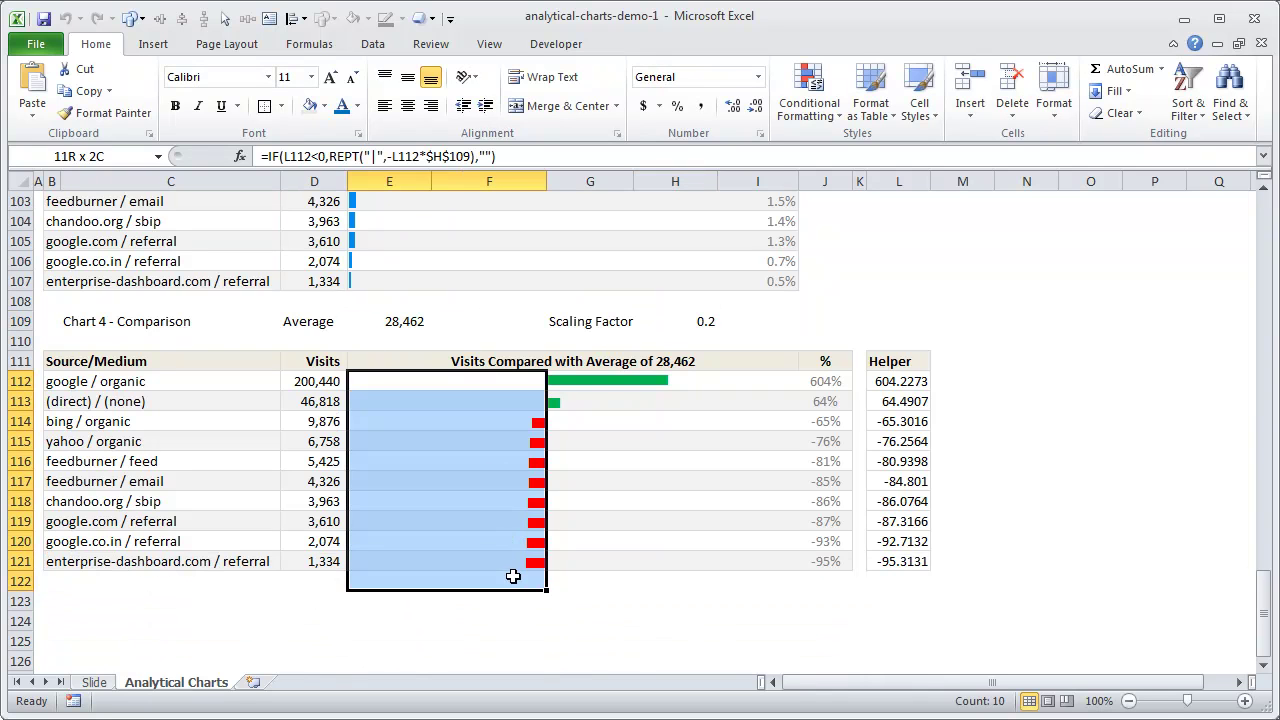
{"action": "left_click_drag", "start_coordinate": [603, 380], "coordinate": [612, 562]}
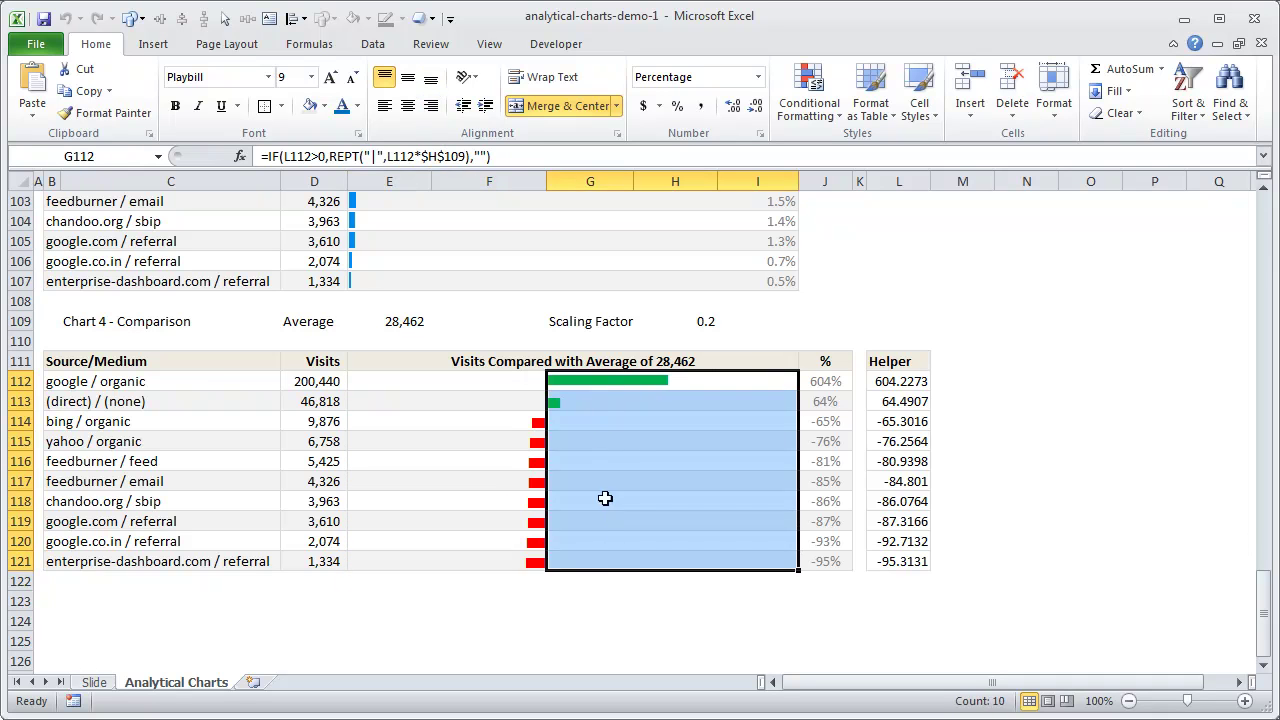
- Compare the REPT formulas of the positive bar in G112 and the negative bar in E112
{"action": "left_click", "coordinate": [596, 381]}
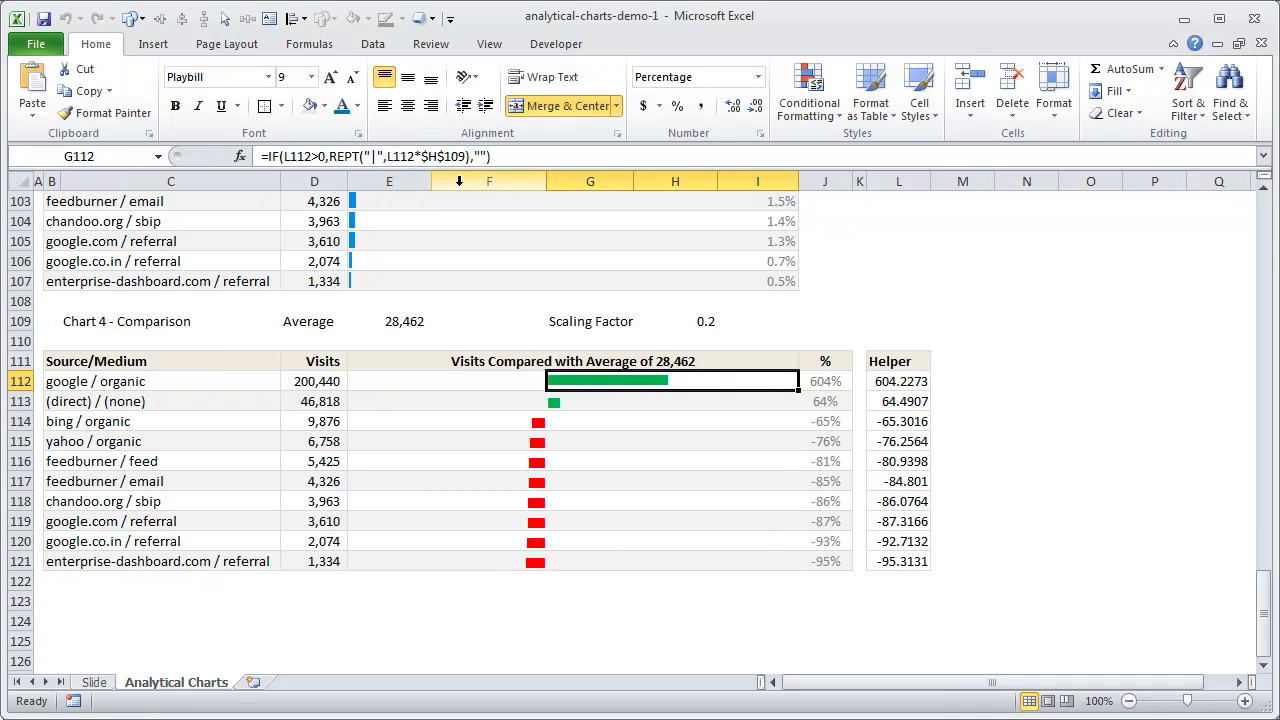
{"action": "left_click", "coordinate": [449, 381]}
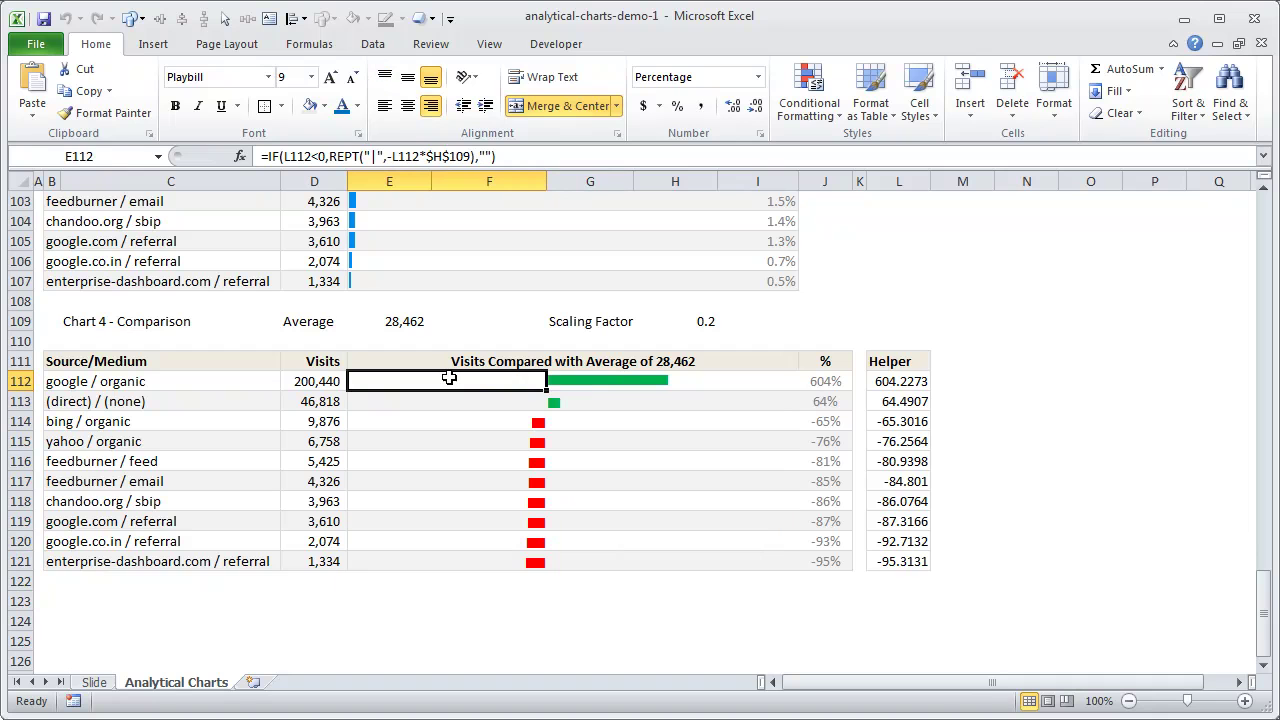
{"action": "left_click", "coordinate": [590, 381]}
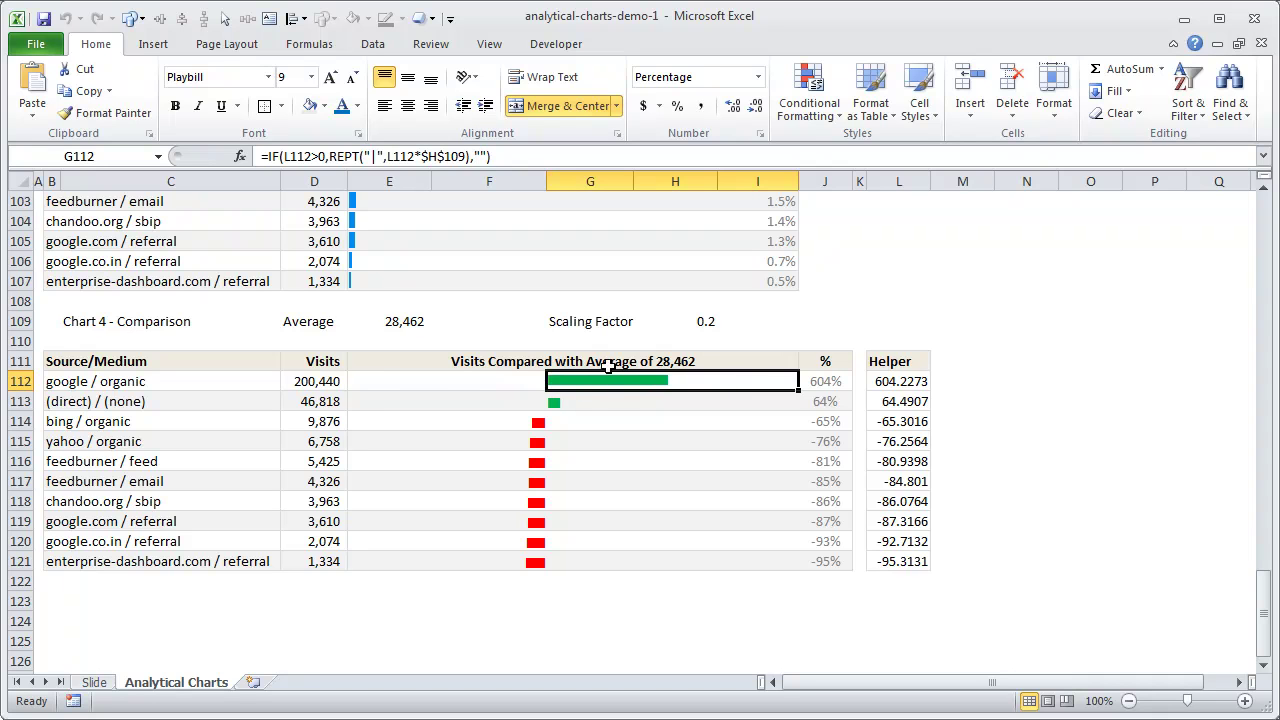
- Check the % cell for google / organic, then open the Helper formula in L112 to examine its references
{"action": "left_click", "coordinate": [844, 386]}
{"action": "left_click", "coordinate": [900, 381]}
{"action": "key", "text": "F2"}
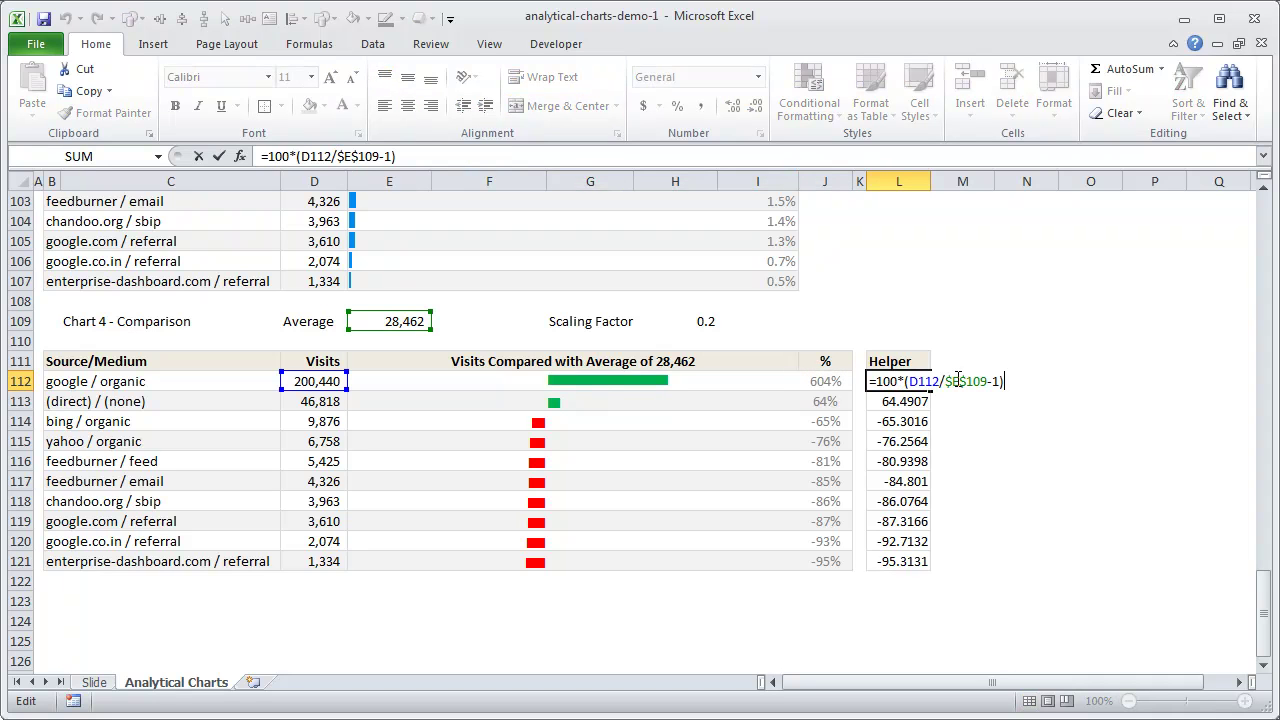
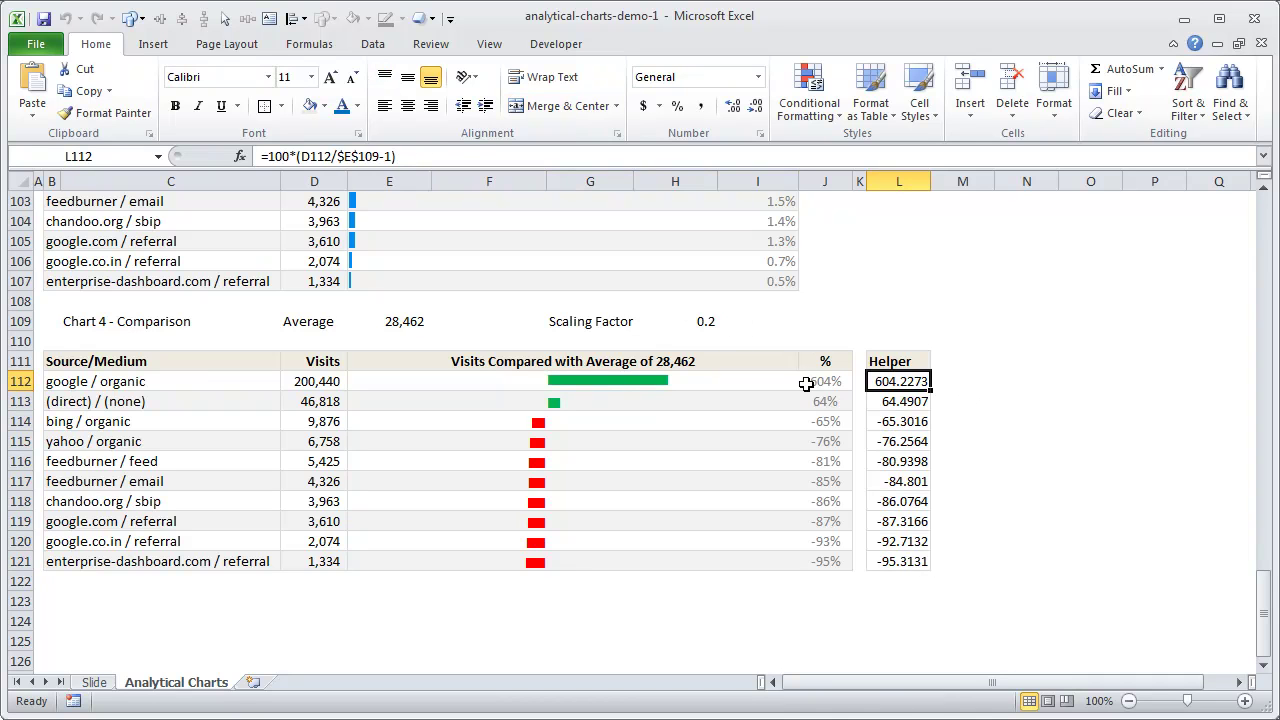
- Trace the inputs of the positive bar formula by checking scaling factor H109, helper L112 and bar cell G112
{"action": "left_click", "coordinate": [670, 316]}
{"action": "left_click", "coordinate": [896, 383]}
{"action": "left_click", "coordinate": [645, 383]}
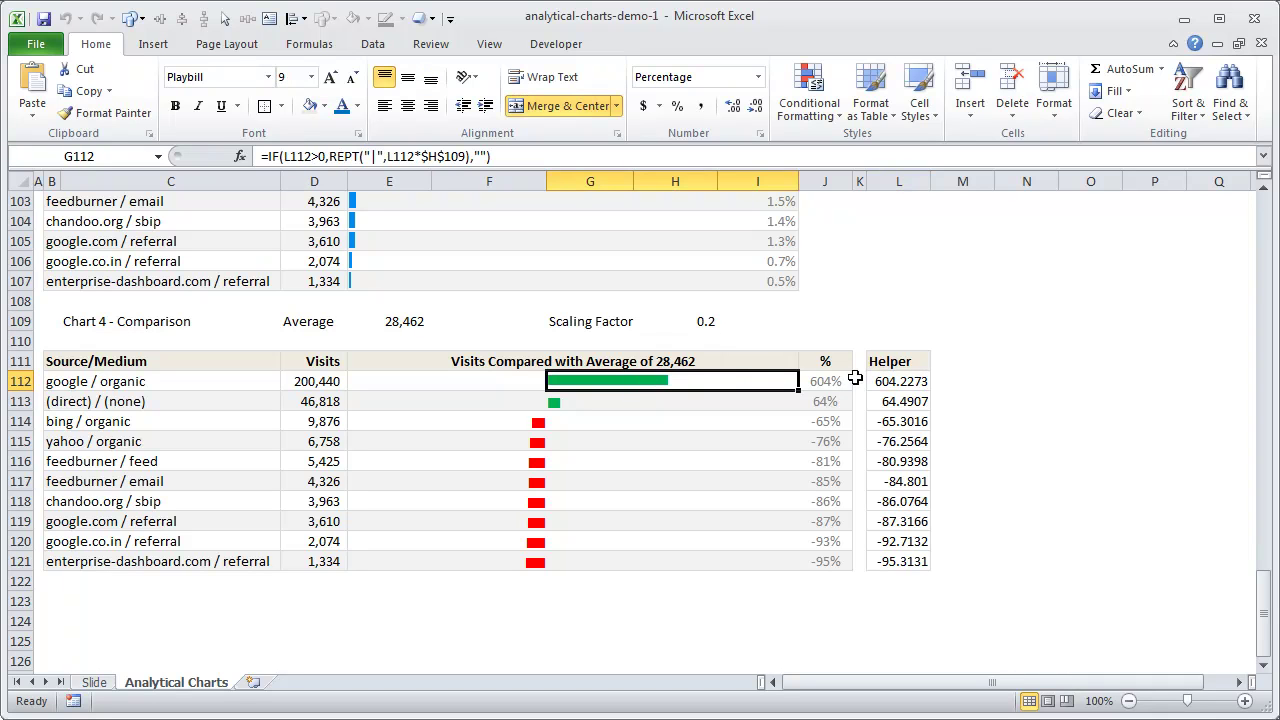
- Enter =REPT("|",100) in N112 as a test and look along the row at its output
{"action": "left_click", "coordinate": [1032, 382]}
{"action": "type", "text": "=rept(\"|"}
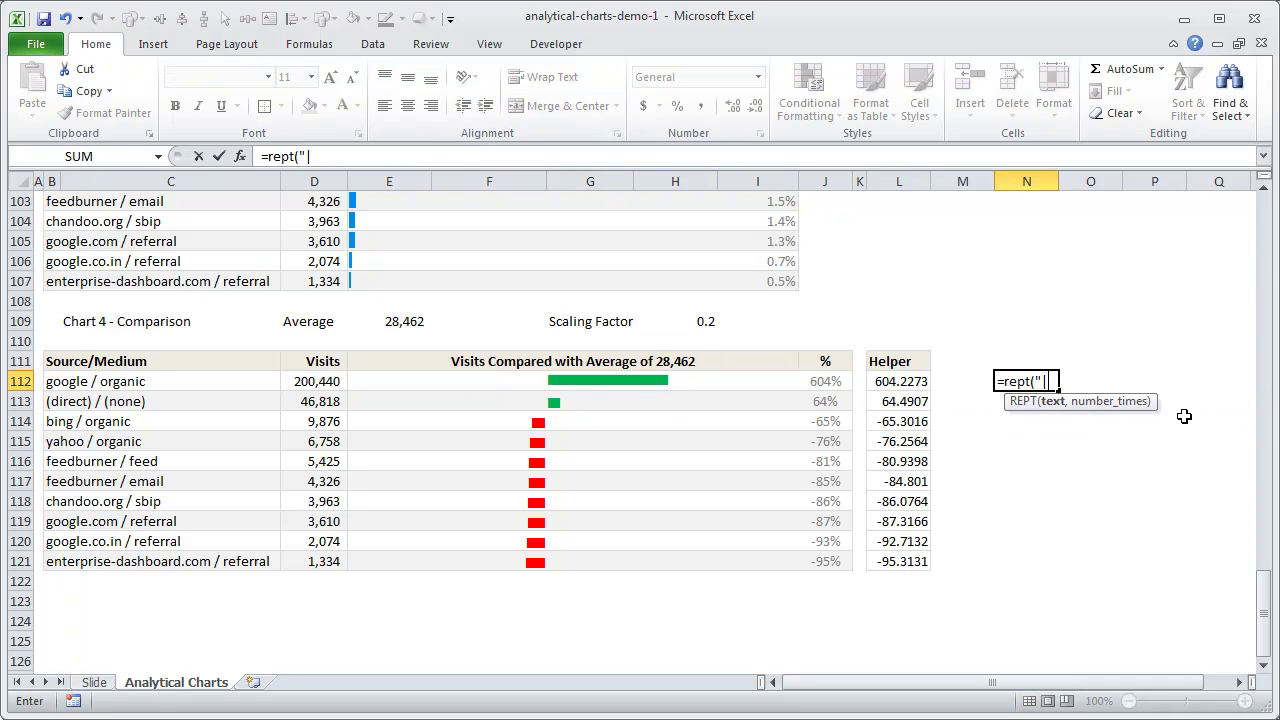
{"action": "type", "text": "\",100)"}
{"action": "key", "text": "Return"}
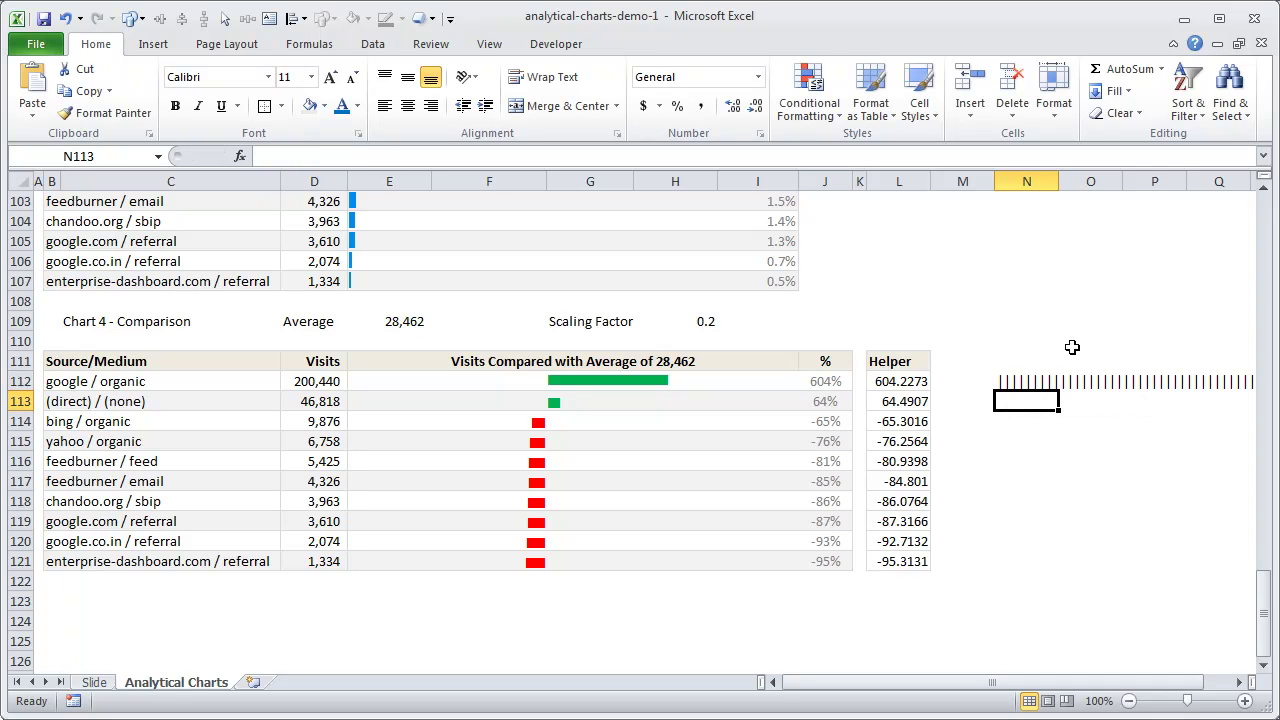
{"action": "left_click", "coordinate": [1040, 375]}
{"action": "left_click_drag", "start_coordinate": [1112, 682], "coordinate": [1138, 682]}
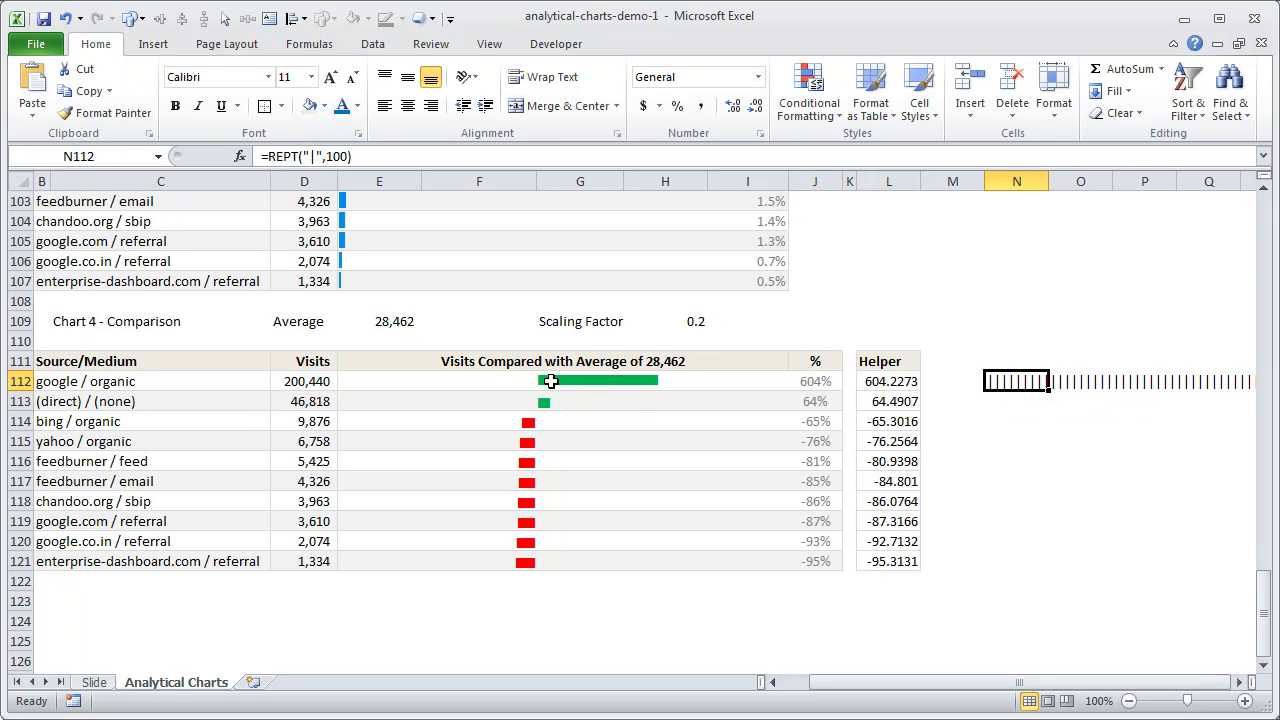
- Delete the test REPT formula from N112 and look back at helper cell L112
{"action": "key", "text": "Delete"}
{"action": "key", "text": "Left"}
{"action": "key", "text": "Left"}
{"action": "key", "text": "Left"}
{"action": "key", "text": "Left"}
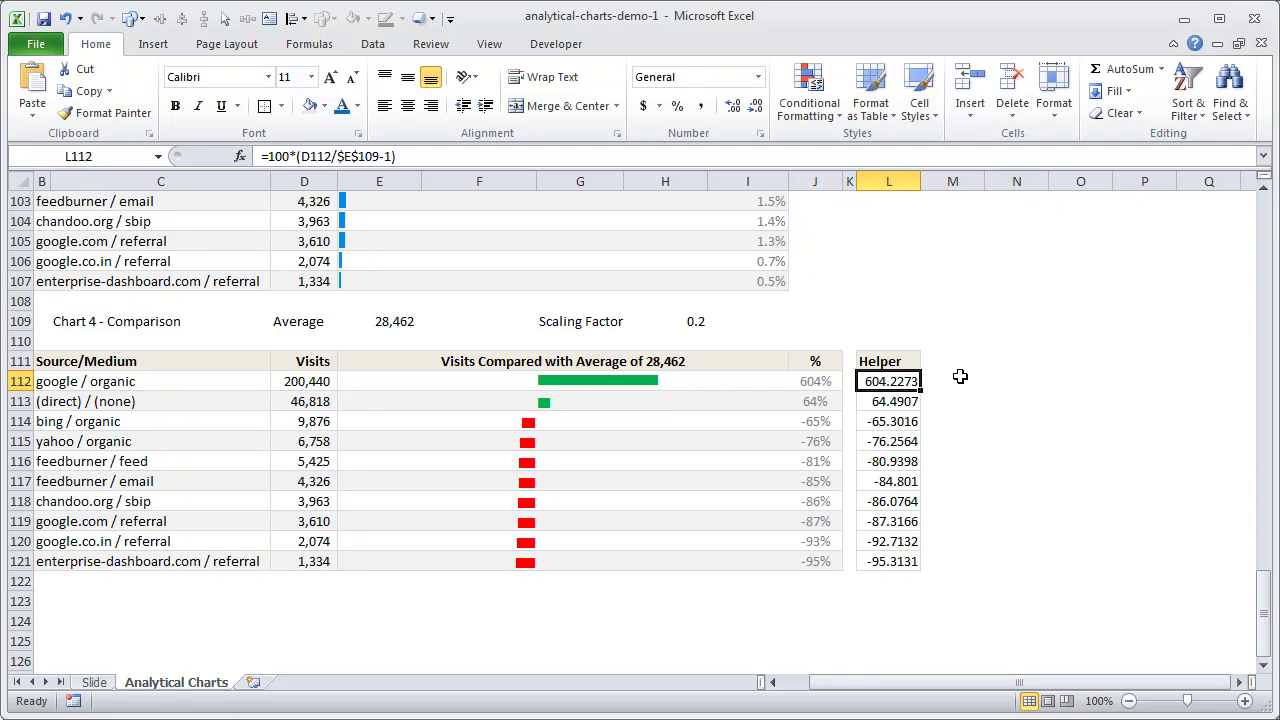
{"action": "key", "text": "Right"}
{"action": "key", "text": "Right"}
- Examine the positive bar cells G112:I121 and the negative bar cells E112:F121 with their formulas
{"action": "left_click_drag", "start_coordinate": [693, 387], "coordinate": [694, 554]}
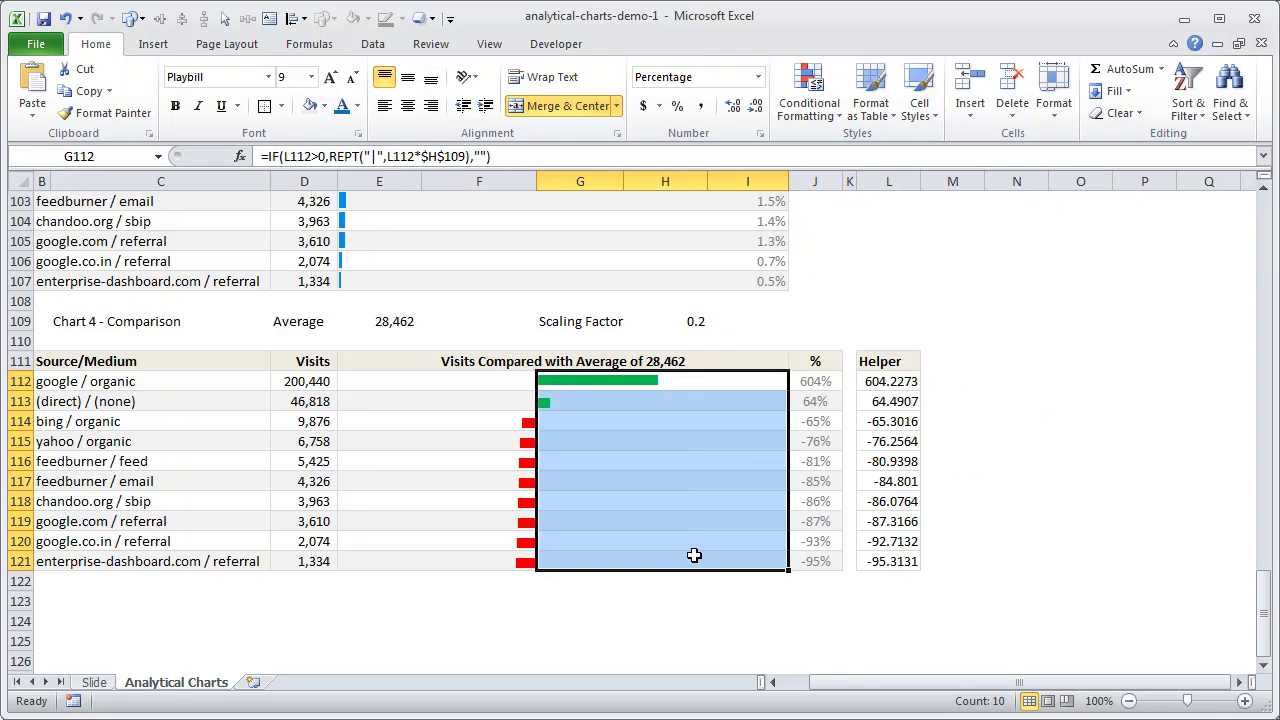
{"action": "left_click", "coordinate": [694, 381]}
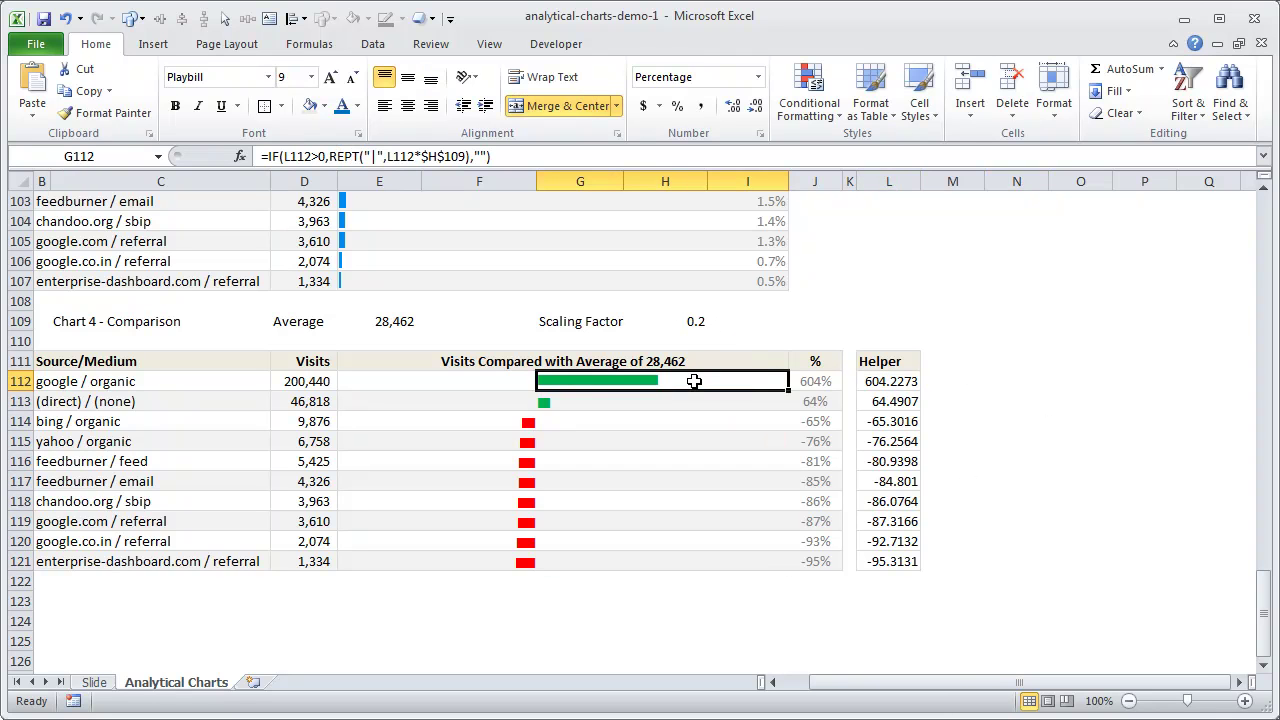
{"action": "left_click_drag", "start_coordinate": [687, 373], "coordinate": [676, 563]}
{"action": "left_click_drag", "start_coordinate": [504, 382], "coordinate": [518, 556]}
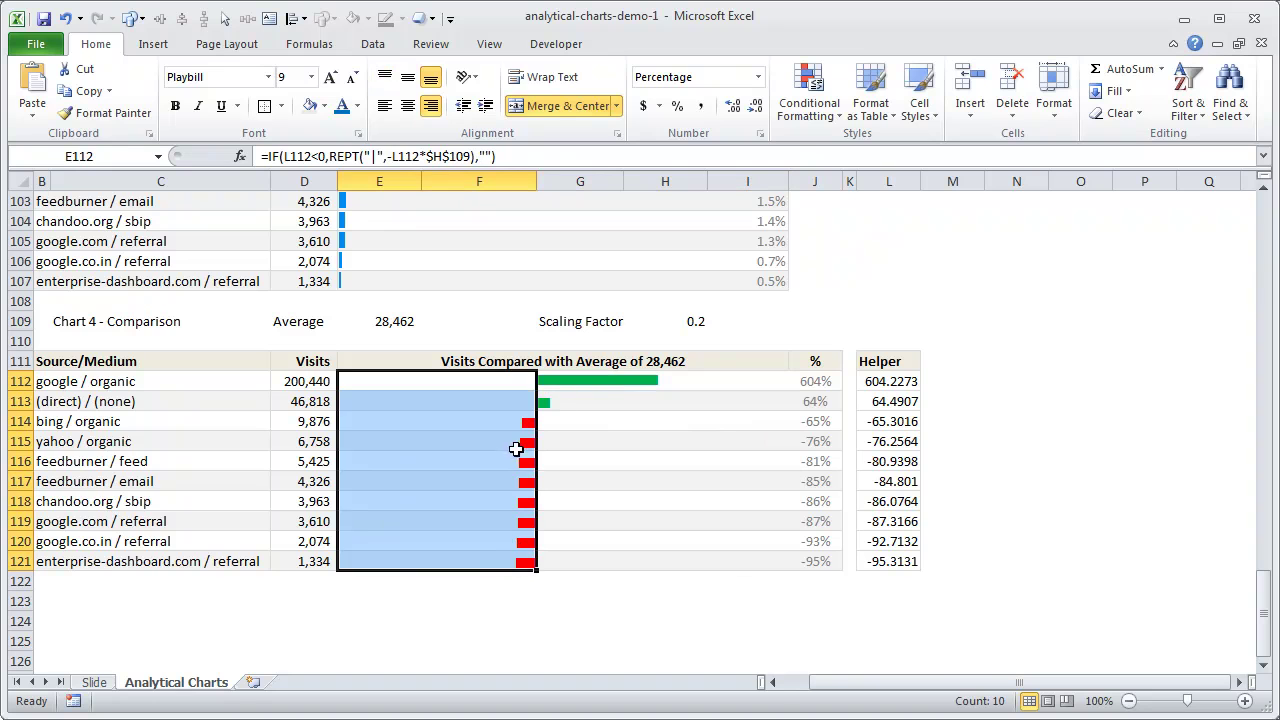
- Examine the negative bar formula in E112, focusing on the minus sign and REPT arguments, then leave it unedited
{"action": "left_click", "coordinate": [514, 423]}
{"action": "left_click", "coordinate": [522, 381]}
{"action": "double_click", "coordinate": [522, 381]}
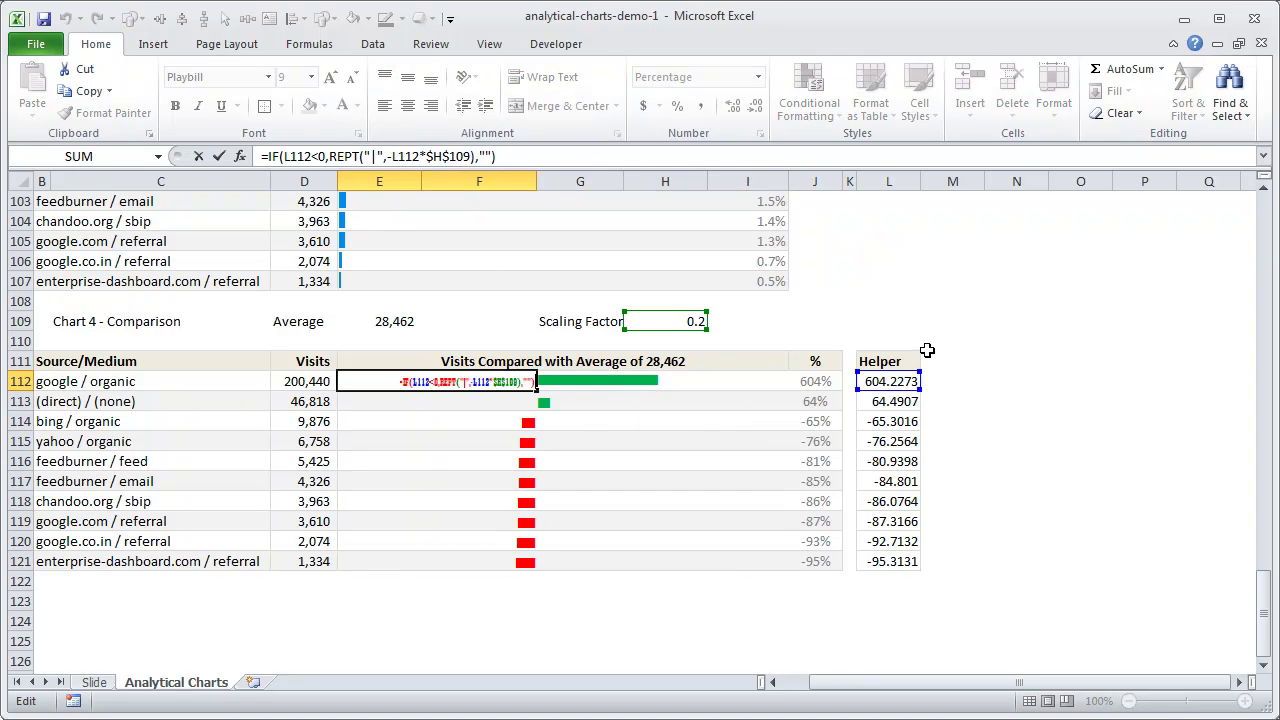
{"action": "left_click", "coordinate": [388, 156]}
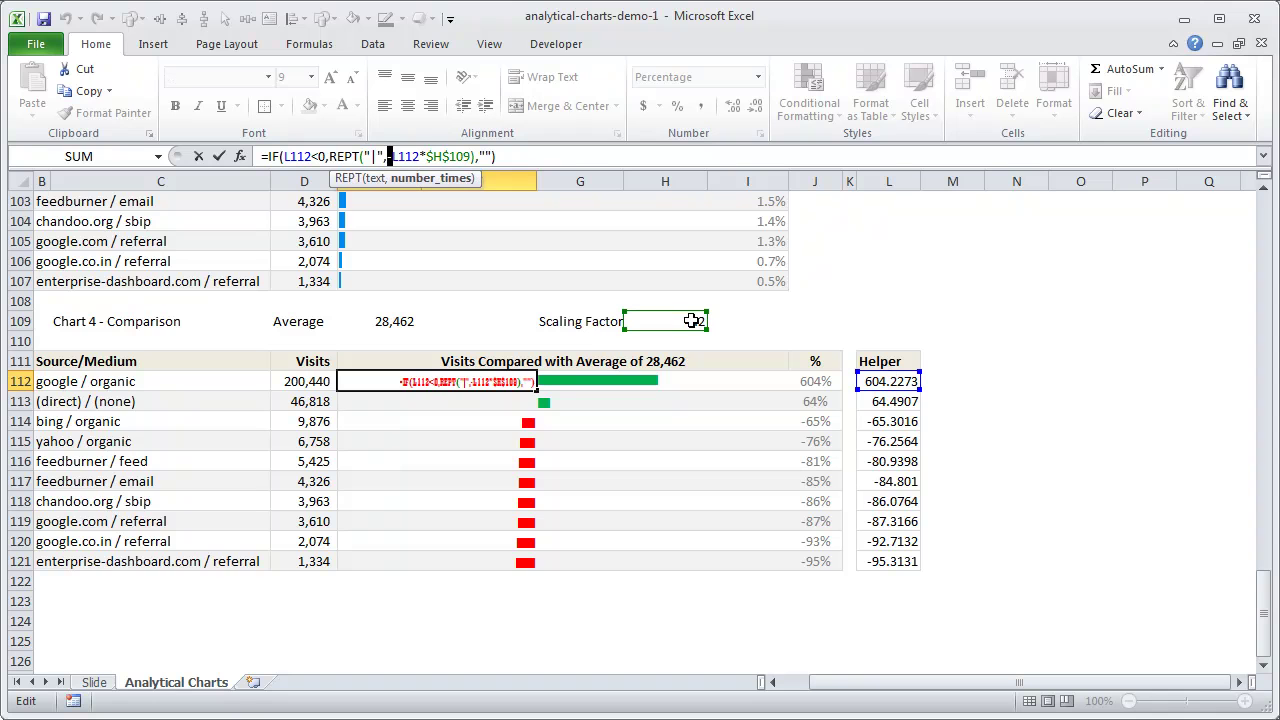
{"action": "double_click", "coordinate": [378, 156]}
{"action": "key", "text": "Escape"}
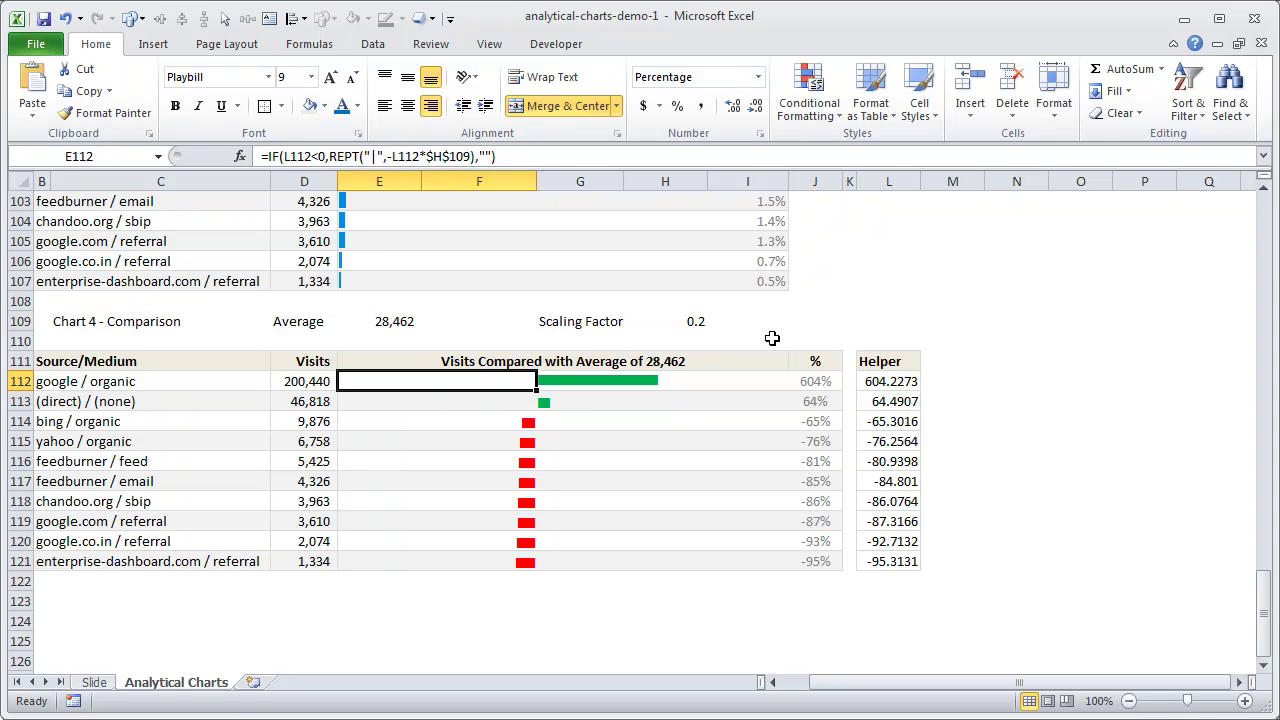
- Examine the font colours of the negative bars E112:F121 and positive bars G112:I121, leaving them unchanged
{"action": "left_click", "coordinate": [660, 386]}
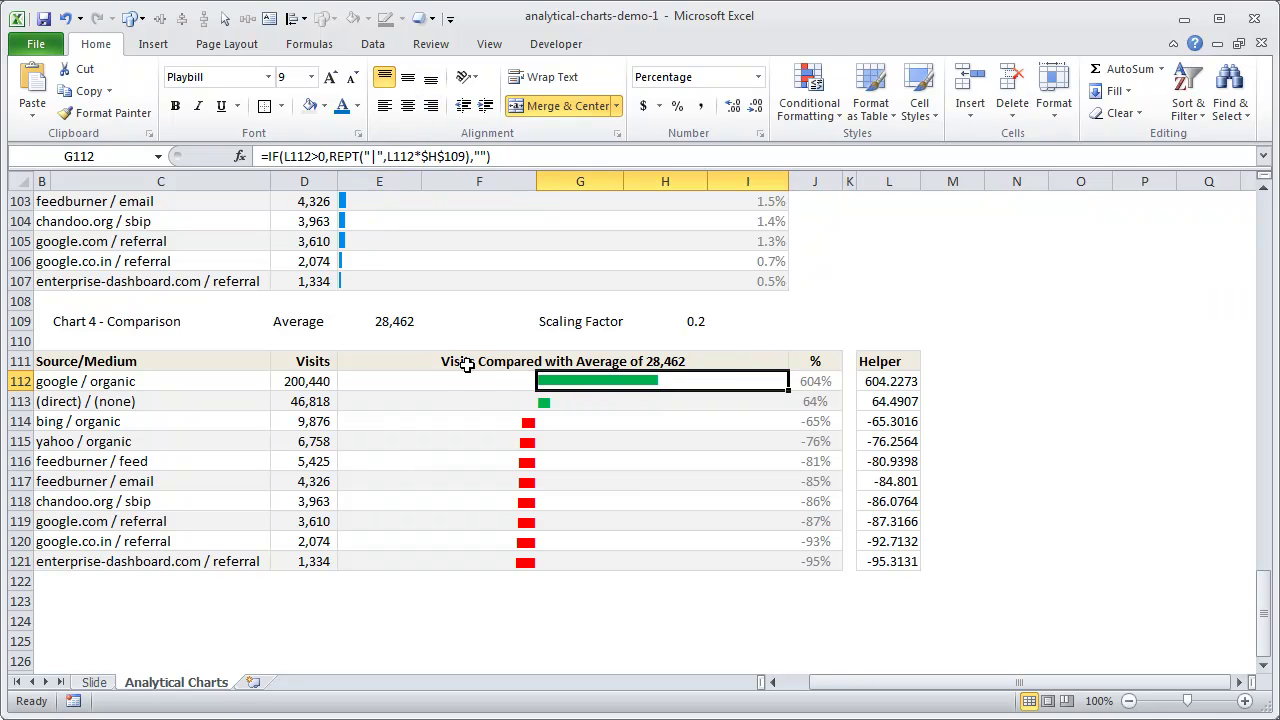
{"action": "left_click_drag", "start_coordinate": [494, 387], "coordinate": [503, 563]}
{"action": "left_click", "coordinate": [357, 106]}
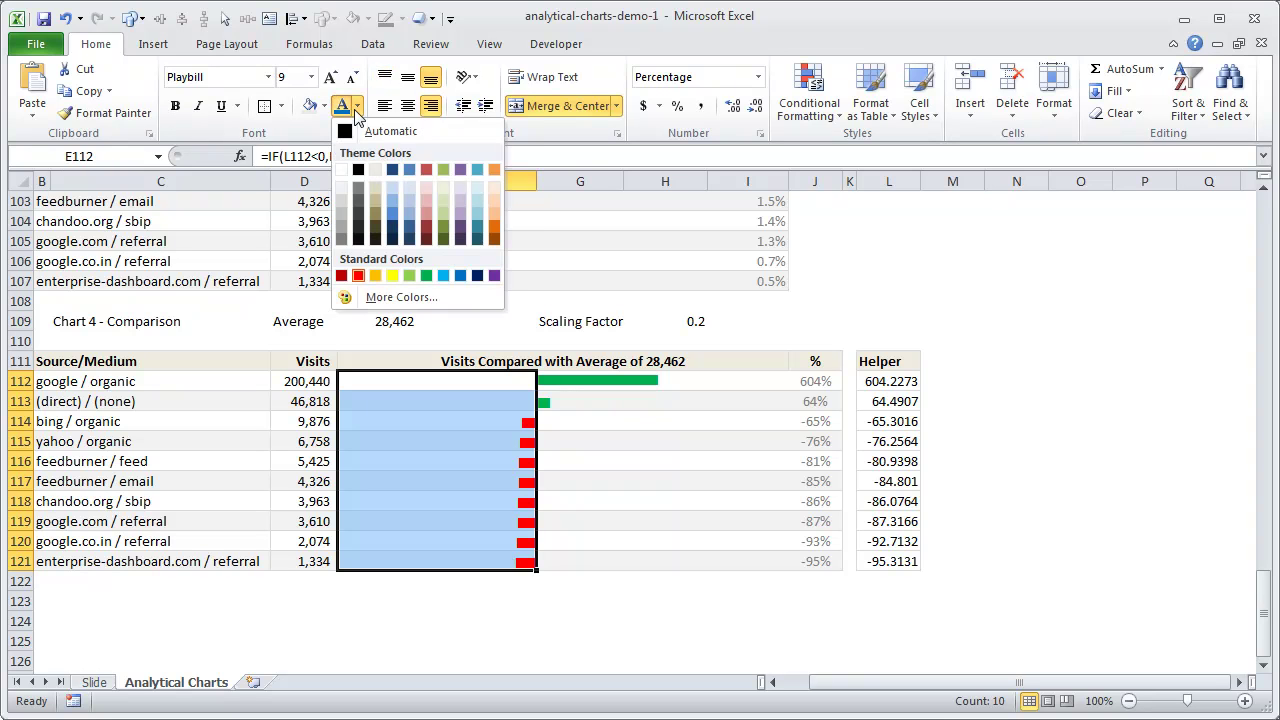
{"action": "left_click", "coordinate": [590, 408]}
{"action": "left_click_drag", "start_coordinate": [588, 381], "coordinate": [600, 562]}
{"action": "left_click", "coordinate": [357, 106]}
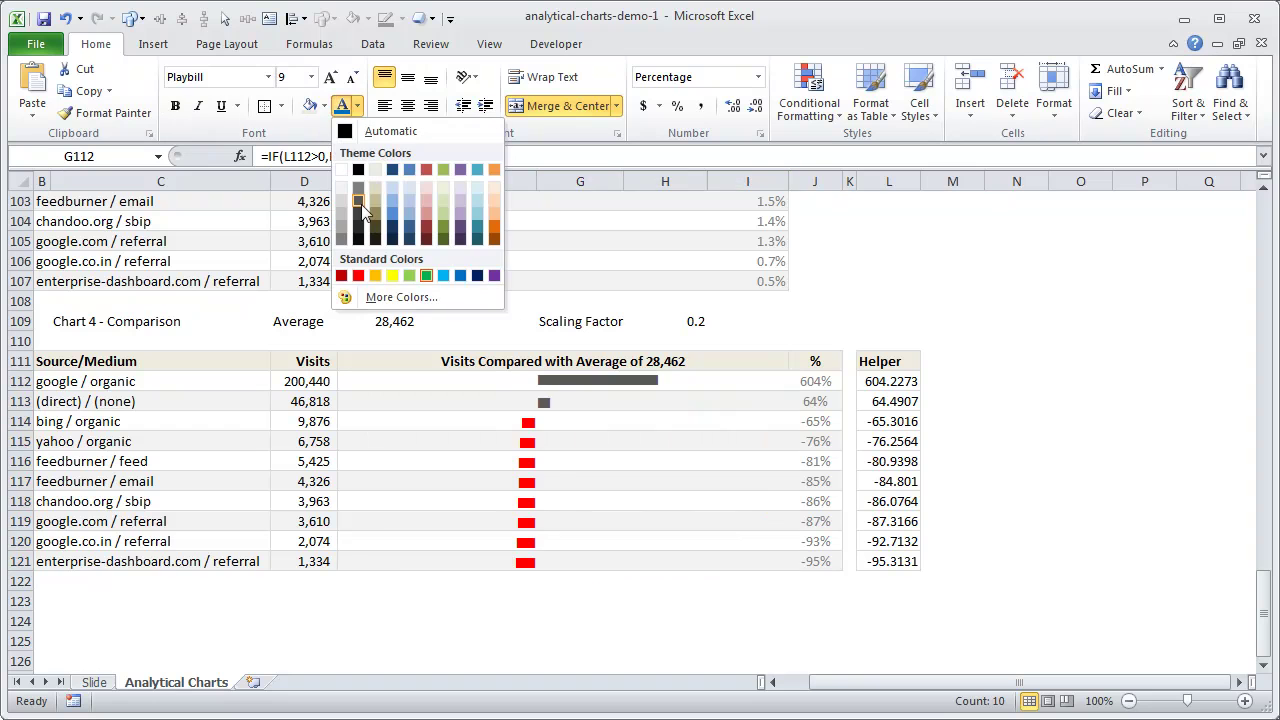
{"action": "left_click", "coordinate": [1089, 441]}
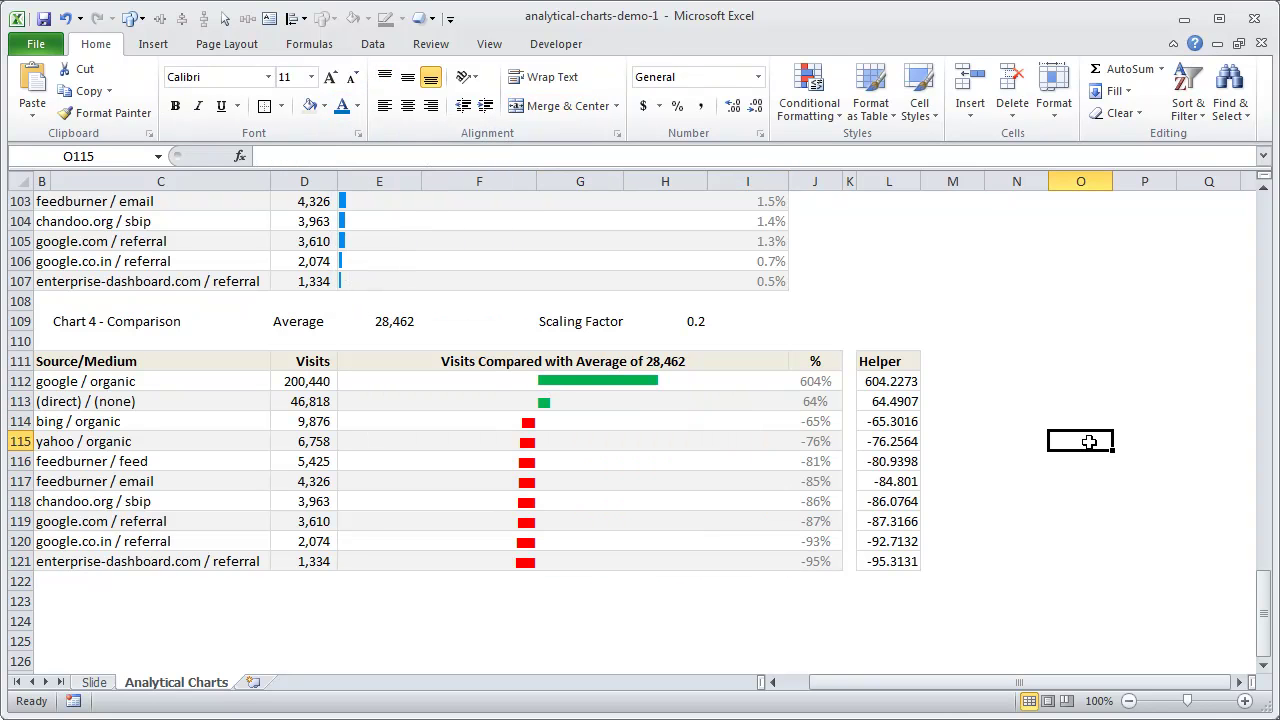
- Select the Chart 1 table range B67:I77 and check its defined name
{"action": "left_click", "coordinate": [772, 682]}
{"action": "scroll", "coordinate": [278, 354], "scroll_direction": "up", "scroll_amount": 15}
{"action": "scroll", "coordinate": [280, 354], "scroll_direction": "up", "scroll_amount": 19}
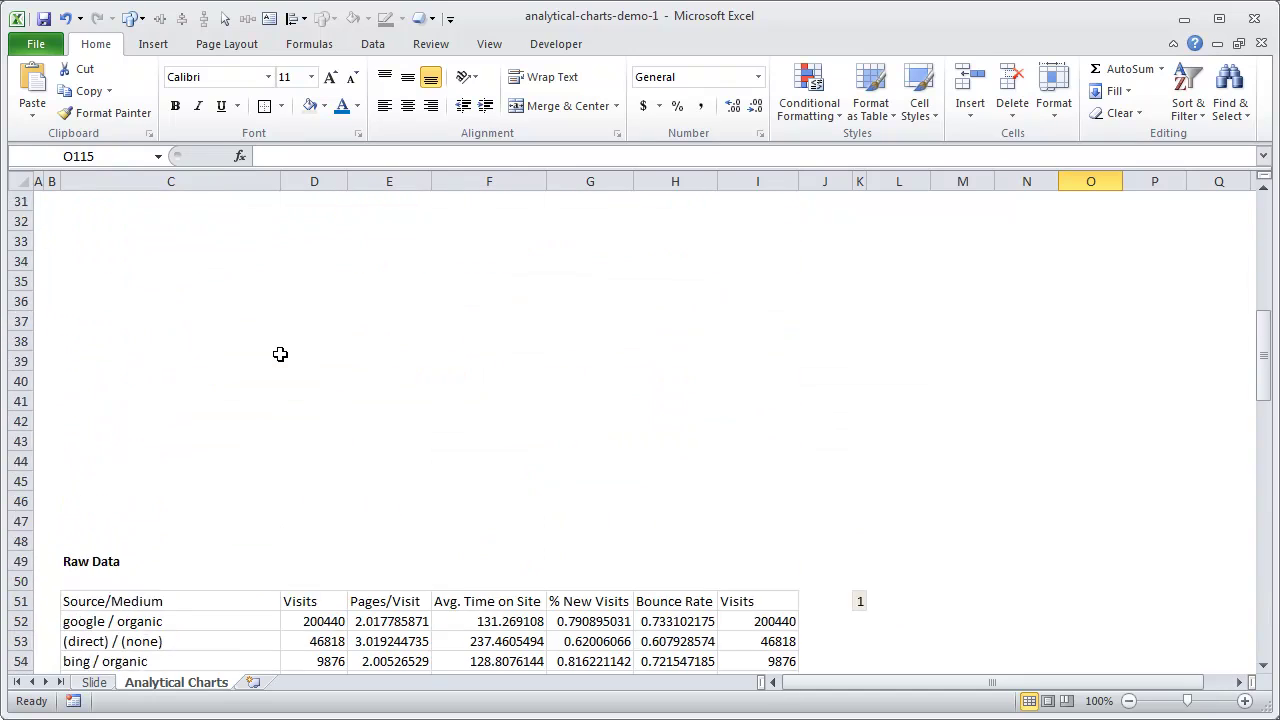
{"action": "scroll", "coordinate": [280, 357], "scroll_direction": "down", "scroll_amount": 20}
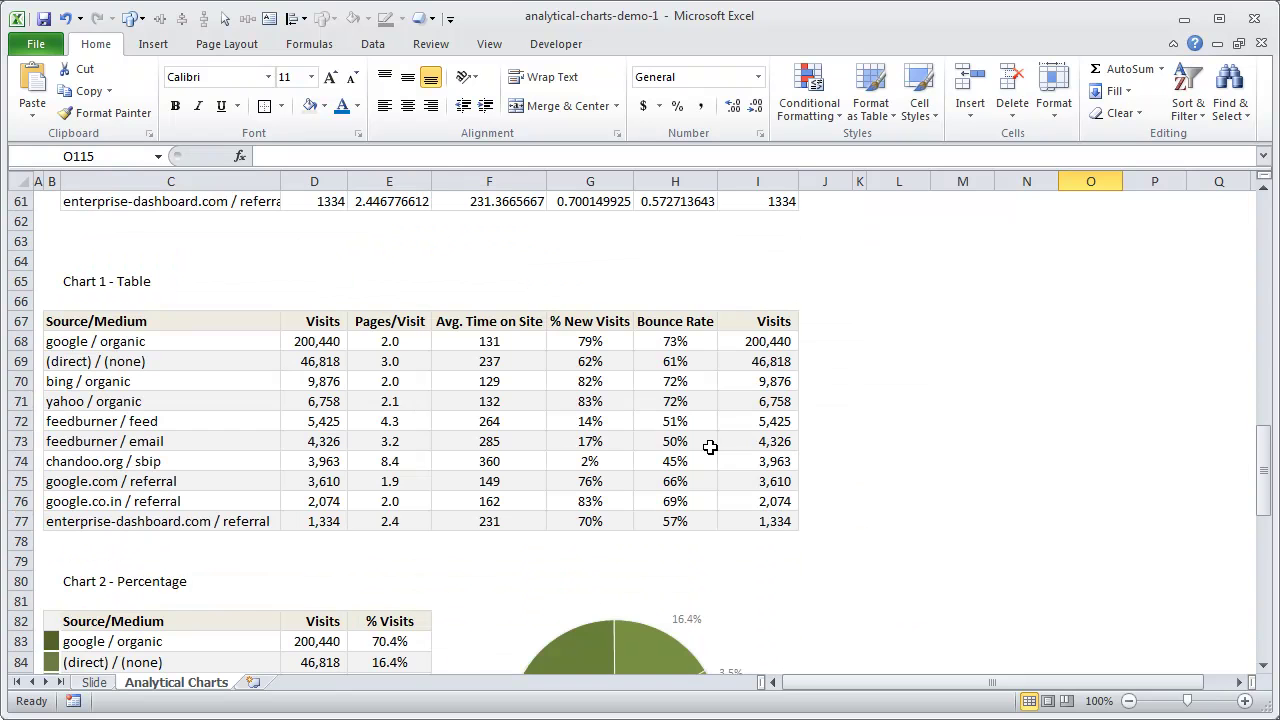
{"action": "scroll", "coordinate": [710, 447], "scroll_direction": "down", "scroll_amount": 5}
{"action": "scroll", "coordinate": [714, 451], "scroll_direction": "up", "scroll_amount": 7}
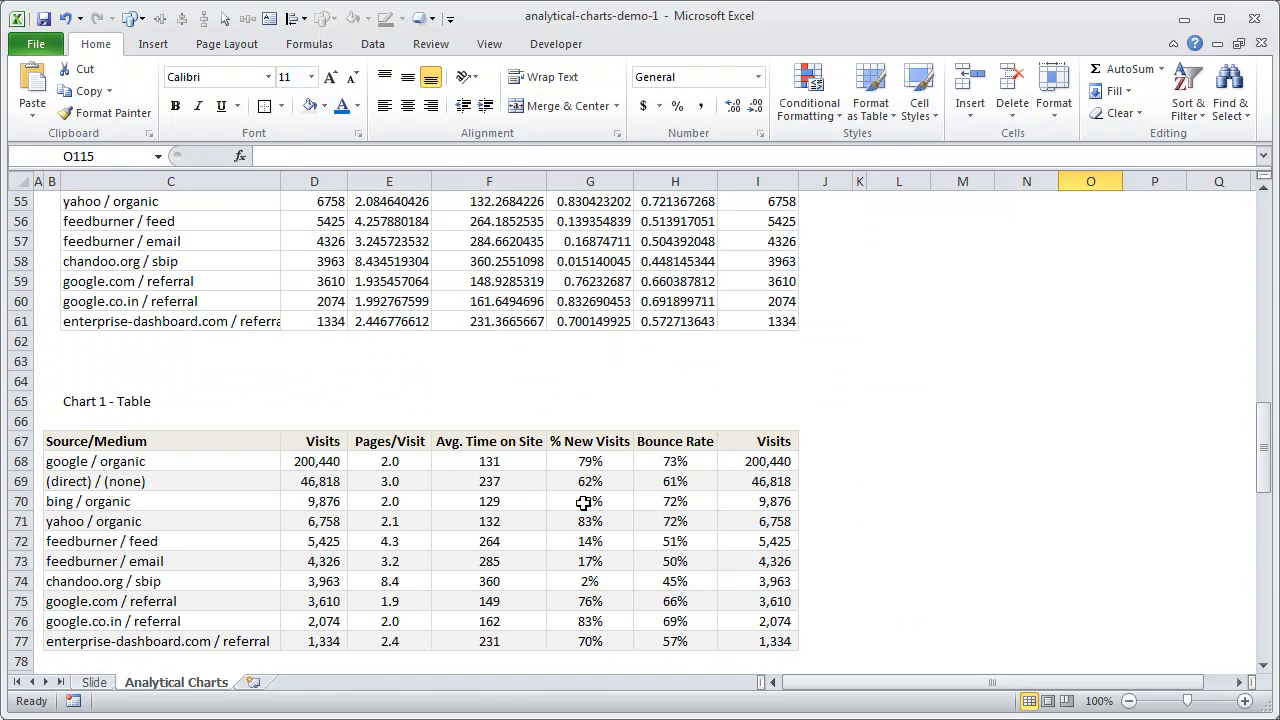
{"action": "left_click_drag", "start_coordinate": [55, 441], "coordinate": [752, 638]}
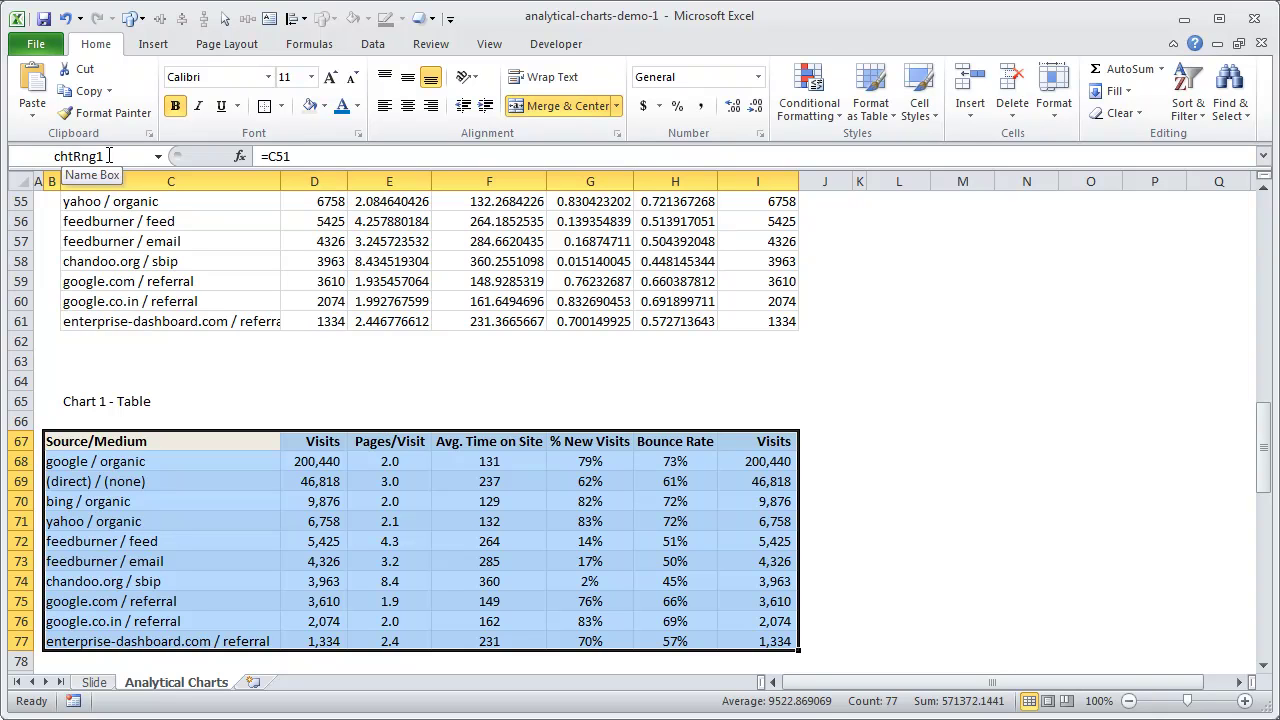
- Select the Percentage, Performance and Comparison chart ranges in turn and check each one's defined name
{"action": "scroll", "coordinate": [214, 478], "scroll_direction": "down", "scroll_amount": 5}
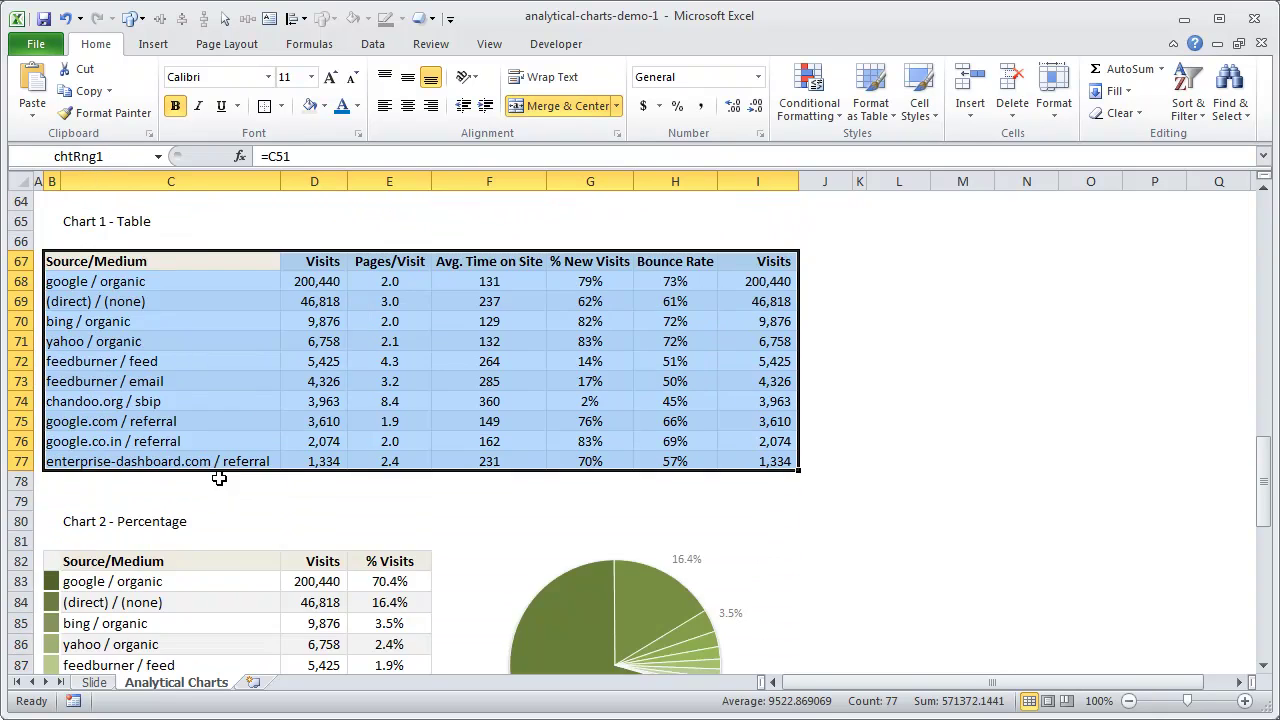
{"action": "left_click_drag", "start_coordinate": [55, 438], "coordinate": [753, 648]}
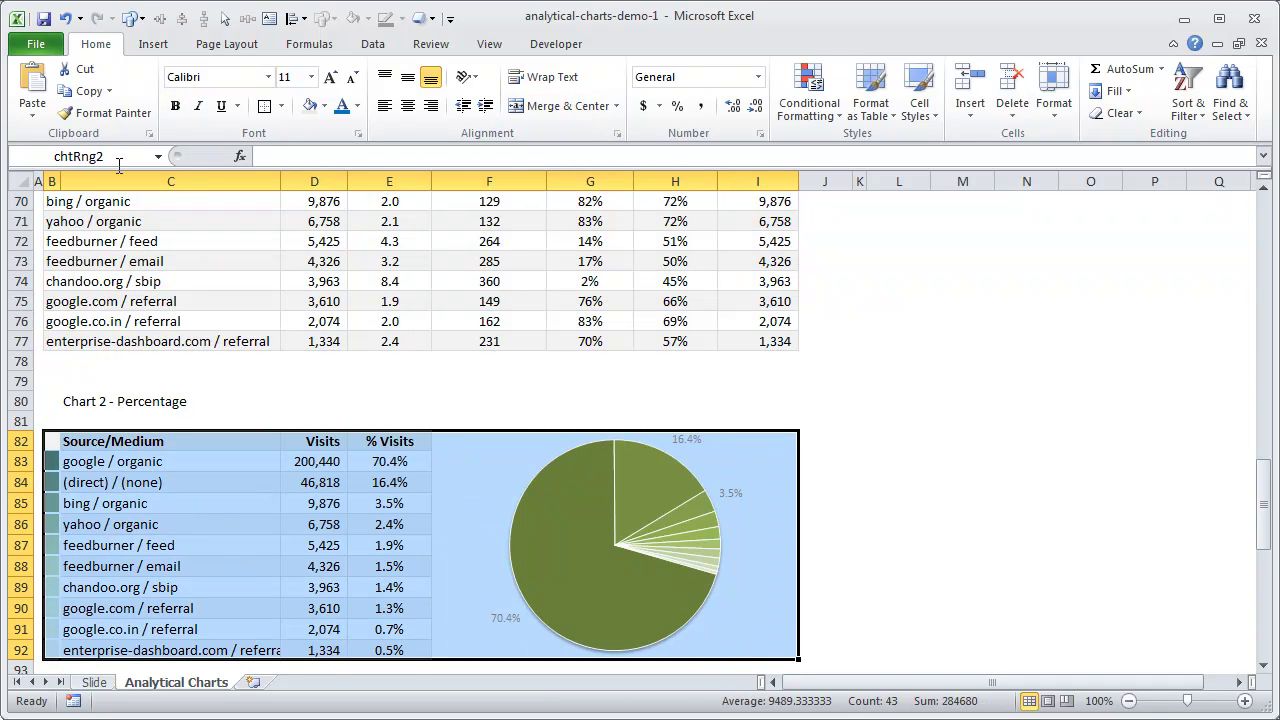
{"action": "scroll", "coordinate": [270, 490], "scroll_direction": "down", "scroll_amount": 5}
{"action": "left_click_drag", "start_coordinate": [60, 446], "coordinate": [744, 650]}
{"action": "scroll", "coordinate": [423, 431], "scroll_direction": "down", "scroll_amount": 6}
{"action": "left_click_drag", "start_coordinate": [58, 362], "coordinate": [814, 555]}
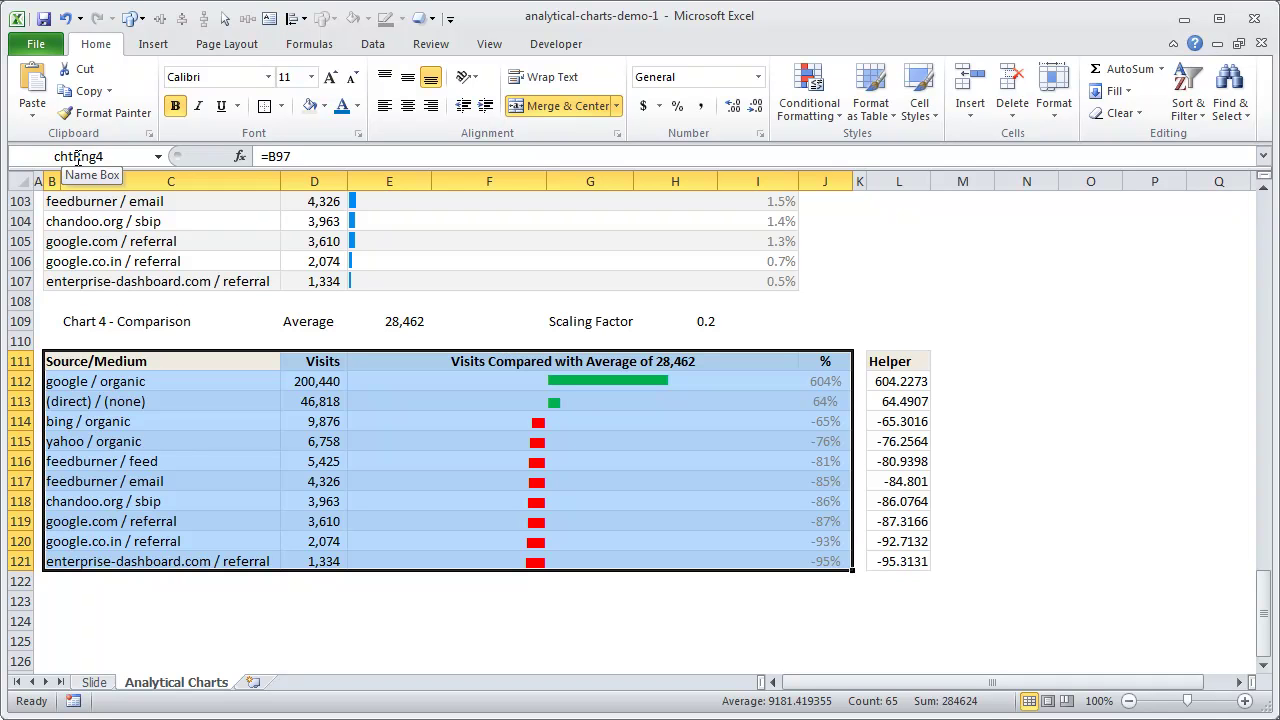
- Look through the form controls available for building the chart selector at the top of the sheet, without inserting one
{"action": "scroll", "coordinate": [1002, 554], "scroll_direction": "up", "scroll_amount": 20}
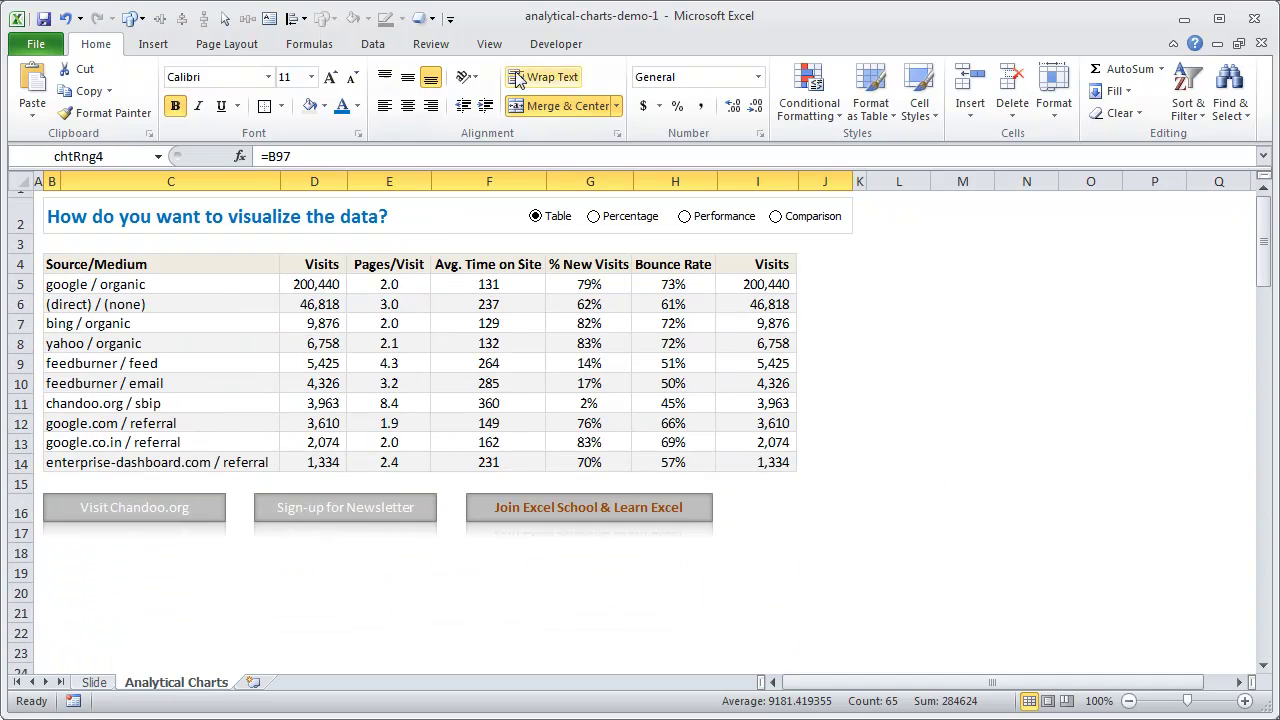
{"action": "left_click", "coordinate": [905, 420]}
{"action": "left_click", "coordinate": [555, 44]}
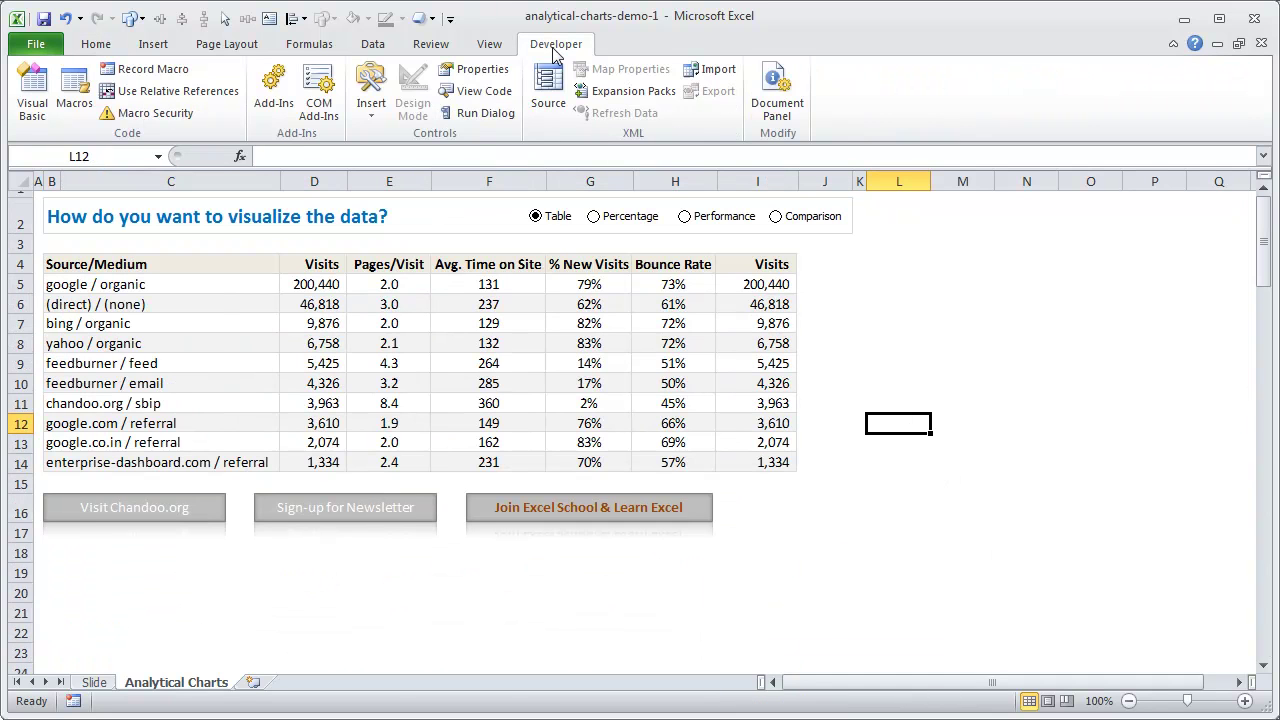
{"action": "left_click", "coordinate": [371, 115]}
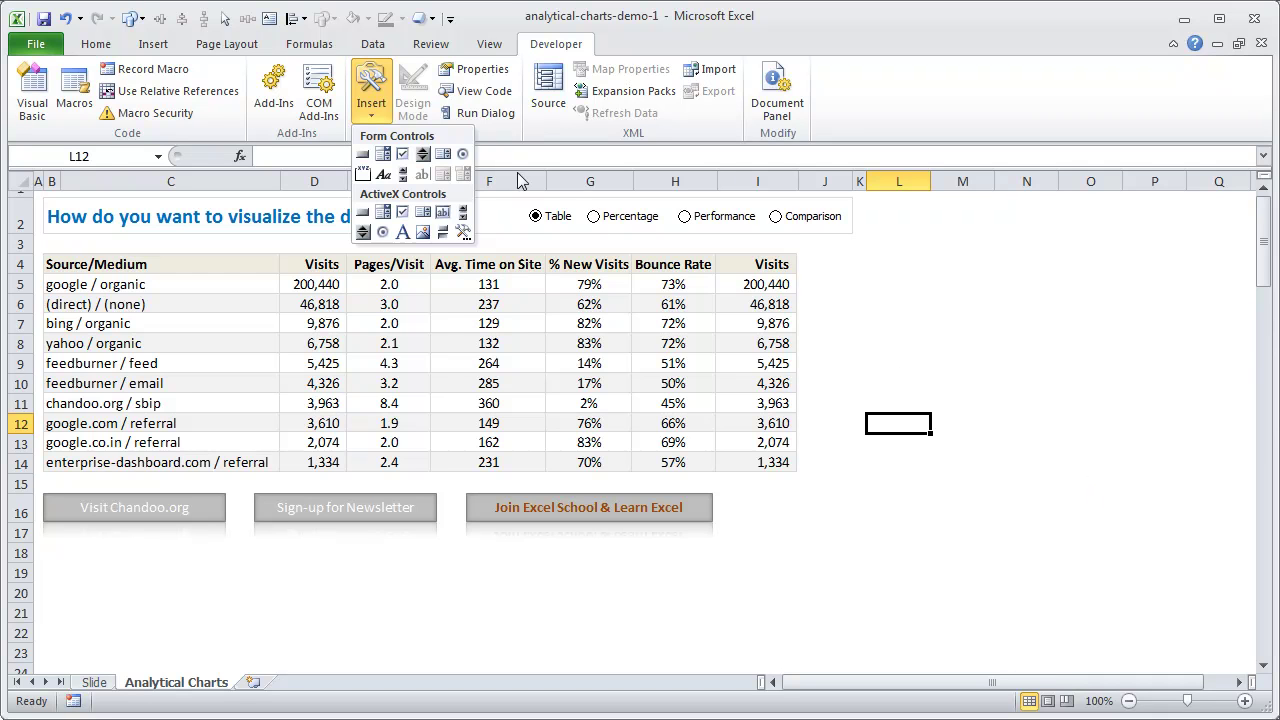
{"action": "left_click", "coordinate": [716, 236]}
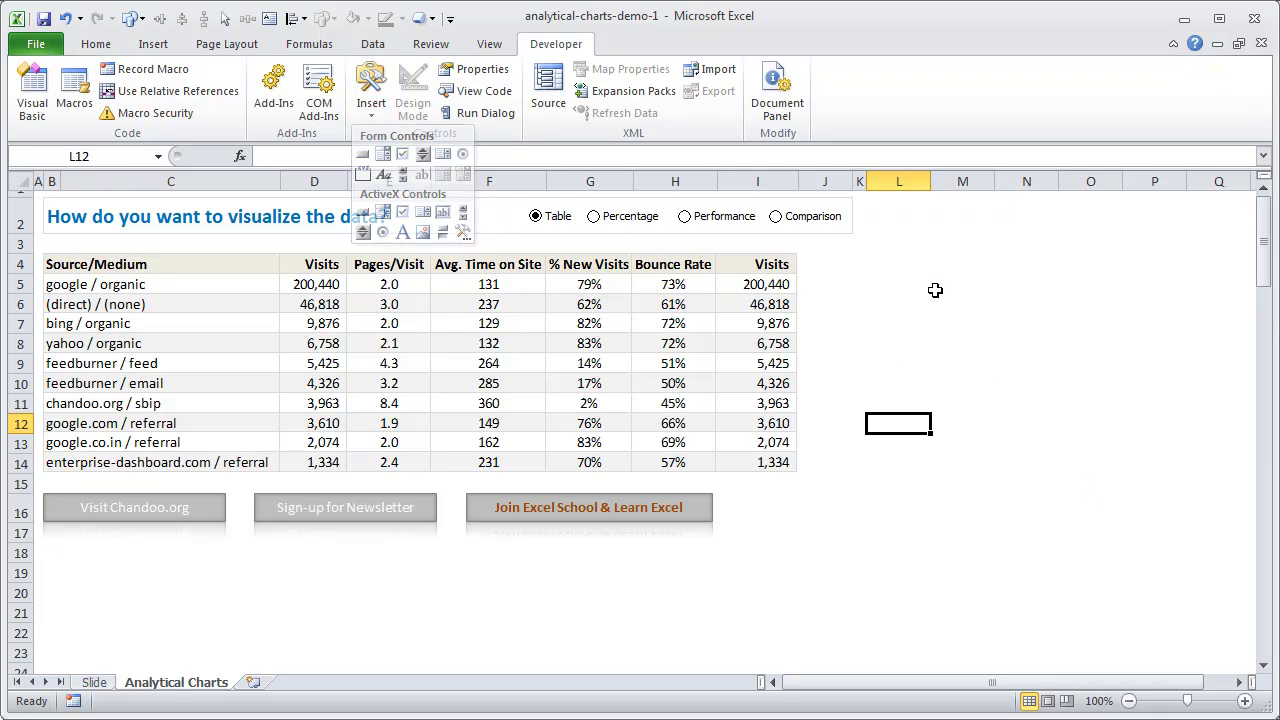
- Choose the Percentage view and inspect linked cell K51 beside the raw data
{"action": "left_click", "coordinate": [640, 222]}
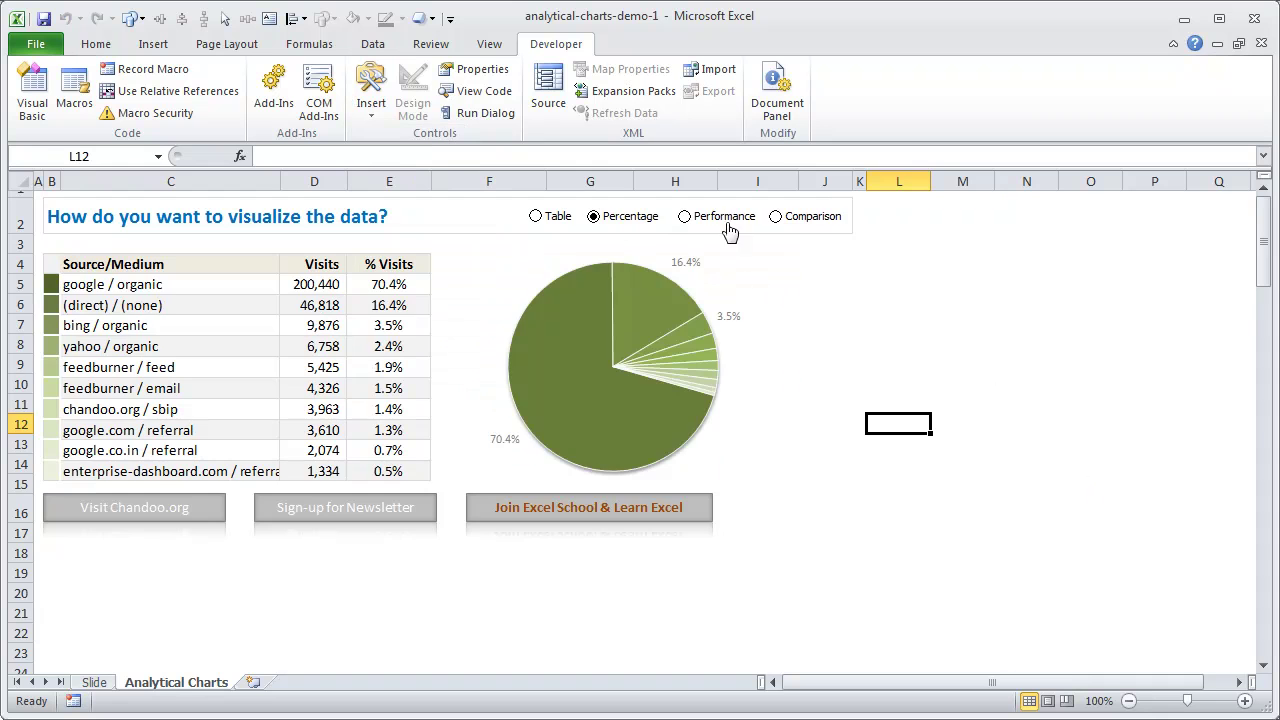
{"action": "scroll", "coordinate": [751, 297], "scroll_direction": "down", "scroll_amount": 13}
{"action": "left_click", "coordinate": [868, 423]}
{"action": "left_click", "coordinate": [860, 422]}
{"action": "scroll", "coordinate": [860, 418], "scroll_direction": "up", "scroll_amount": 13}
- Choose the Performance view and the Comparison view in turn, checking linked cell K51 after each choice
{"action": "left_click", "coordinate": [704, 222]}
{"action": "scroll", "coordinate": [943, 506], "scroll_direction": "down", "scroll_amount": 12}
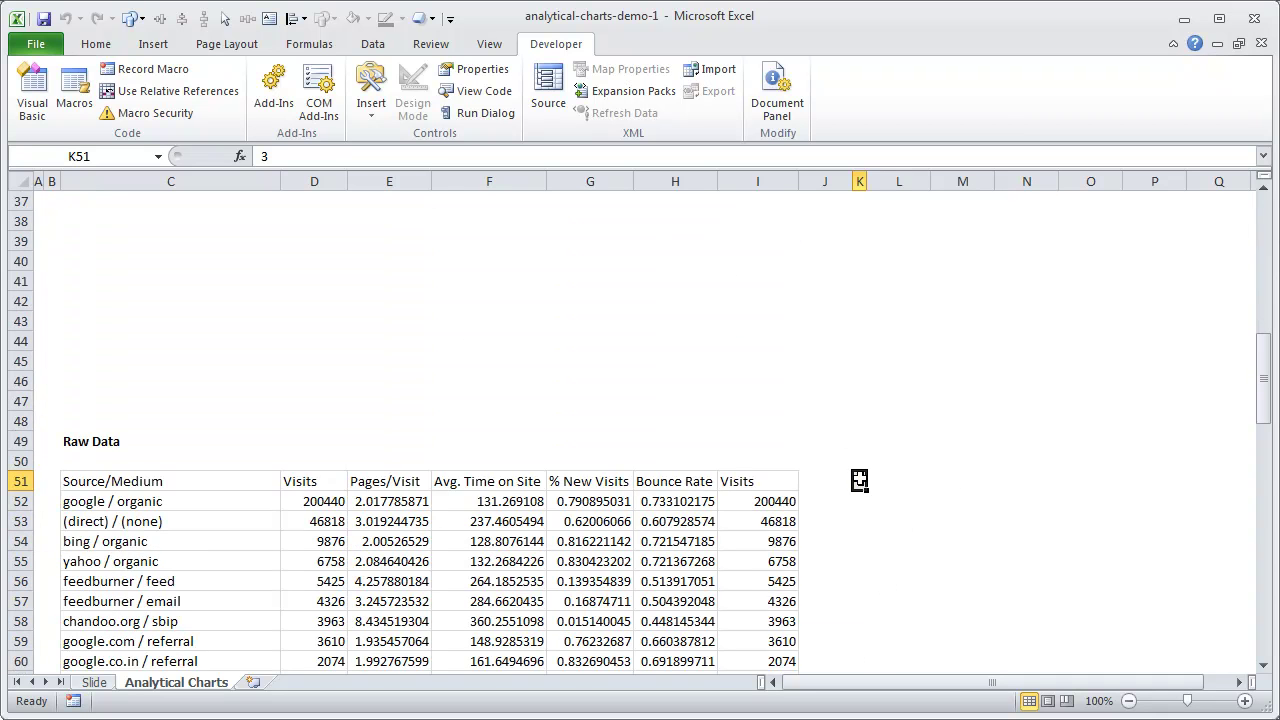
{"action": "scroll", "coordinate": [859, 481], "scroll_direction": "up", "scroll_amount": 12}
{"action": "left_click", "coordinate": [858, 218]}
{"action": "scroll", "coordinate": [837, 486], "scroll_direction": "down", "scroll_amount": 7}
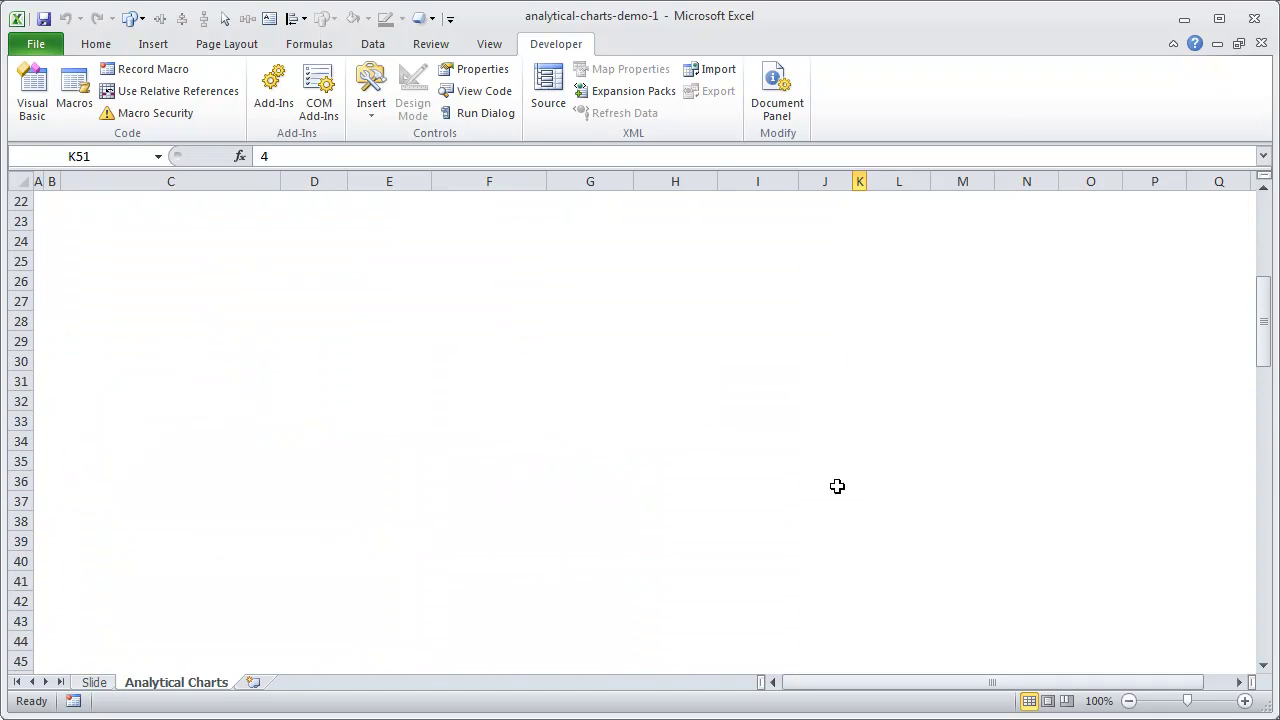
{"action": "scroll", "coordinate": [882, 631], "scroll_direction": "down", "scroll_amount": 5}
{"action": "scroll", "coordinate": [866, 450], "scroll_direction": "up", "scroll_amount": 12}
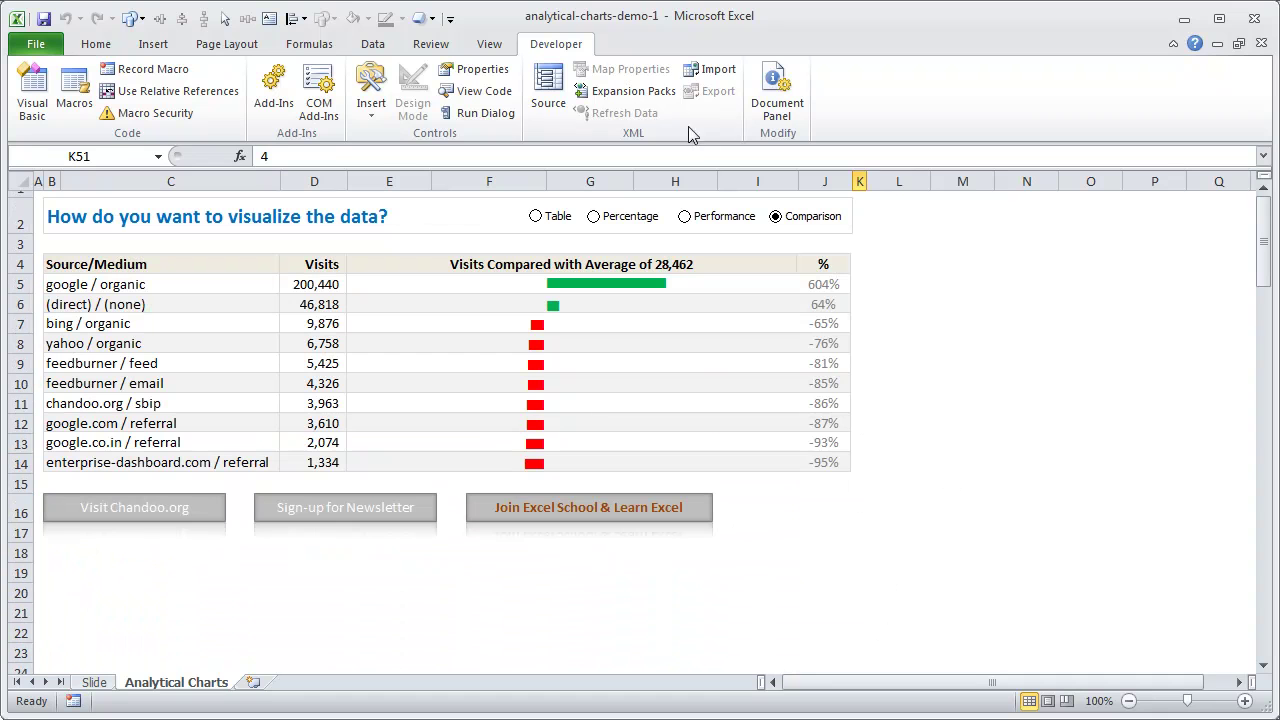
- Examine the cell link in the Comparison option button's Format Control settings, then close them without changes
{"action": "right_click", "coordinate": [792, 218]}
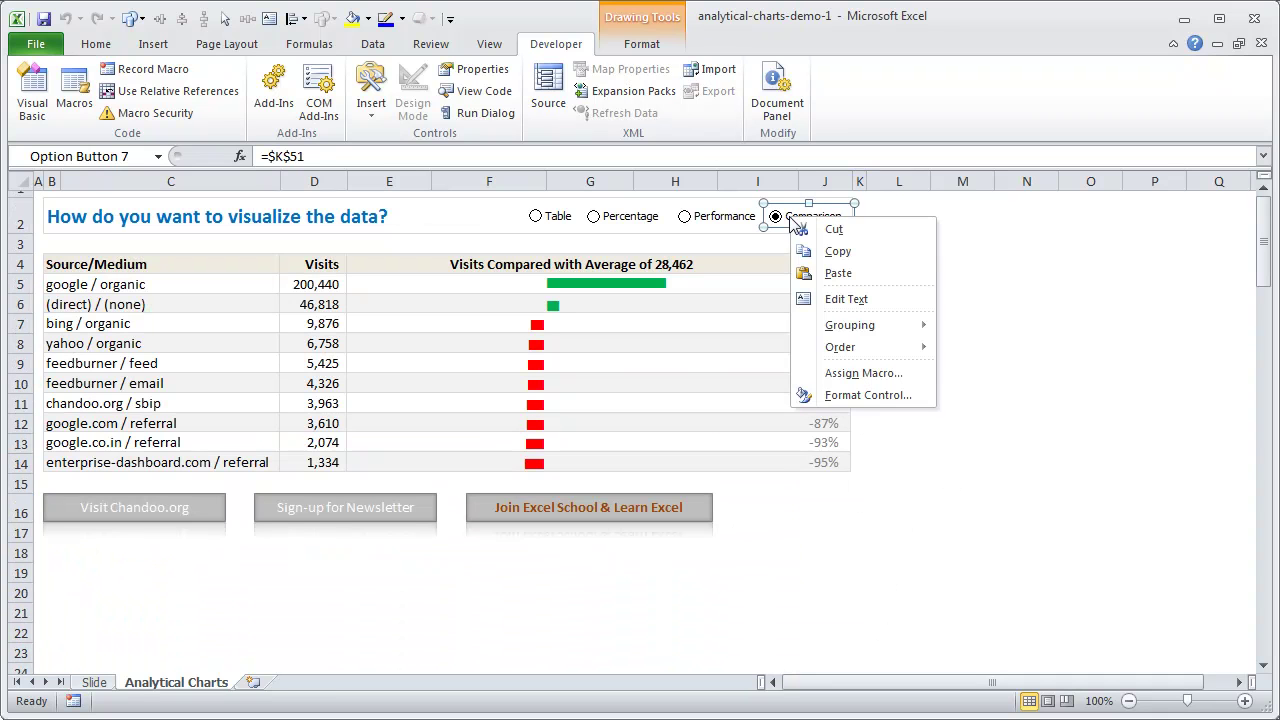
{"action": "left_click", "coordinate": [887, 396]}
{"action": "left_click_drag", "start_coordinate": [978, 126], "coordinate": [623, 258]}
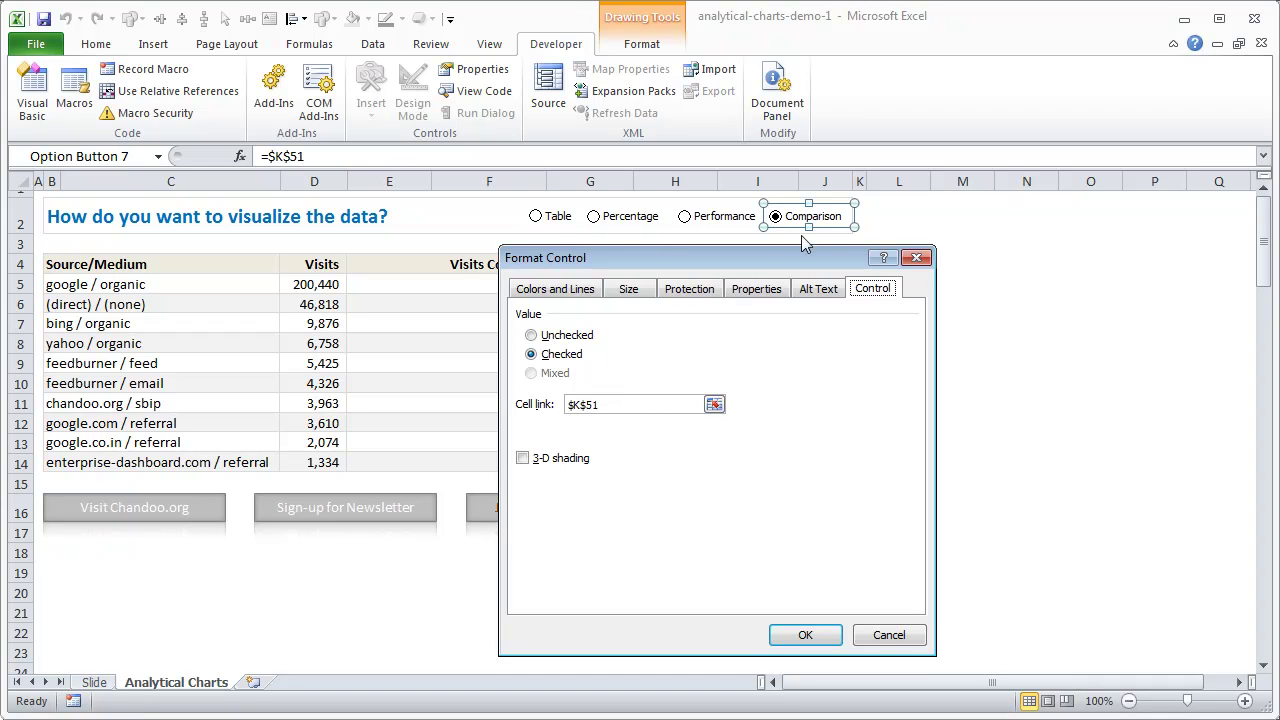
{"action": "left_click", "coordinate": [602, 404]}
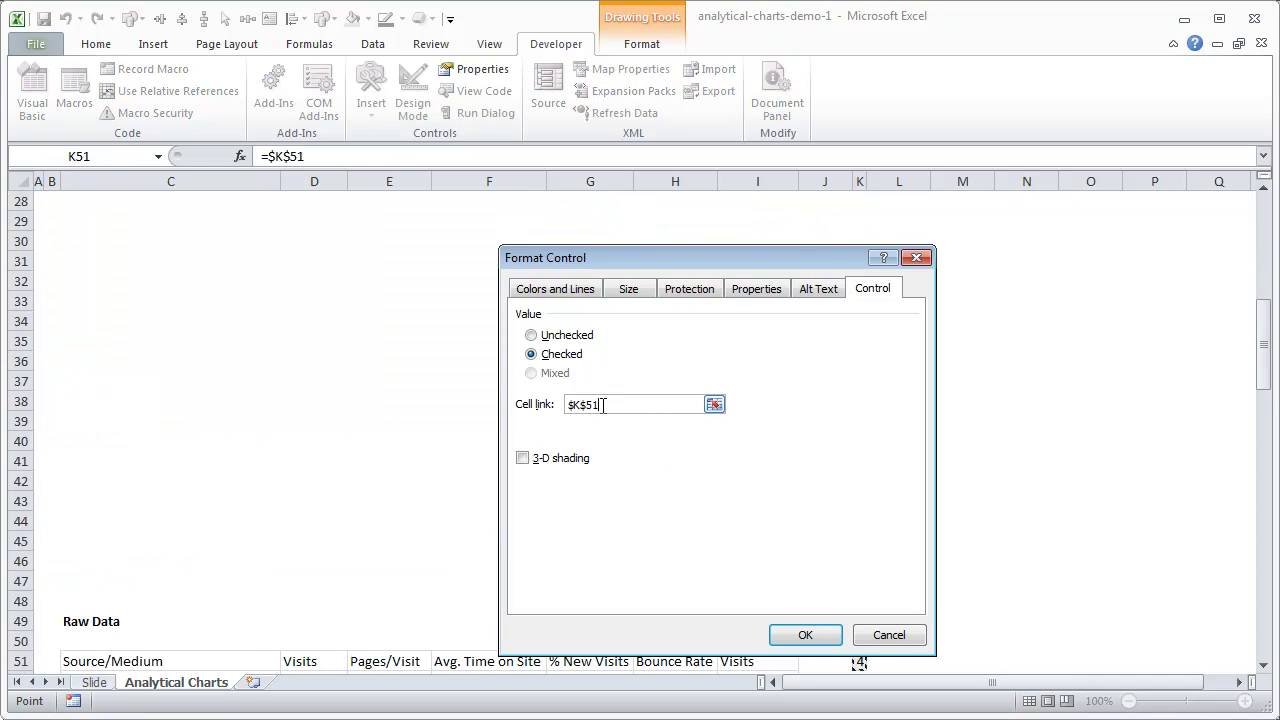
{"action": "left_click", "coordinate": [893, 640]}
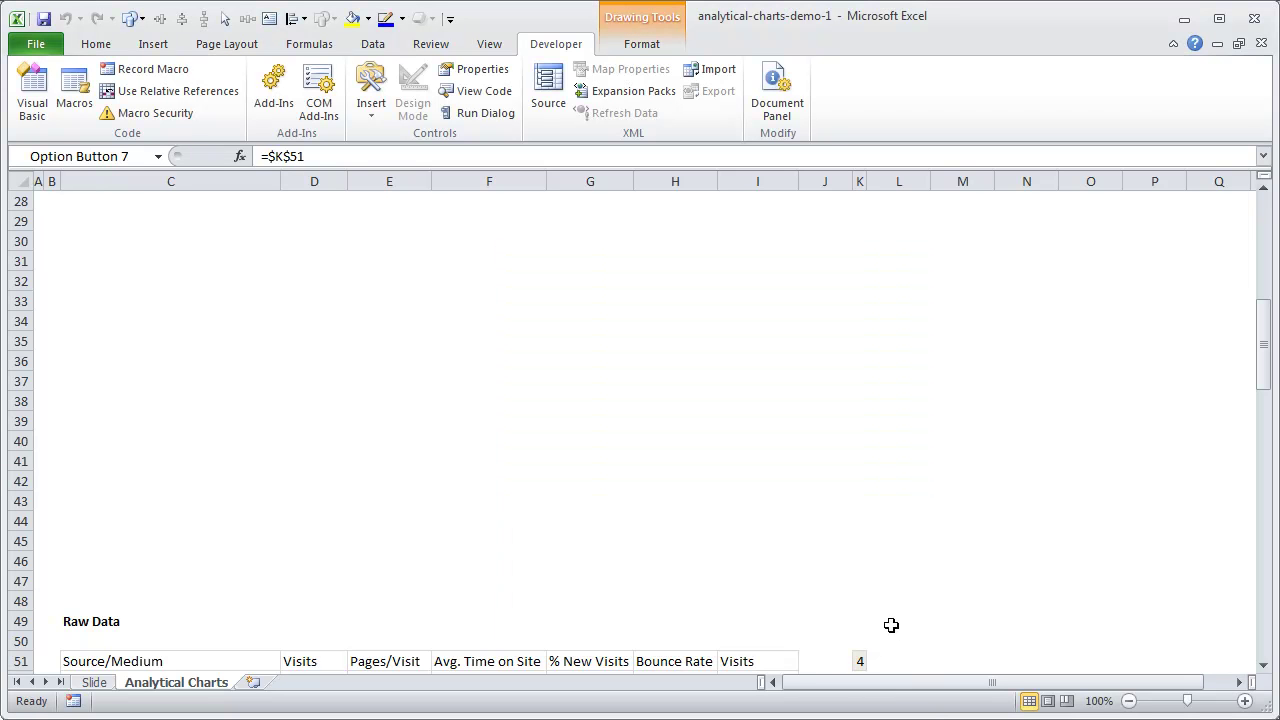
- Cycle the chart selector through the Table, Percentage, Performance and Comparison views
{"action": "scroll", "coordinate": [734, 463], "scroll_direction": "down", "scroll_amount": 7}
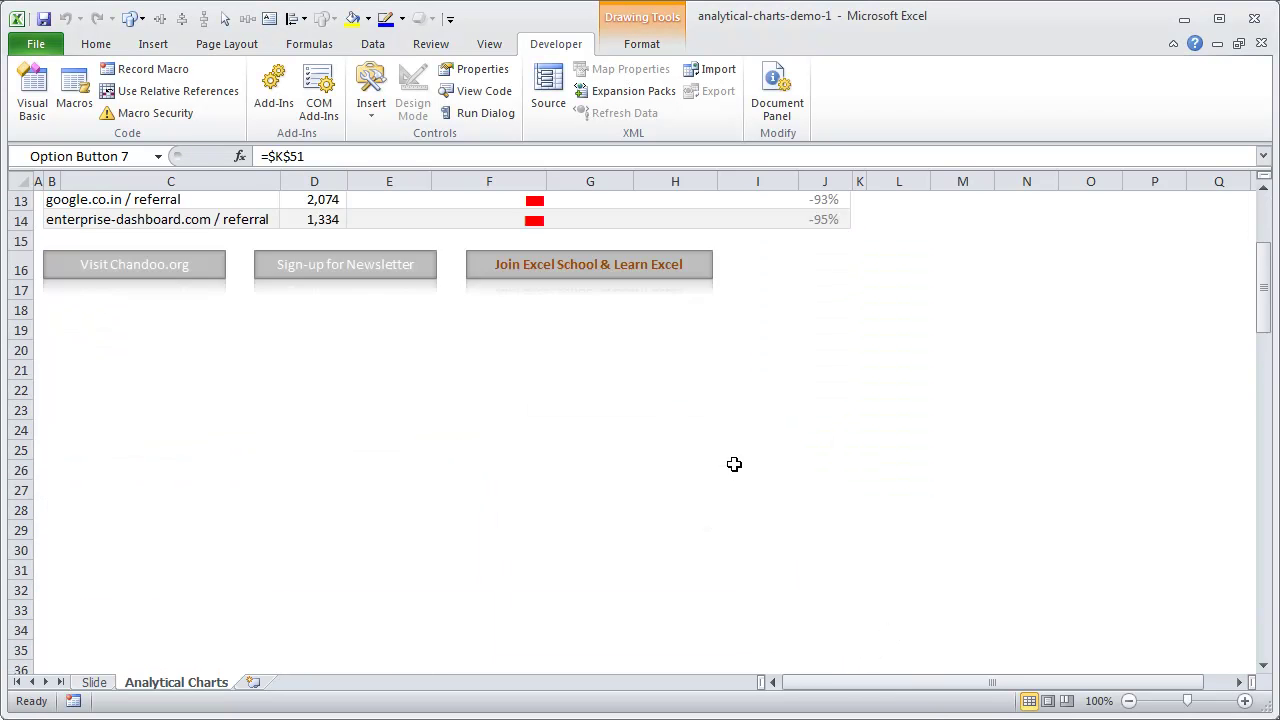
{"action": "scroll", "coordinate": [857, 600], "scroll_direction": "down", "scroll_amount": 8}
{"action": "scroll", "coordinate": [860, 603], "scroll_direction": "up", "scroll_amount": 16}
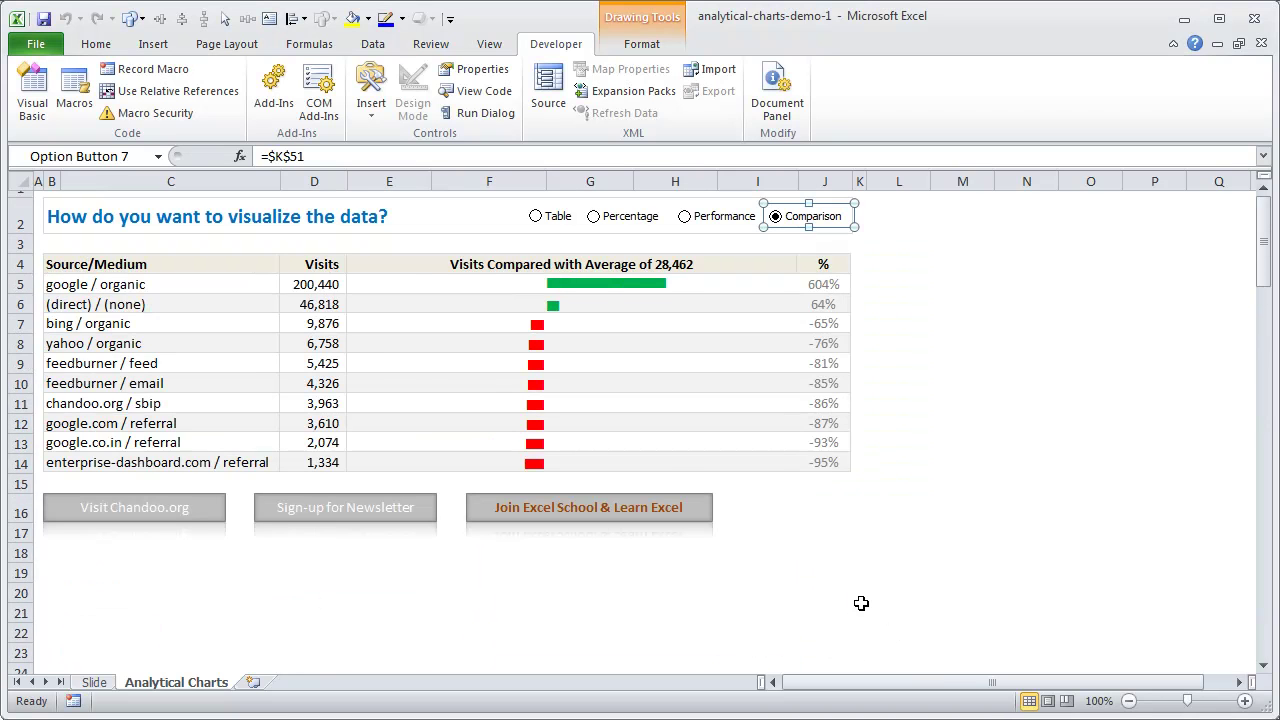
{"action": "left_click", "coordinate": [552, 222]}
{"action": "left_click", "coordinate": [643, 225]}
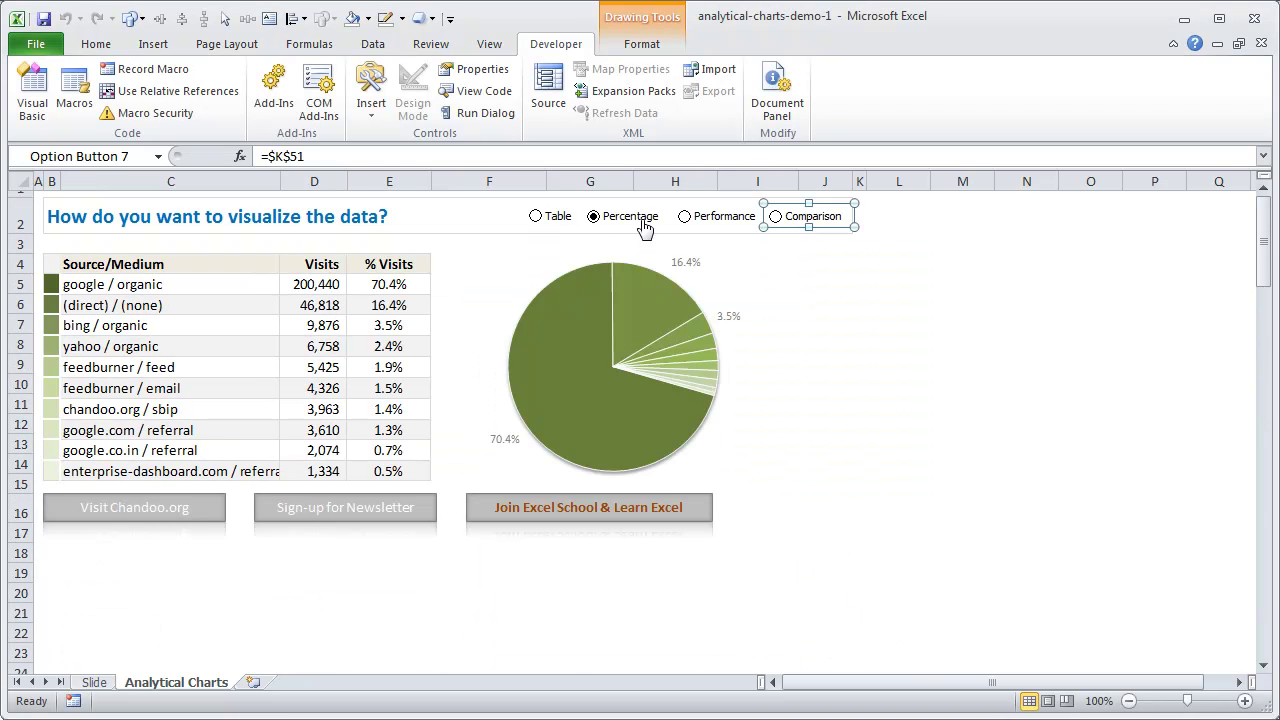
{"action": "left_click", "coordinate": [716, 225]}
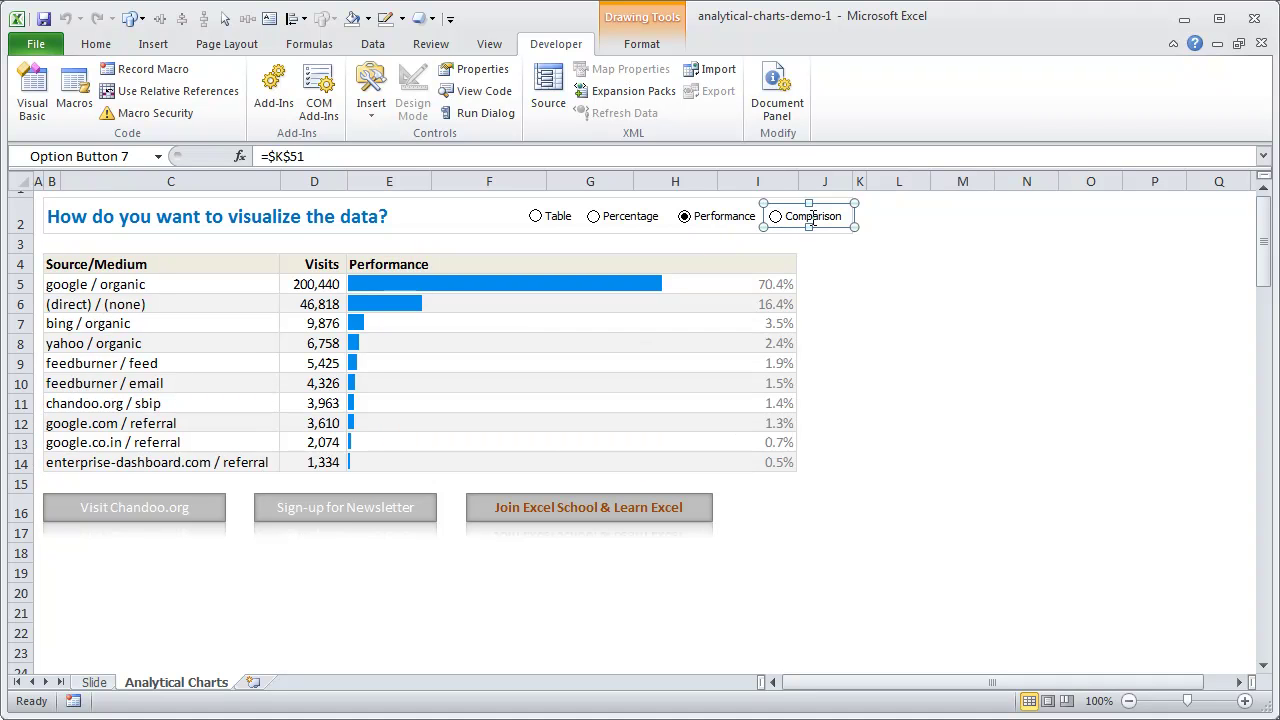
{"action": "left_click", "coordinate": [950, 258]}
{"action": "left_click", "coordinate": [793, 223]}
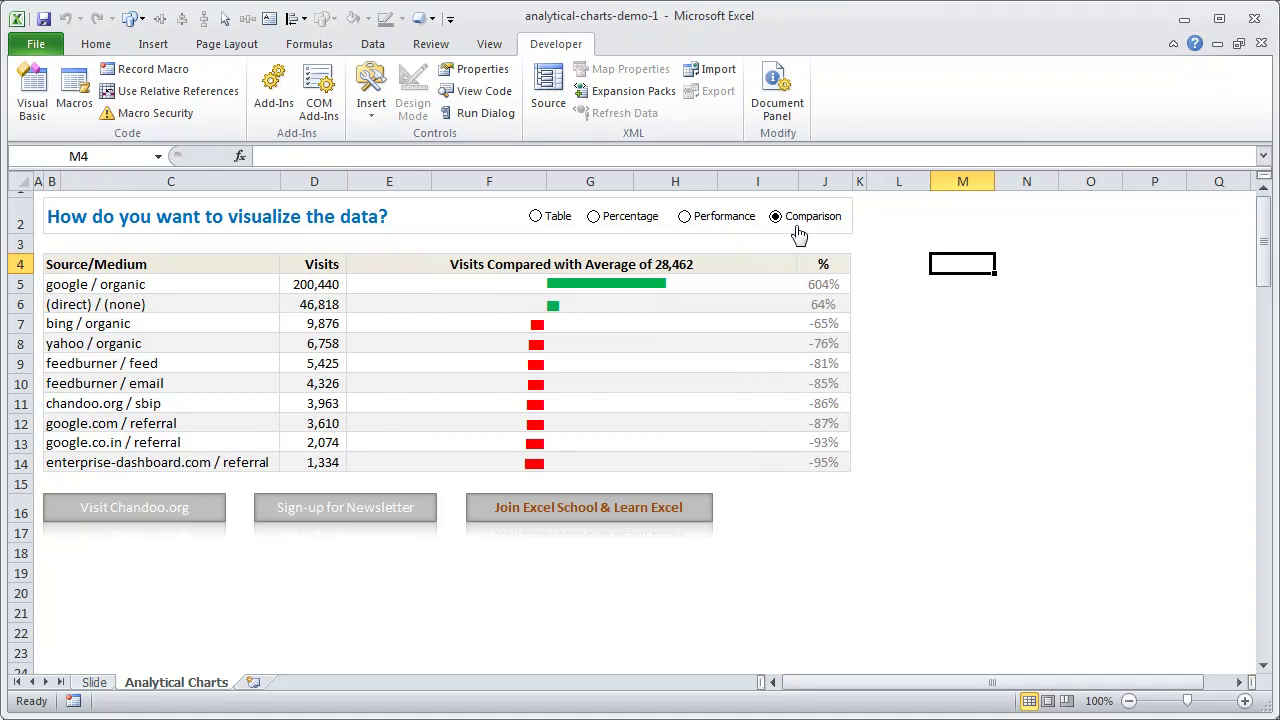
- Choose the Table view and inspect linked cell K51 again
{"action": "left_click", "coordinate": [530, 215]}
{"action": "scroll", "coordinate": [668, 410], "scroll_direction": "down", "scroll_amount": 6}
{"action": "scroll", "coordinate": [668, 410], "scroll_direction": "down", "scroll_amount": 8}
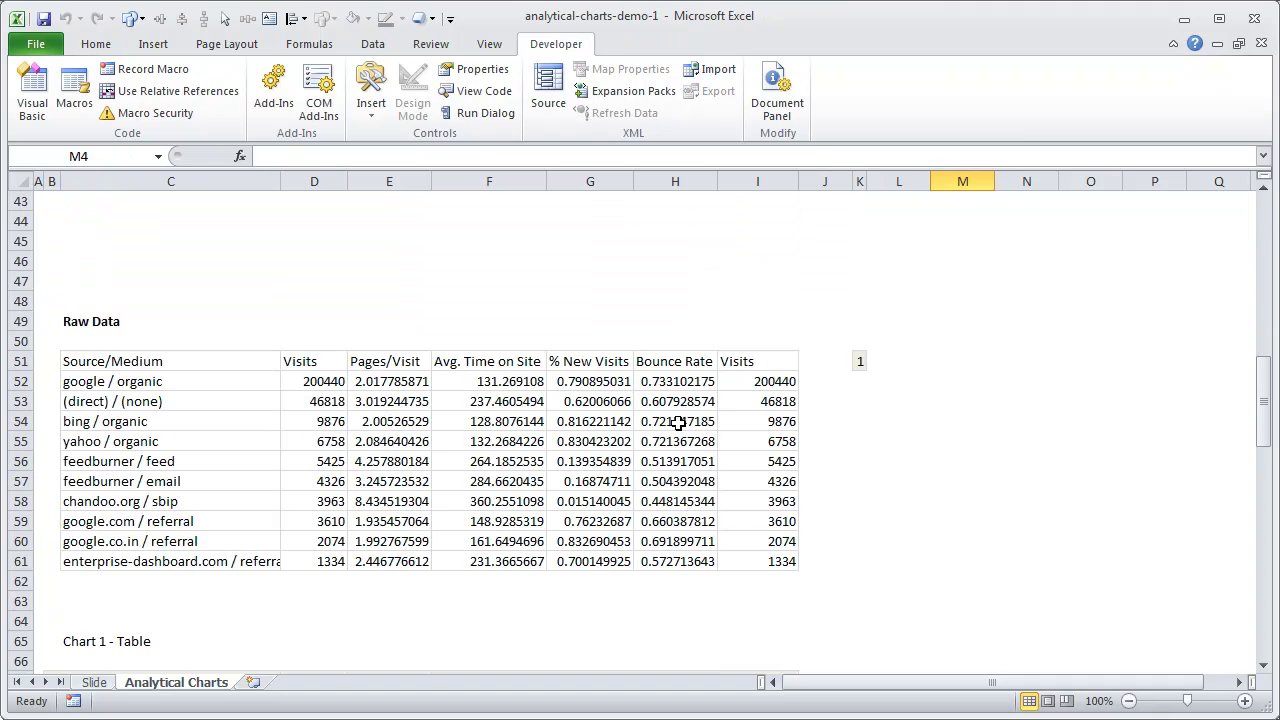
{"action": "left_click", "coordinate": [860, 361]}
{"action": "scroll", "coordinate": [862, 375], "scroll_direction": "up", "scroll_amount": 14}
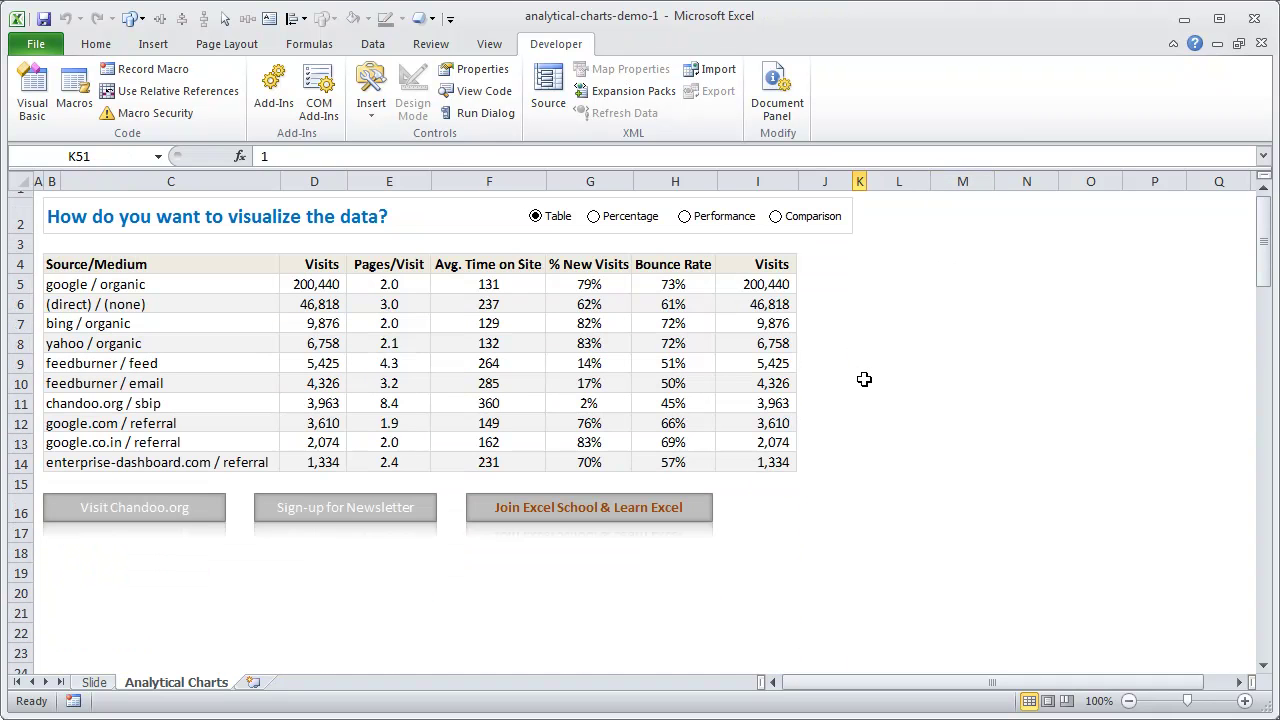
- Select the linked picture below the chart selector, examine its formula, and deselect it
{"action": "scroll", "coordinate": [345, 430], "scroll_direction": "down", "scroll_amount": 20}
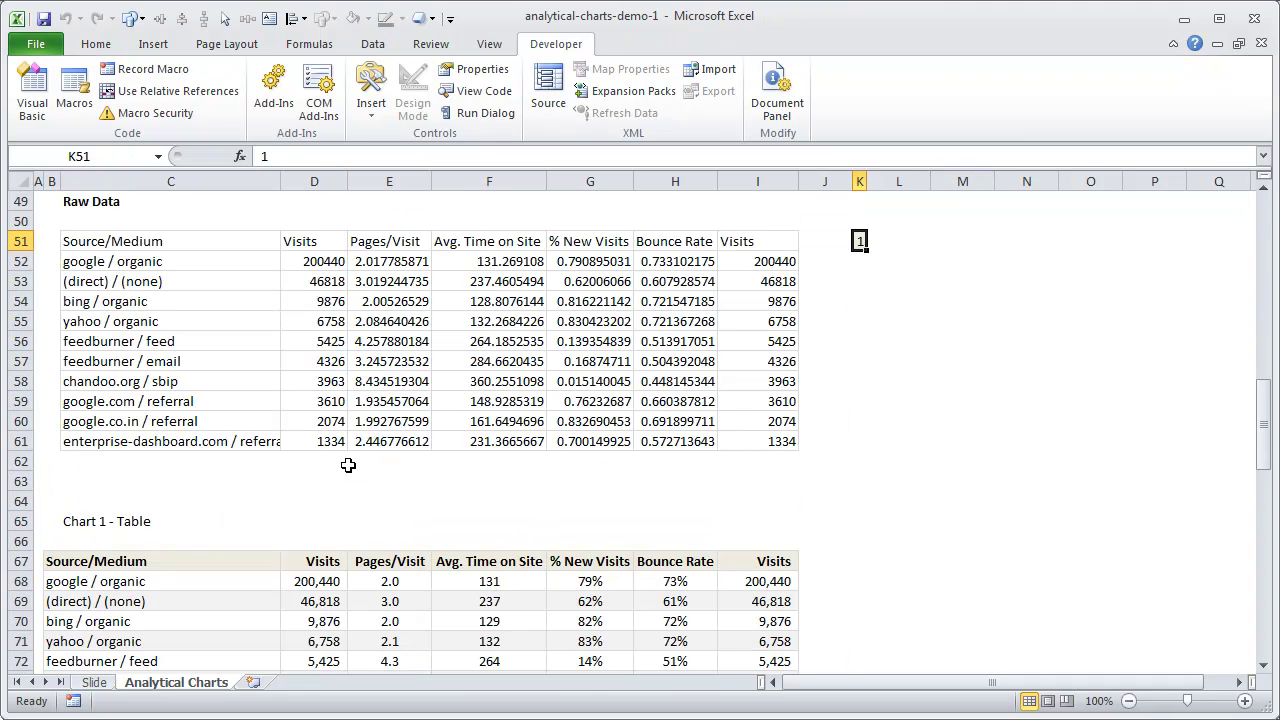
{"action": "scroll", "coordinate": [292, 459], "scroll_direction": "up", "scroll_amount": 20}
{"action": "left_click", "coordinate": [148, 292]}
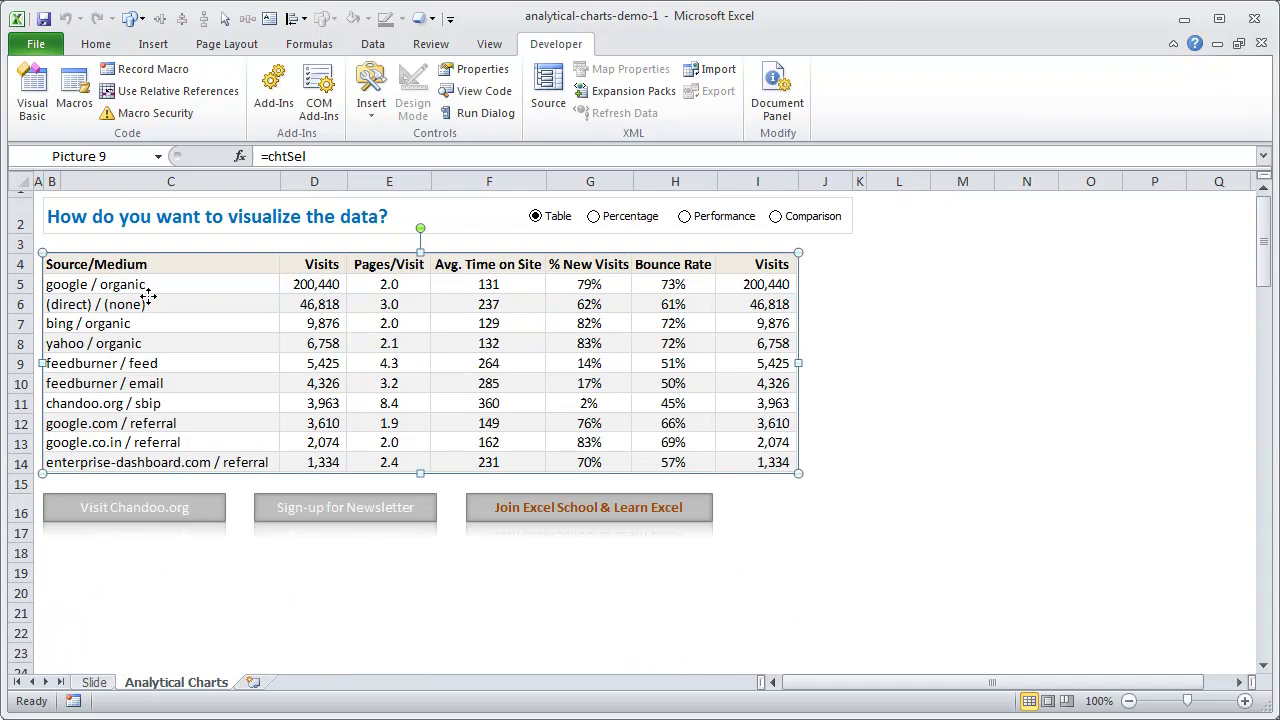
{"action": "left_click", "coordinate": [1078, 420]}
- Copy the Chart 1 - Table range B67:I77
{"action": "scroll", "coordinate": [688, 440], "scroll_direction": "down", "scroll_amount": 20}
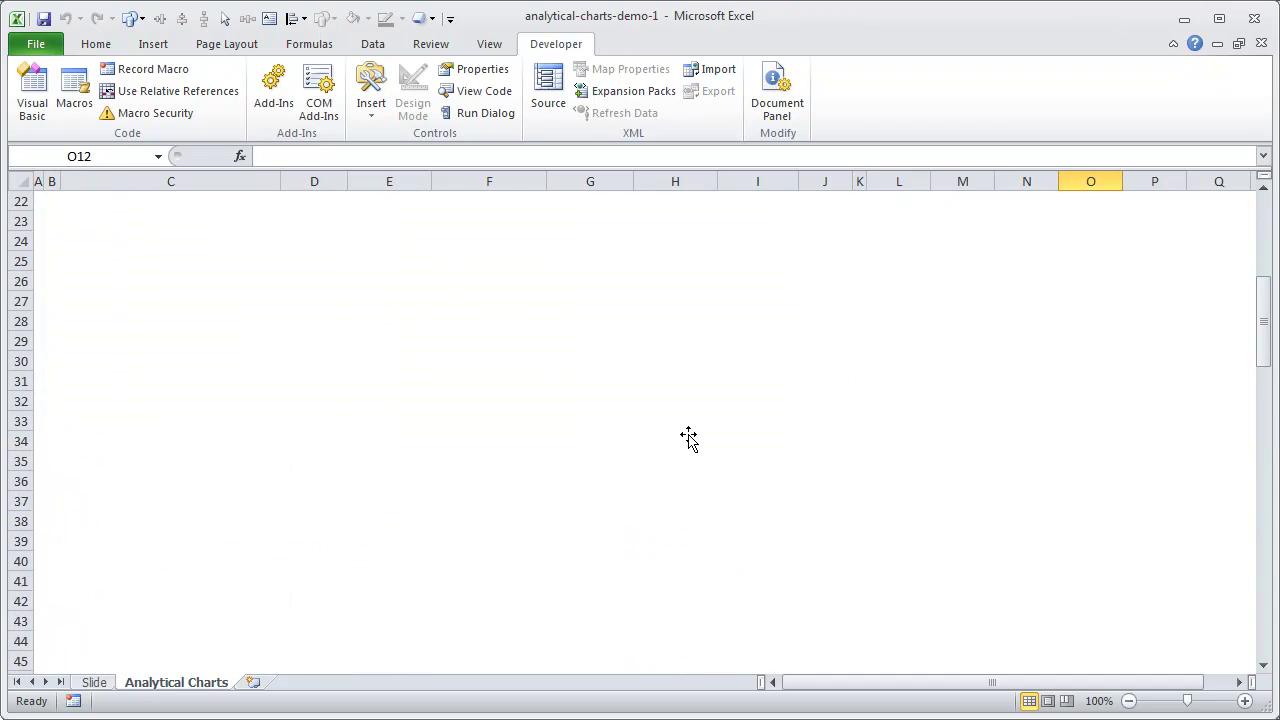
{"action": "scroll", "coordinate": [35, 298], "scroll_direction": "up", "scroll_amount": 3}
{"action": "left_click_drag", "start_coordinate": [46, 322], "coordinate": [765, 535]}
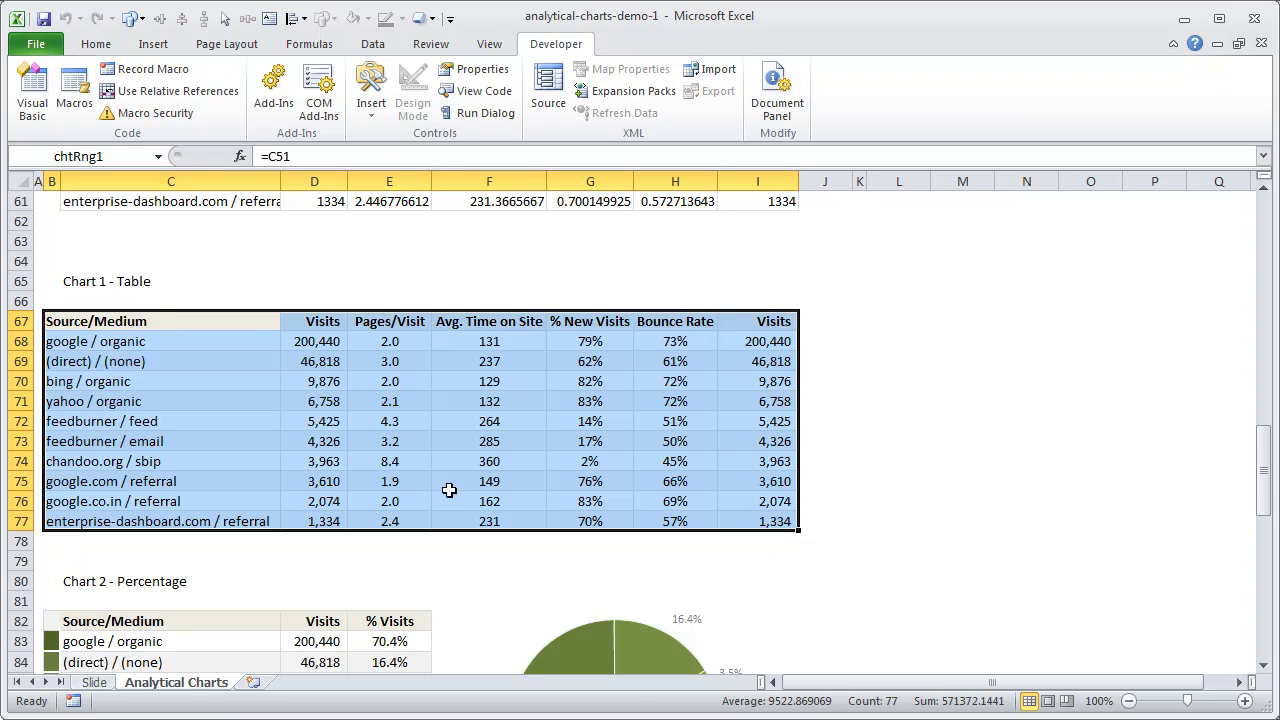
{"action": "key", "text": "ctrl+c"}
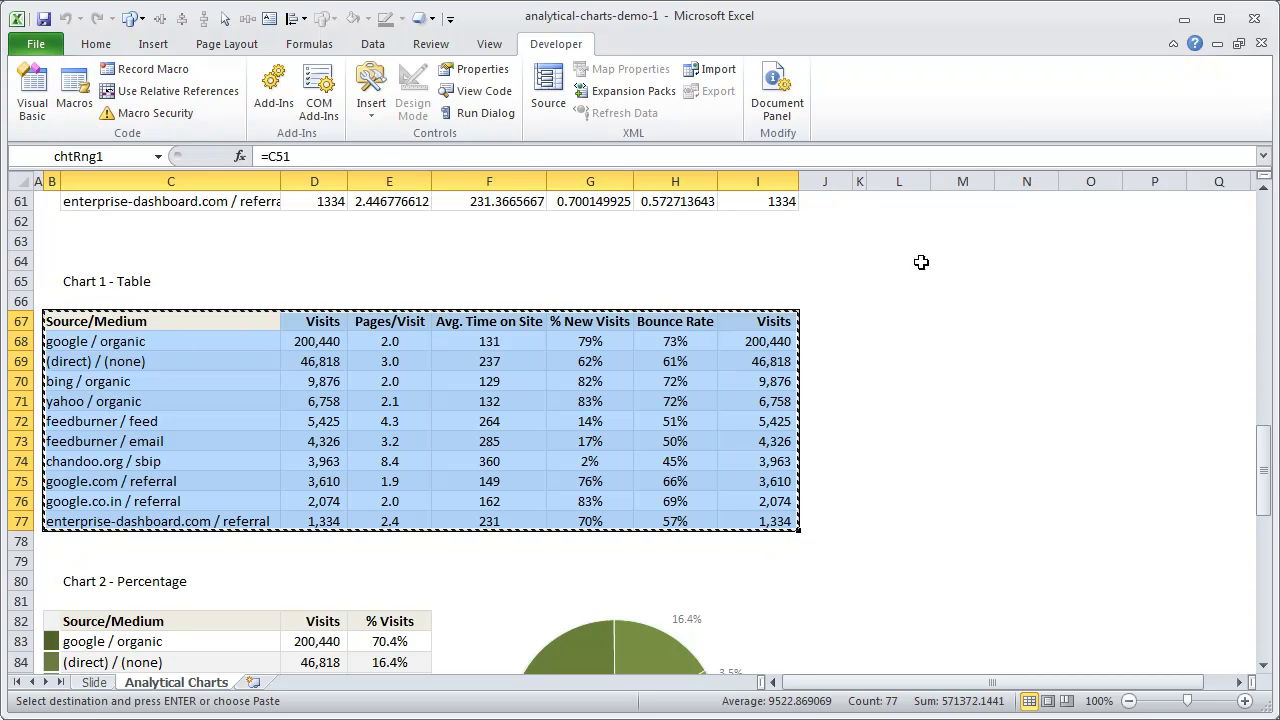
- Paste the copied table range as a linked picture at cell L12
{"action": "scroll", "coordinate": [912, 296], "scroll_direction": "up", "scroll_amount": 18}
{"action": "left_click", "coordinate": [912, 296]}
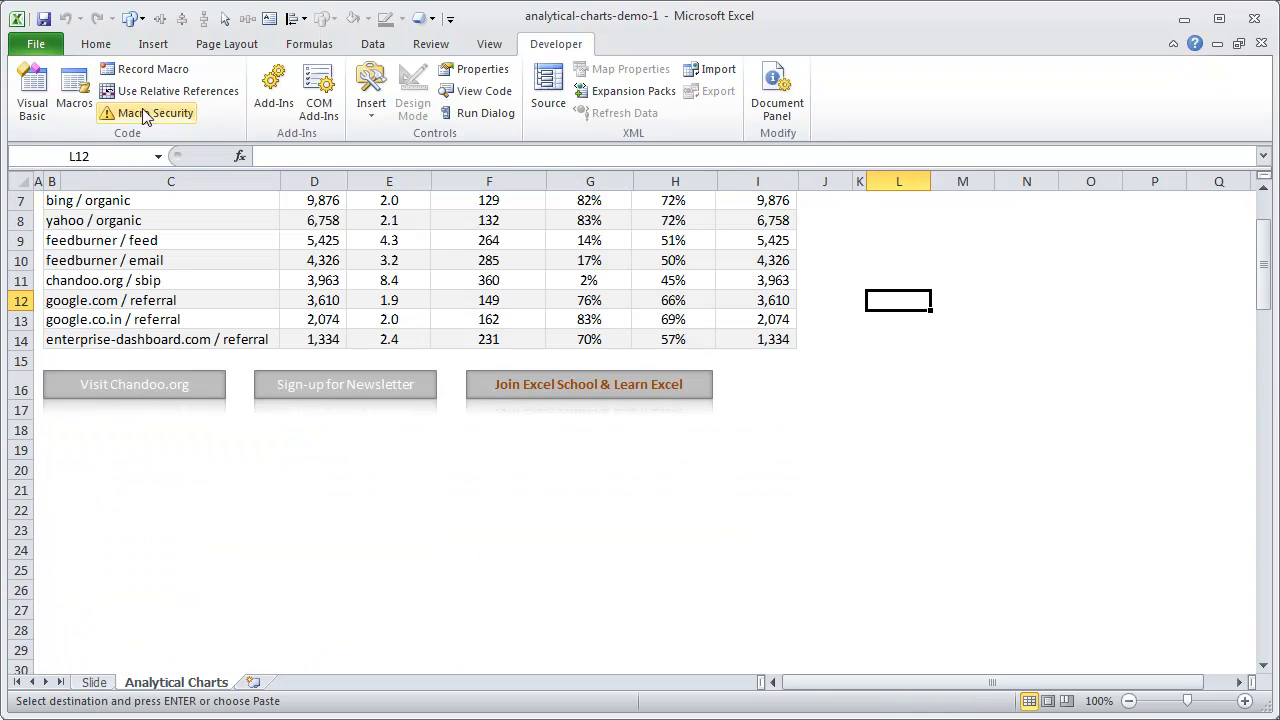
{"action": "left_click", "coordinate": [95, 44]}
{"action": "left_click", "coordinate": [32, 112]}
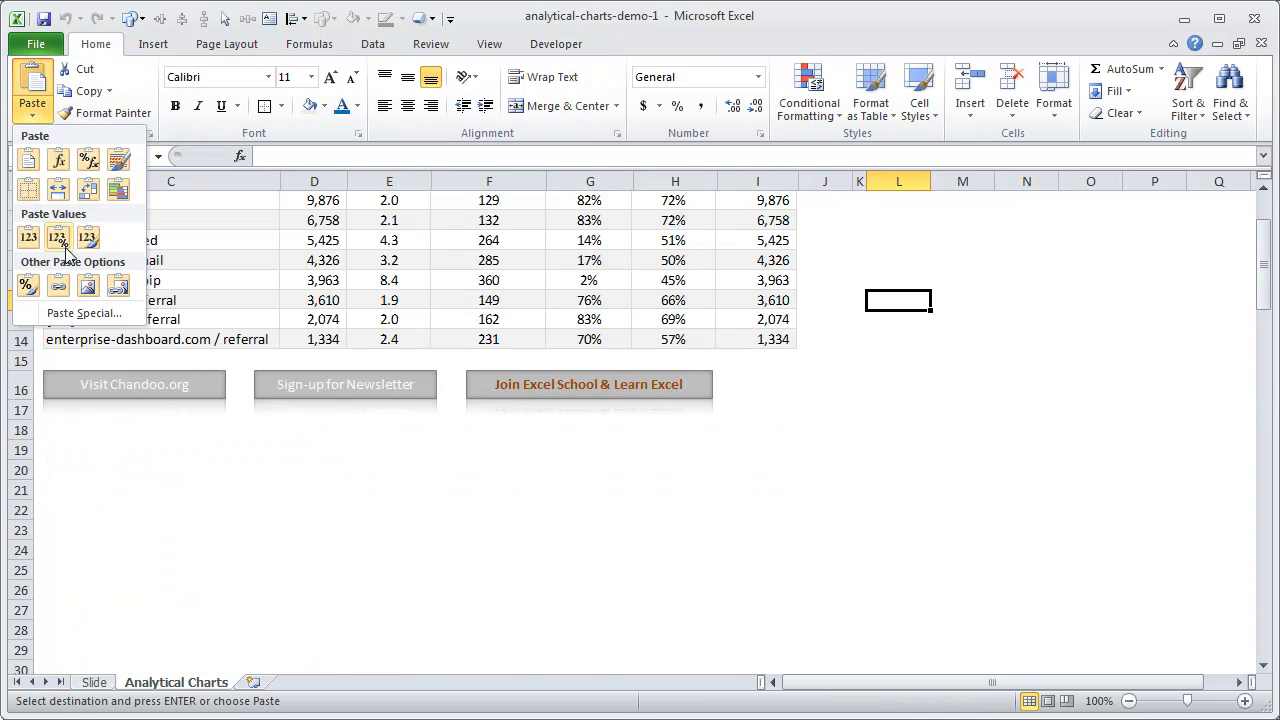
{"action": "left_click", "coordinate": [123, 296]}
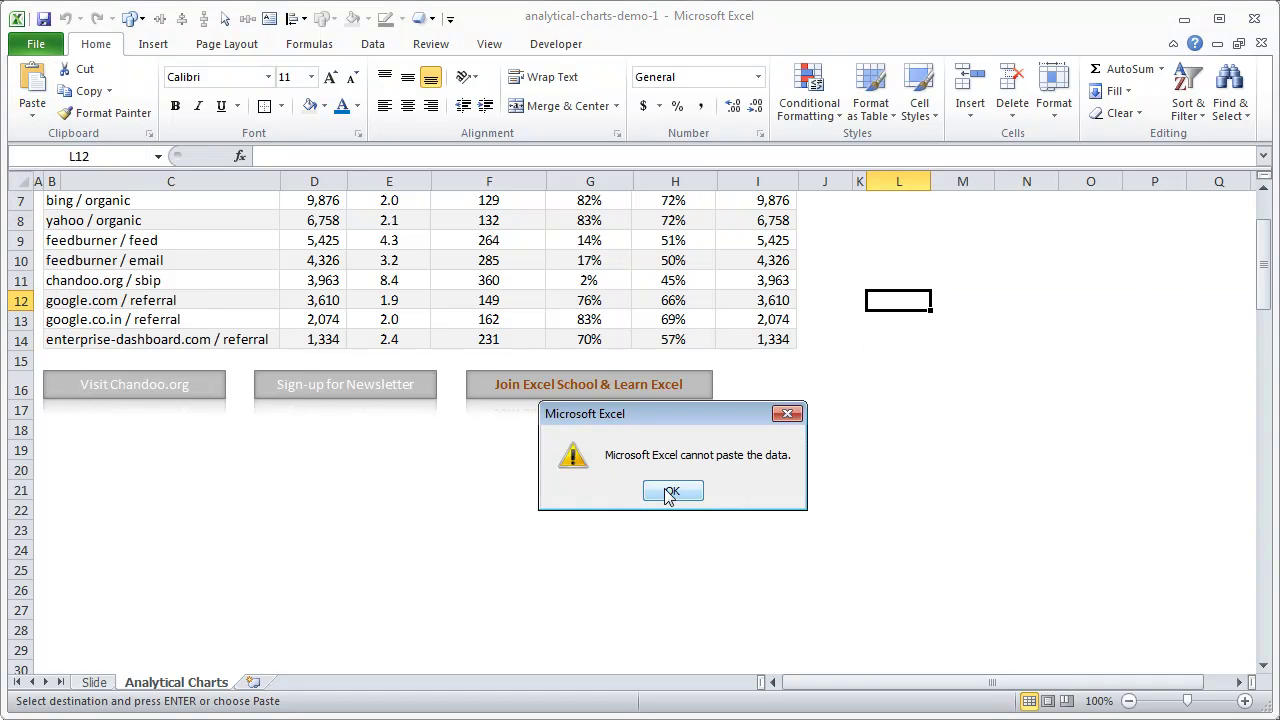
{"action": "left_click", "coordinate": [669, 494]}
{"action": "left_click", "coordinate": [32, 110]}
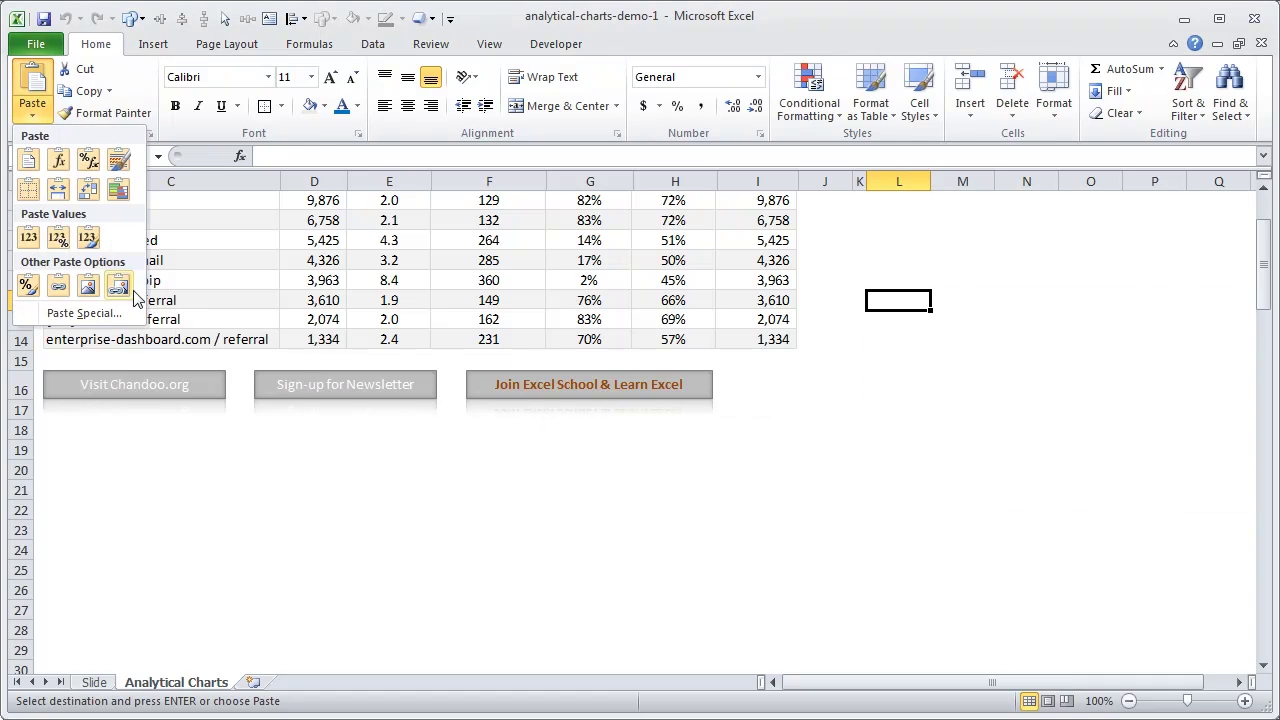
{"action": "left_click", "coordinate": [118, 287]}
- Move the new linked picture below the row of link buttons and keep it selected to inspect its formula
{"action": "left_click_drag", "start_coordinate": [975, 442], "coordinate": [284, 582]}
{"action": "left_click", "coordinate": [975, 424]}
{"action": "left_click", "coordinate": [690, 516]}
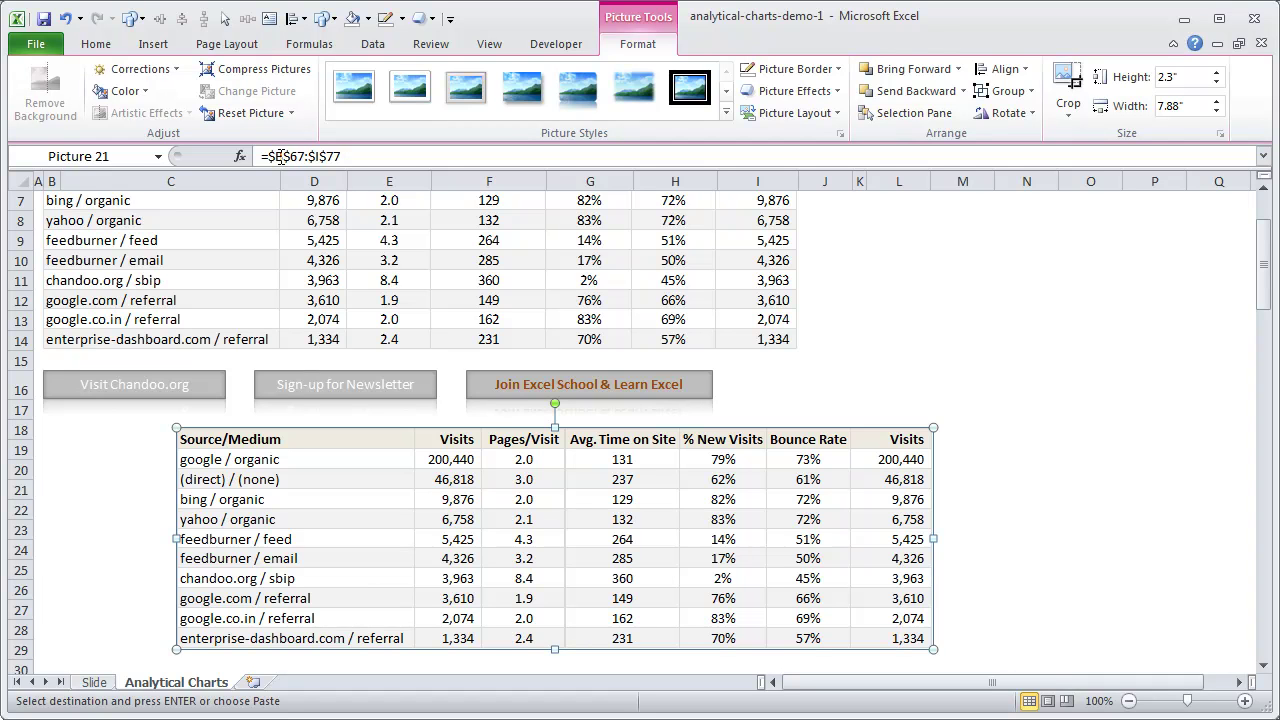
- Compare the linked picture's reference with the corner cells of the Chart 1 - Table range
{"action": "scroll", "coordinate": [908, 471], "scroll_direction": "down", "scroll_amount": 20}
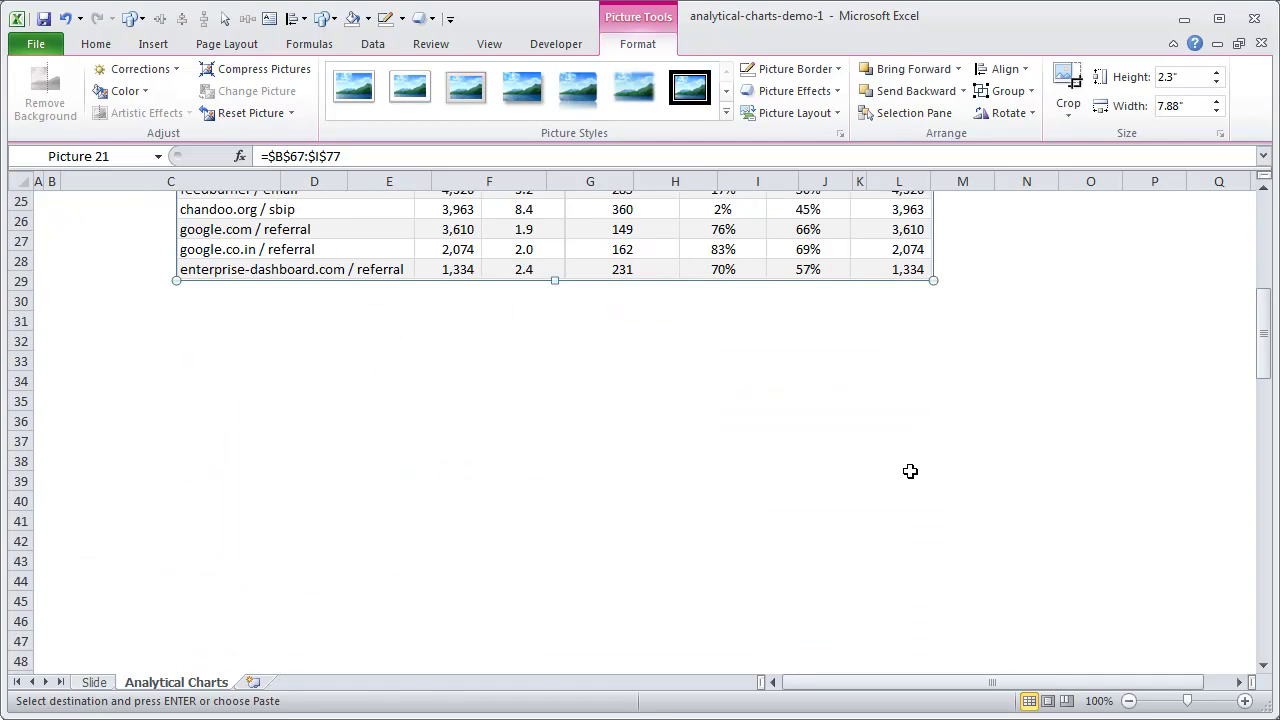
{"action": "scroll", "coordinate": [64, 206], "scroll_direction": "up", "scroll_amount": 1}
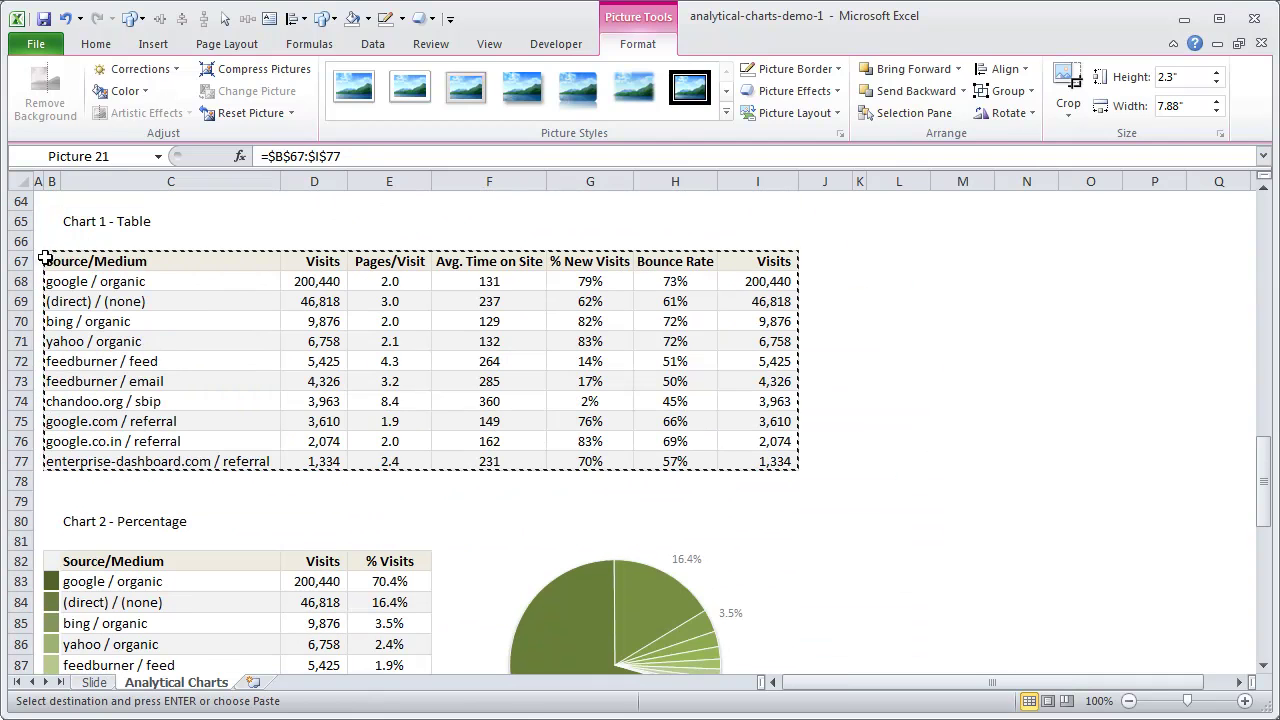
{"action": "left_click", "coordinate": [47, 259]}
{"action": "left_click", "coordinate": [785, 461]}
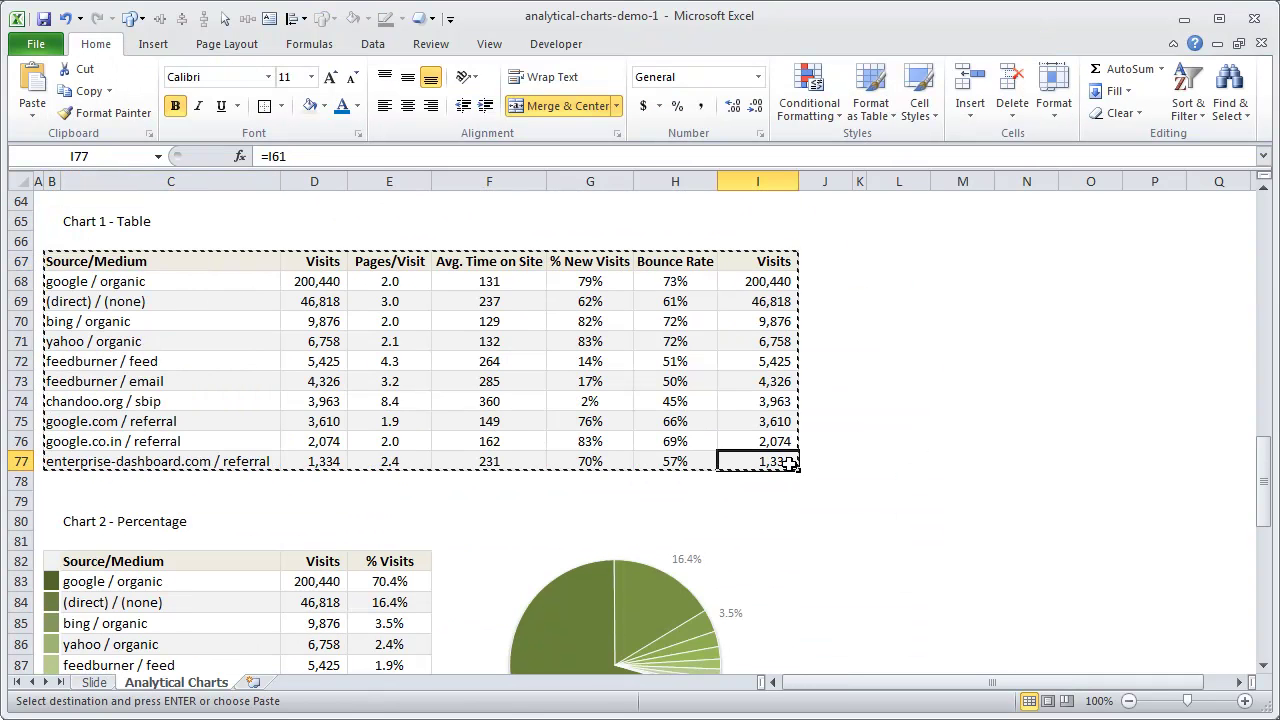
- Extend the new linked picture's source range down to row 79, using =$B$67:$I$79
{"action": "scroll", "coordinate": [885, 339], "scroll_direction": "up", "scroll_amount": 18}
{"action": "left_click", "coordinate": [674, 488]}
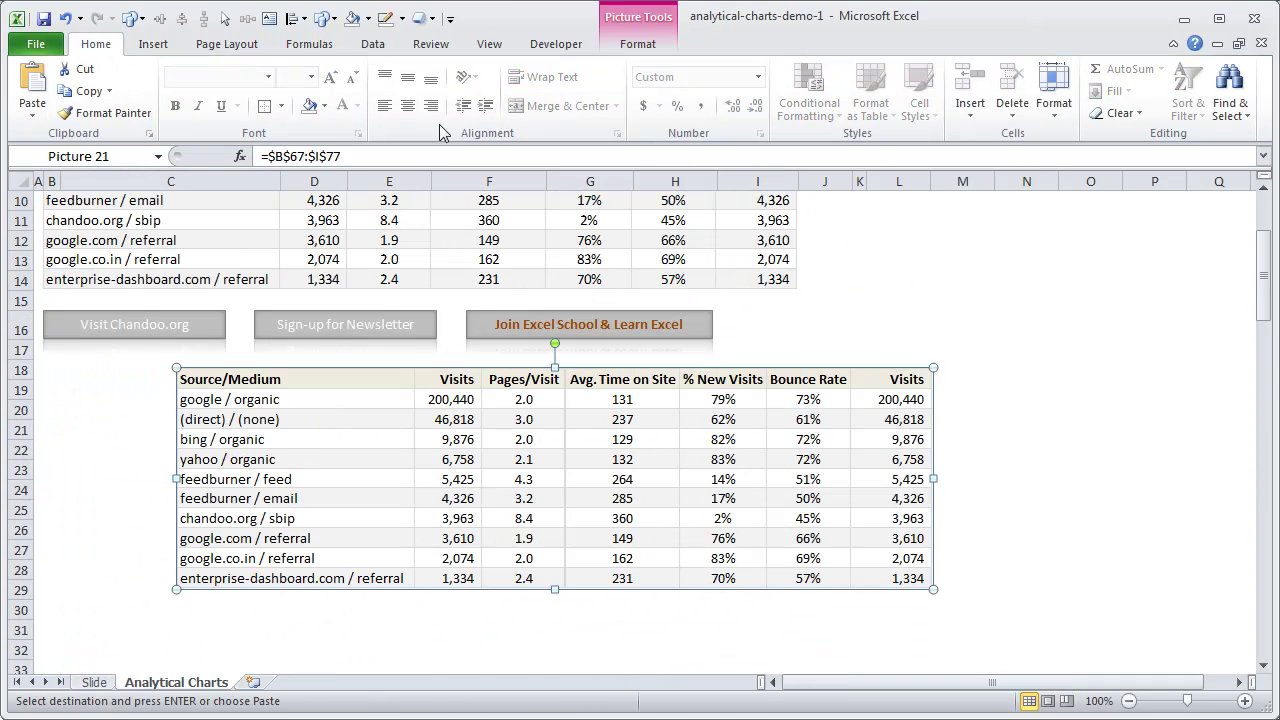
{"action": "left_click", "coordinate": [470, 156]}
{"action": "key", "text": "BackSpace"}
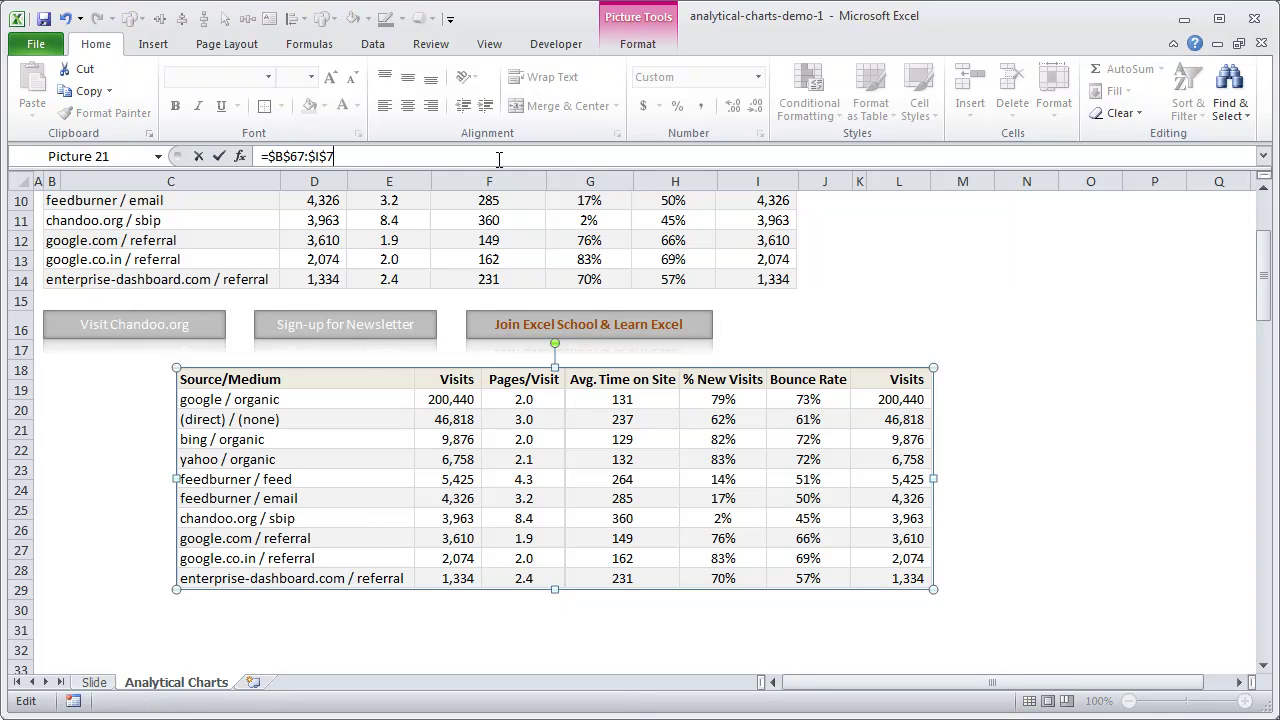
{"action": "key", "text": "Return"}
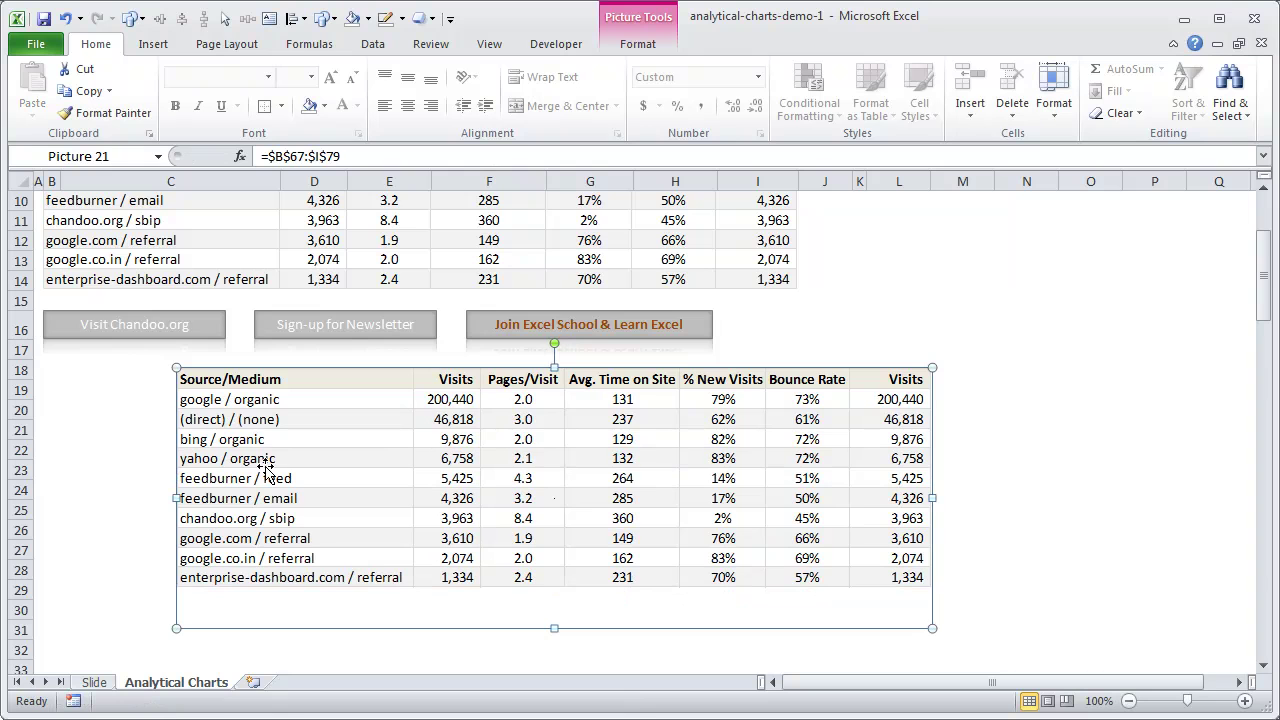
- Widen the linked picture's source range to column M, using =$B$67:$M$79
{"action": "left_click", "coordinate": [320, 157]}
{"action": "double_click", "coordinate": [315, 158]}
{"action": "type", "text": "M"}
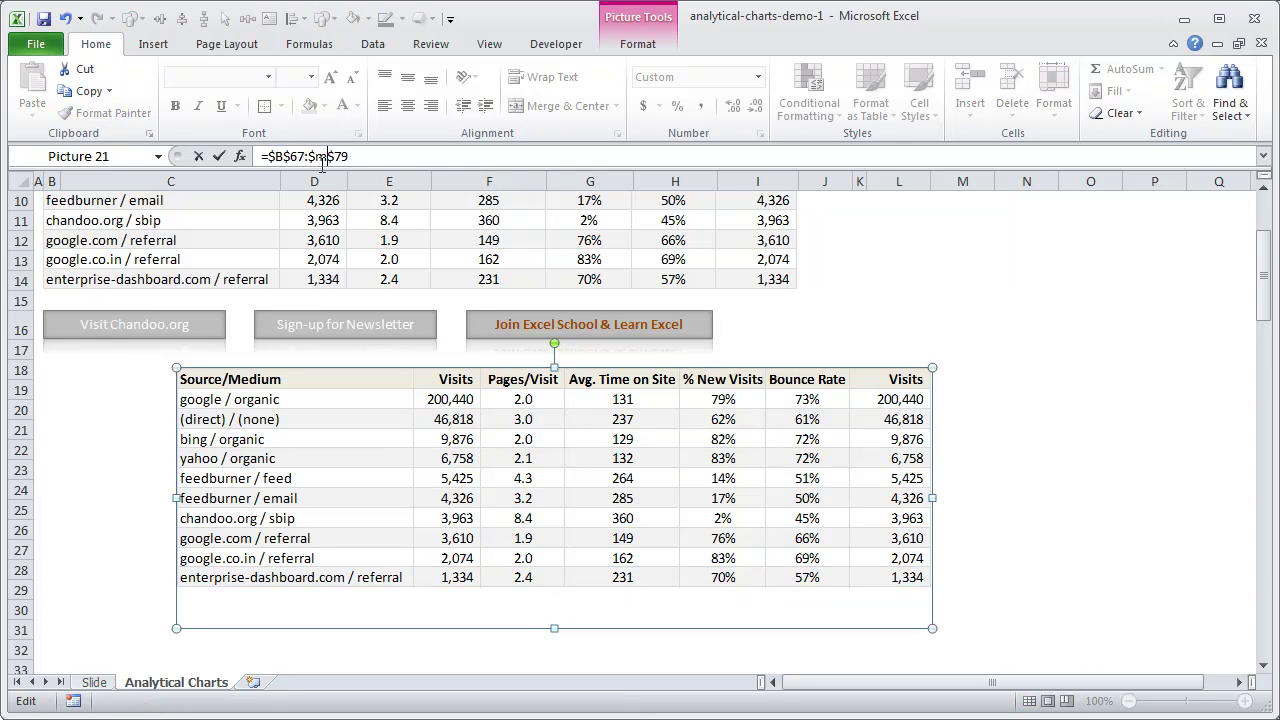
{"action": "key", "text": "Return"}
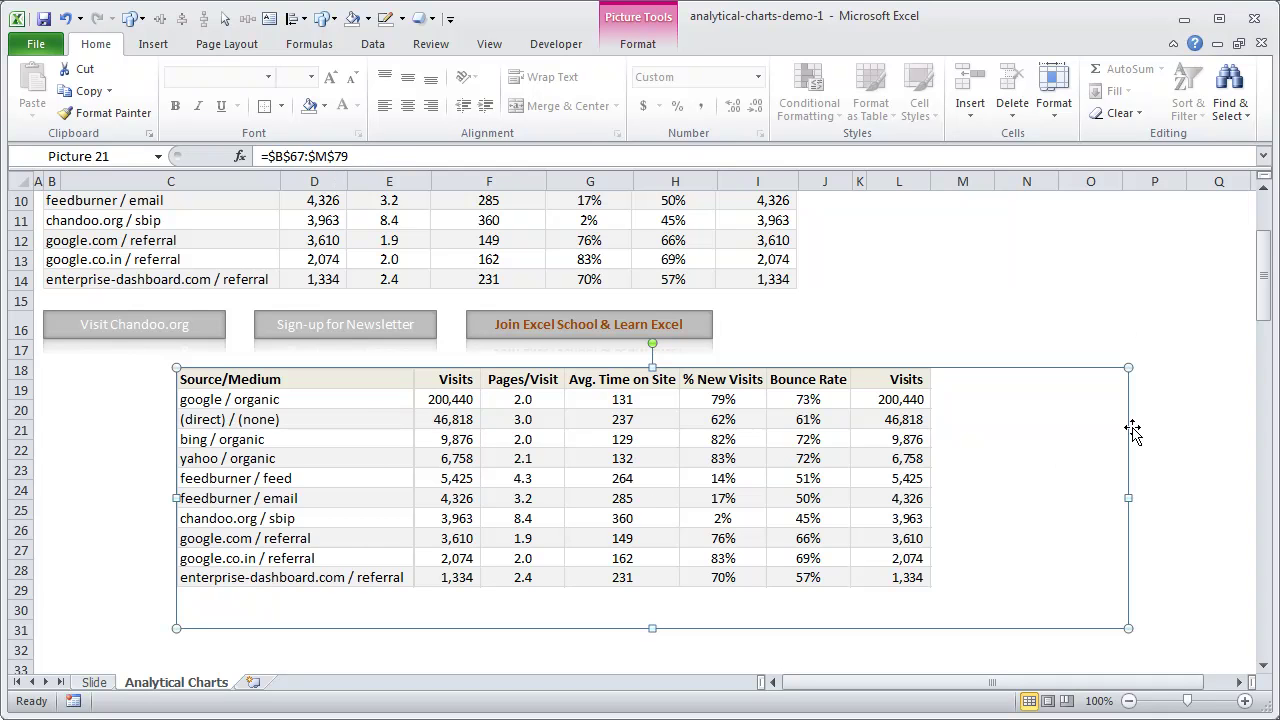
- Highlight the linked picture's formula, leave it without changes, and look over the chart area again
{"action": "left_click_drag", "start_coordinate": [389, 157], "coordinate": [97, 150]}
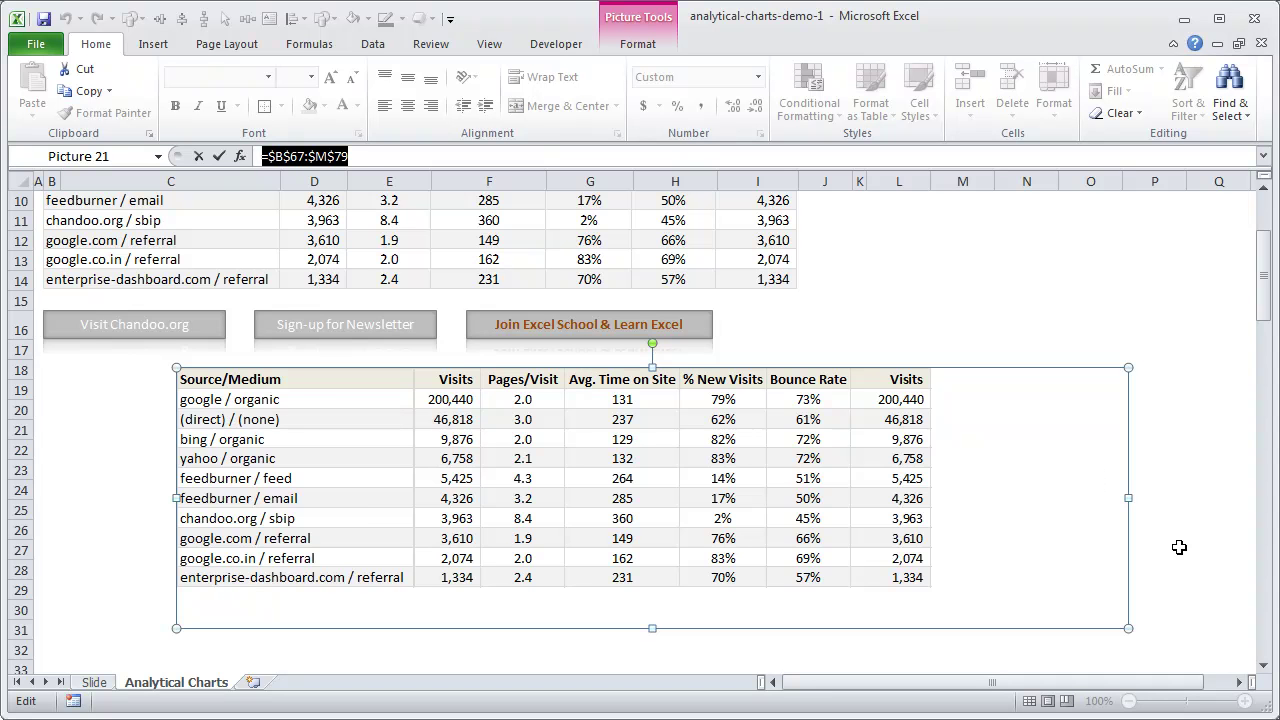
{"action": "left_click", "coordinate": [948, 284]}
{"action": "key", "text": "Escape"}
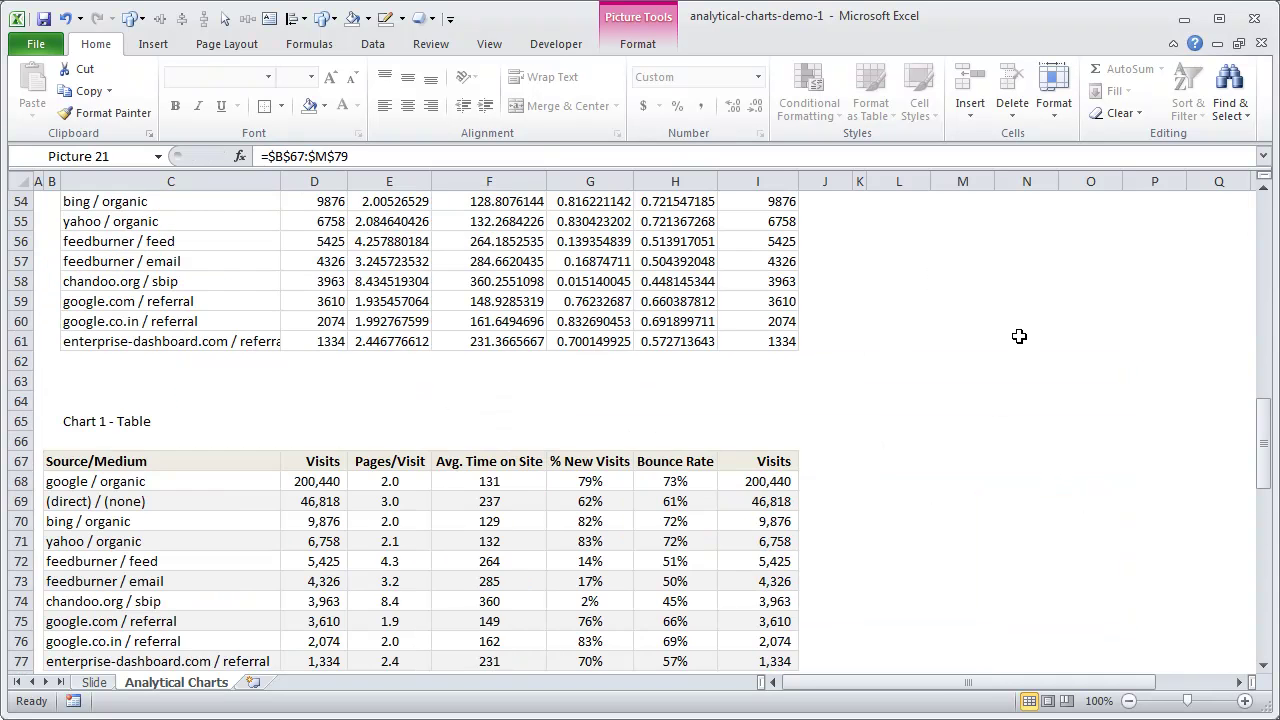
{"action": "scroll", "coordinate": [937, 337], "scroll_direction": "up", "scroll_amount": 20}
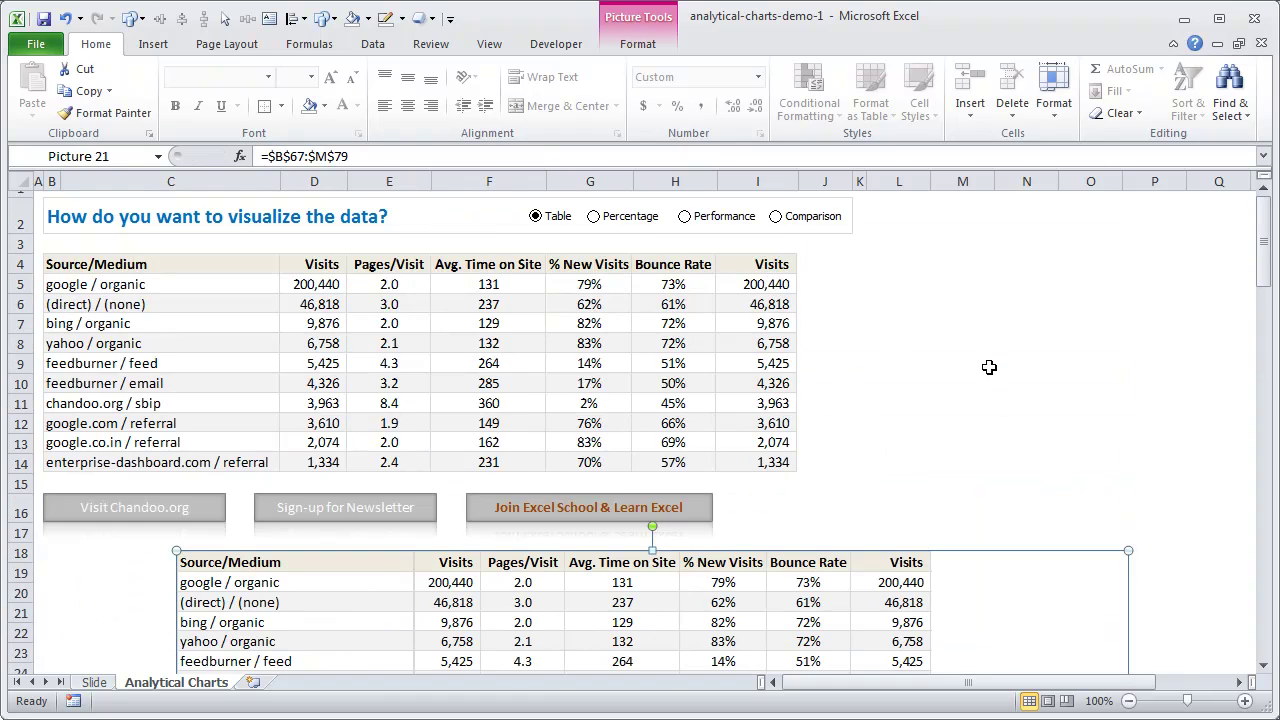
{"action": "scroll", "coordinate": [988, 366], "scroll_direction": "down", "scroll_amount": 8}
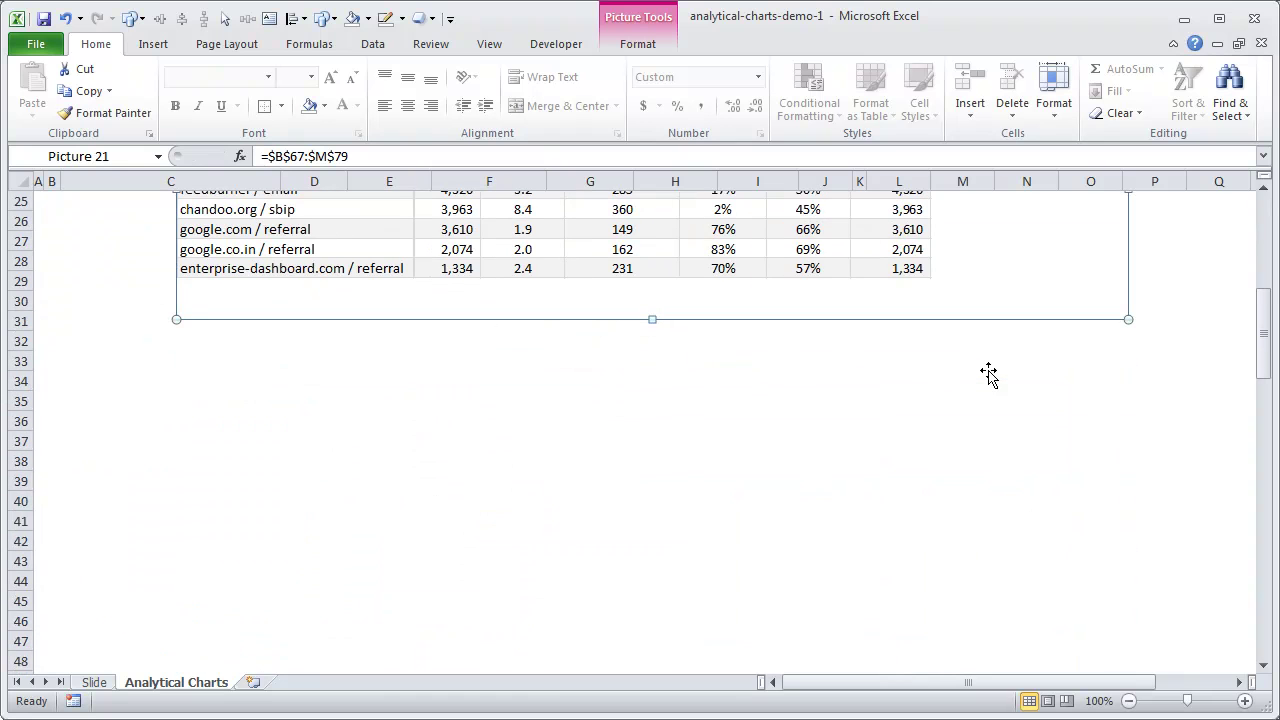
- Examine the chtSel definition in the Name Manager alongside selector cell K51, then close the manager without changes
{"action": "left_click", "coordinate": [308, 46]}
{"action": "left_click", "coordinate": [552, 108]}
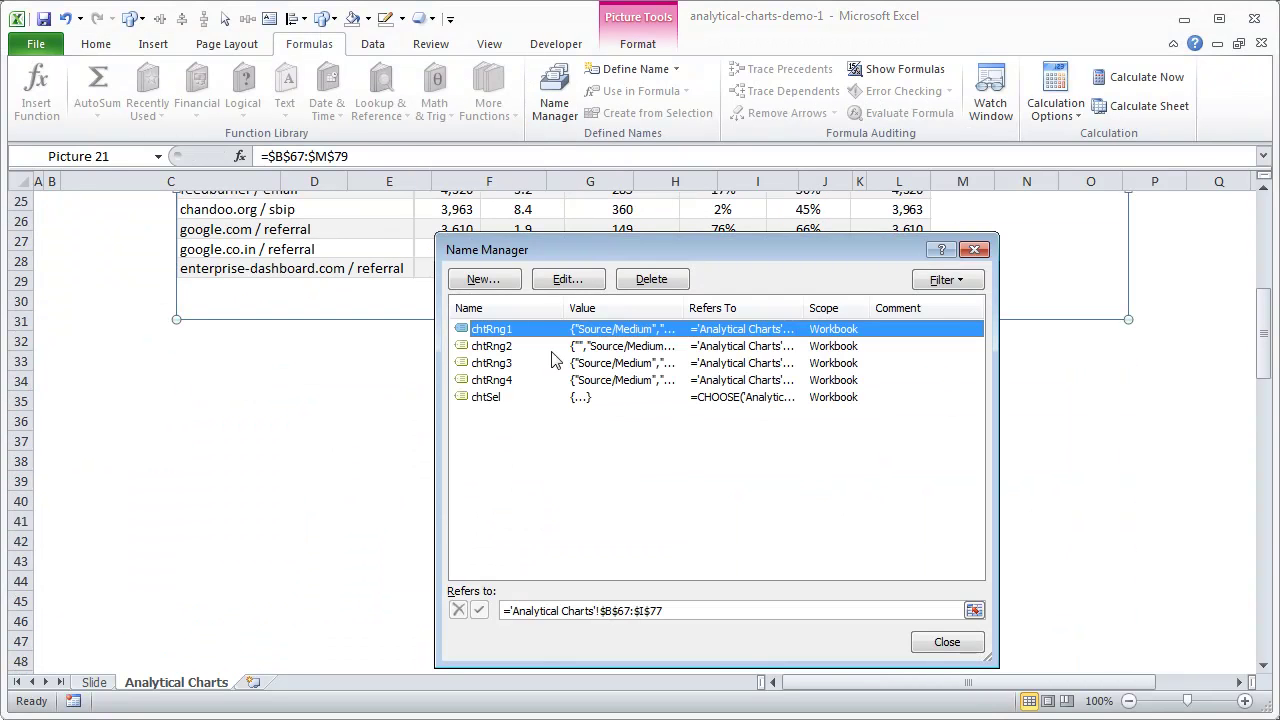
{"action": "left_click", "coordinate": [486, 400]}
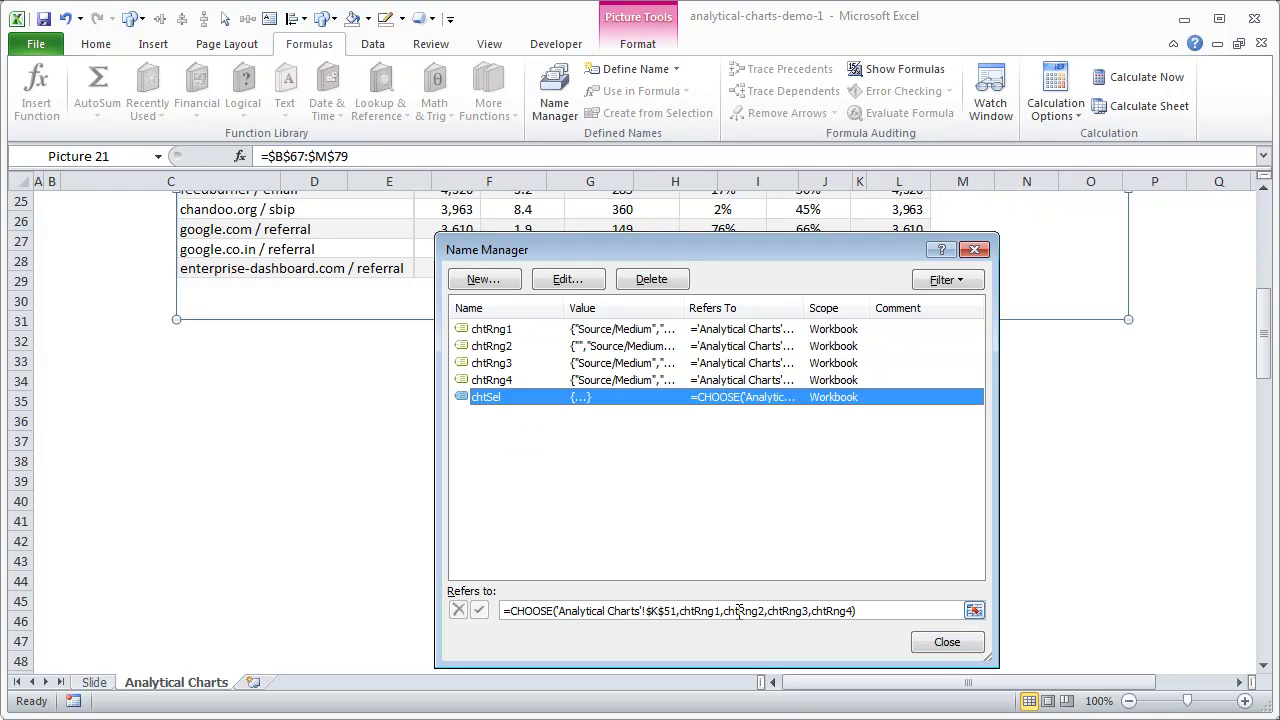
{"action": "left_click", "coordinate": [648, 610]}
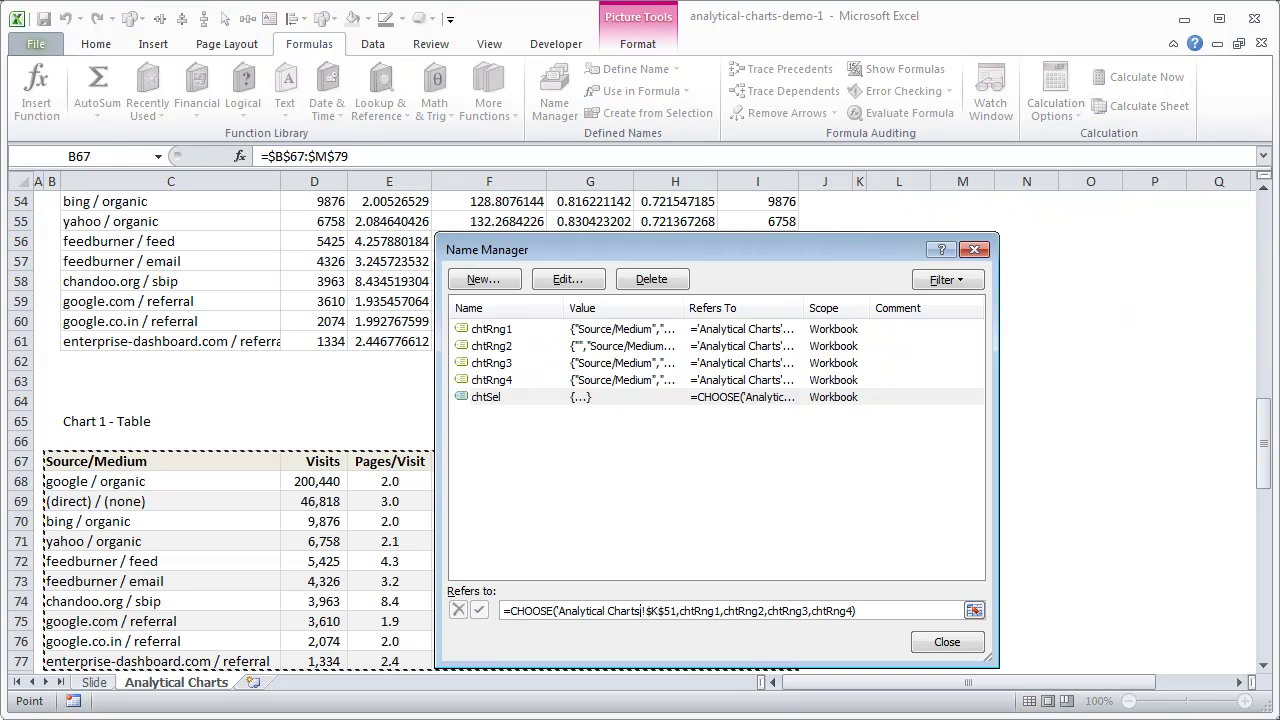
{"action": "left_click_drag", "start_coordinate": [1268, 412], "coordinate": [1272, 330]}
{"action": "left_click_drag", "start_coordinate": [706, 250], "coordinate": [442, 123]}
{"action": "scroll", "coordinate": [877, 464], "scroll_direction": "down", "scroll_amount": 3}
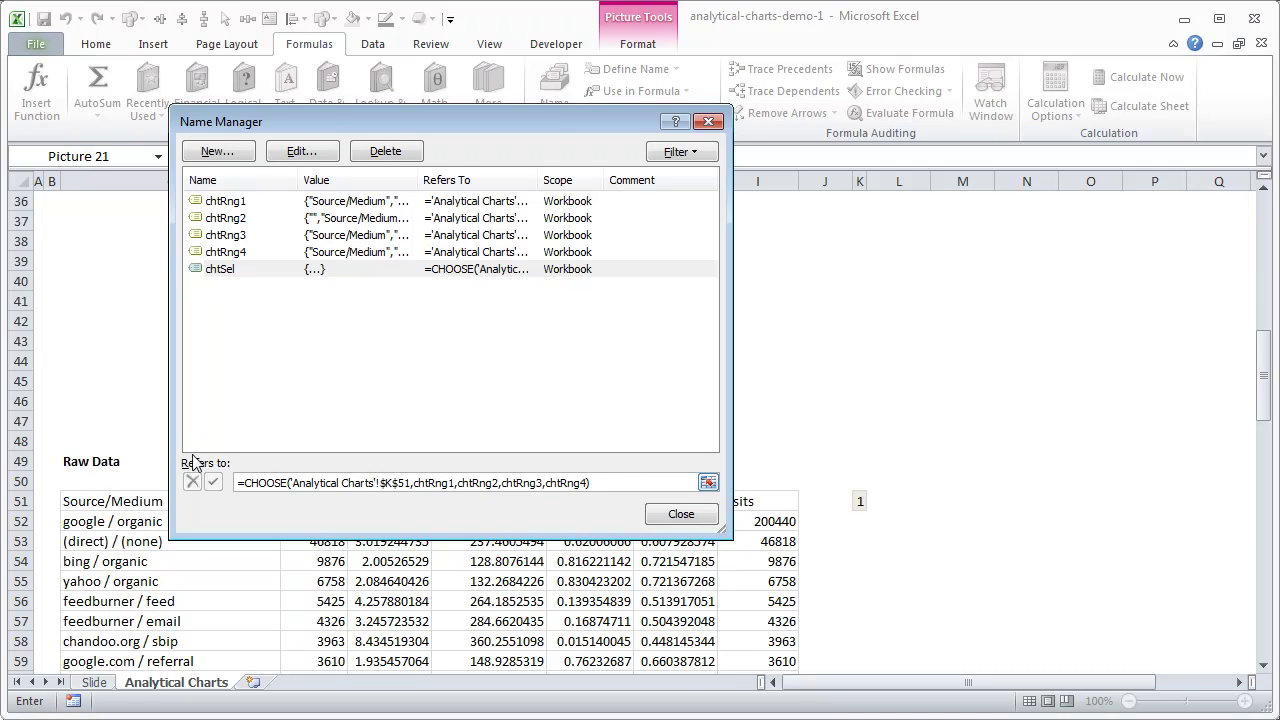
{"action": "left_click", "coordinate": [668, 512]}
- Set the new linked picture's formula to =chtSel
{"action": "scroll", "coordinate": [848, 412], "scroll_direction": "up", "scroll_amount": 10}
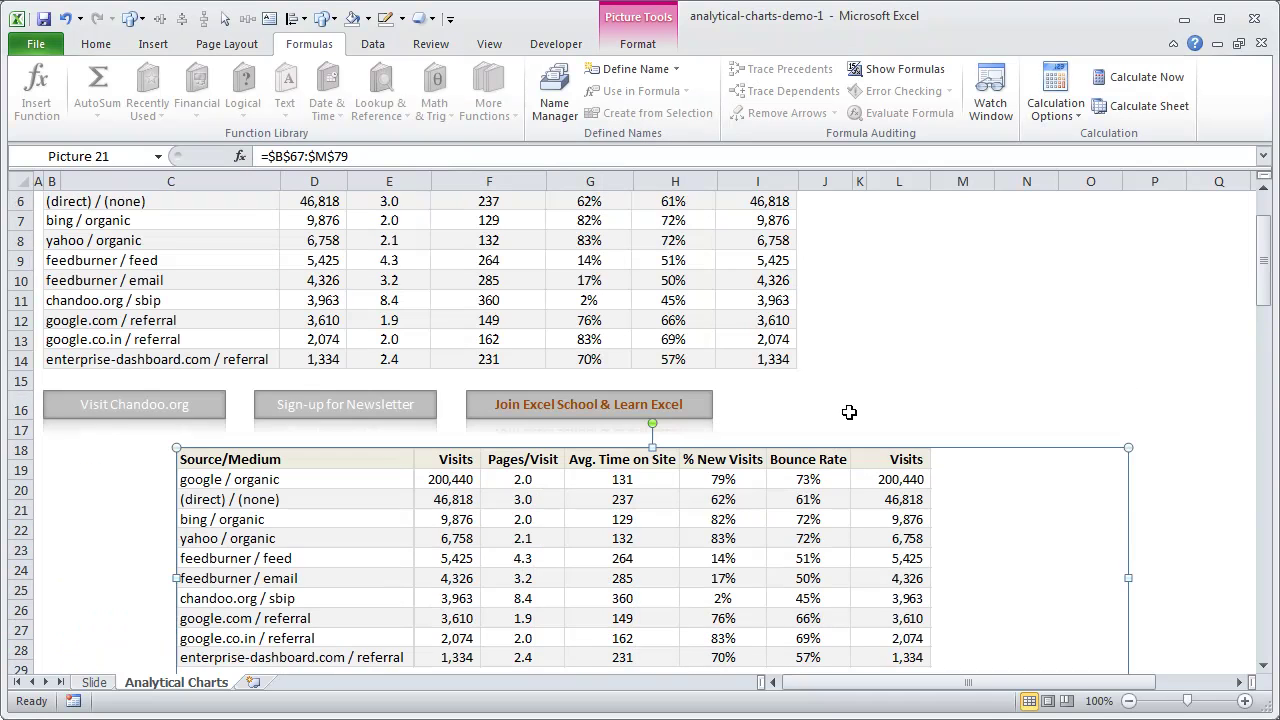
{"action": "left_click_drag", "start_coordinate": [351, 158], "coordinate": [268, 158]}
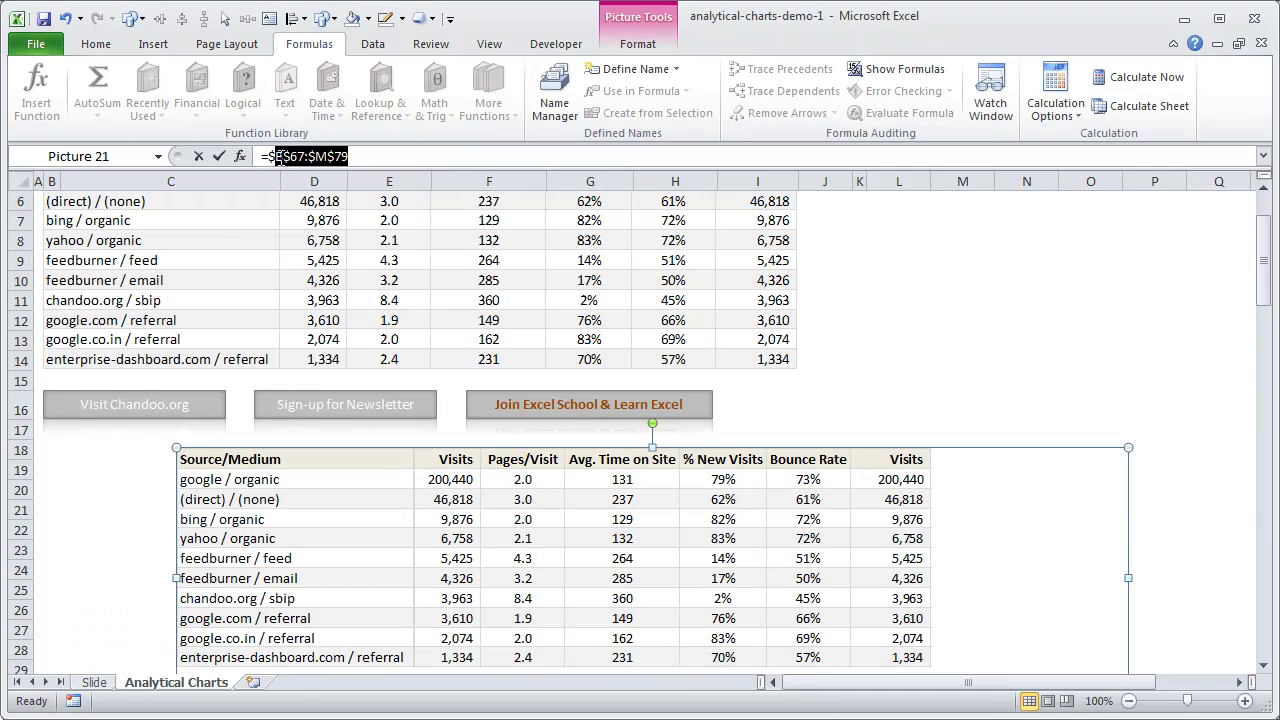
{"action": "type", "text": "chtSel"}
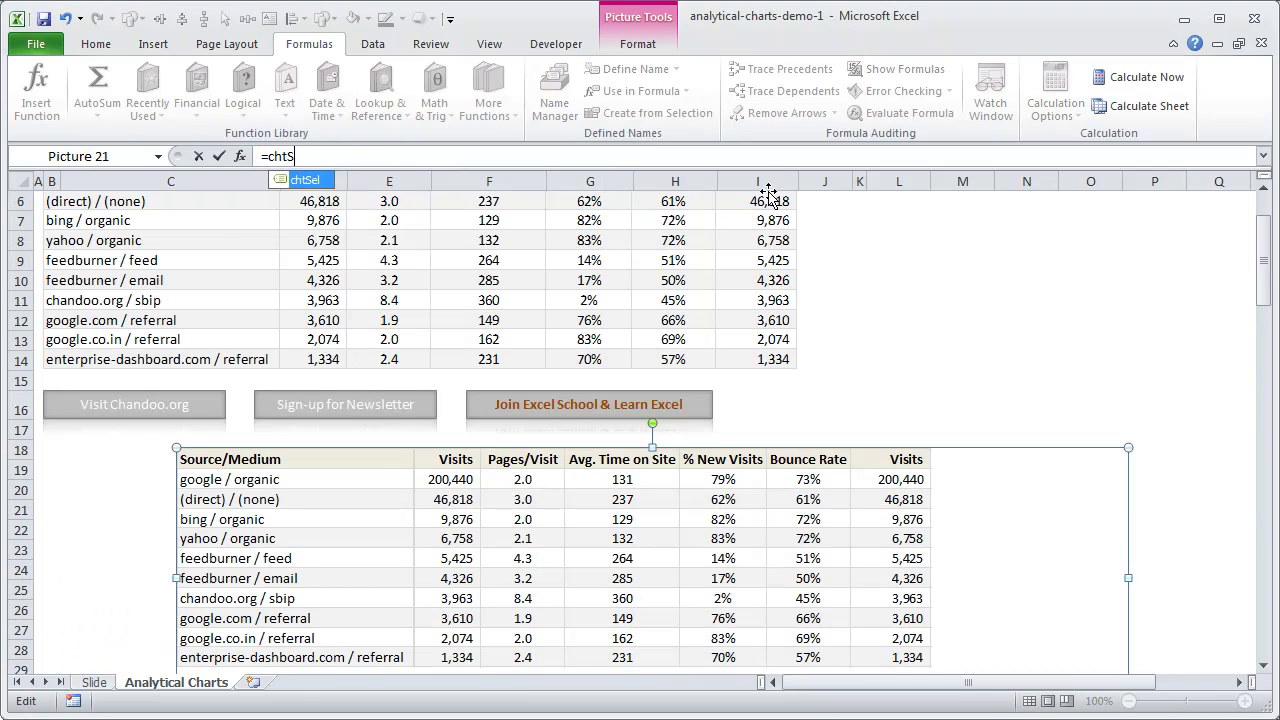
{"action": "key", "text": "Return"}
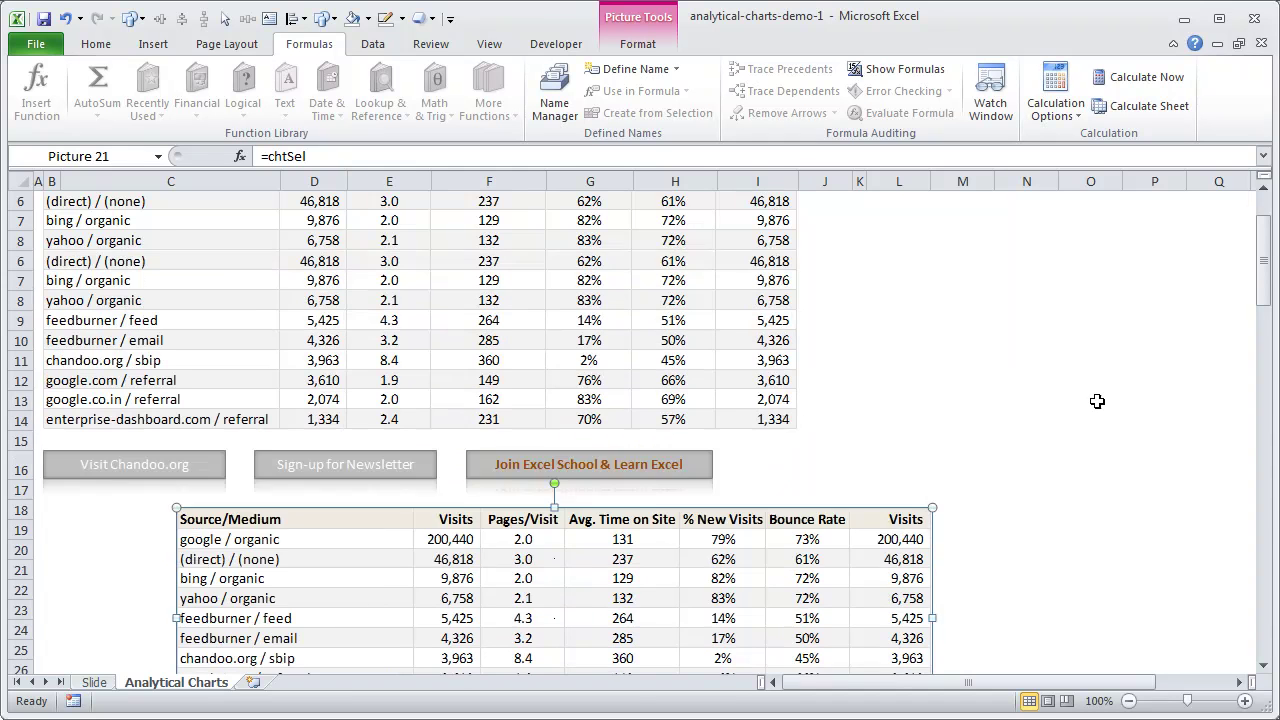
- Switch the chart selector through the Percentage, Performance and Comparison views to test both linked pictures
{"action": "scroll", "coordinate": [1100, 402], "scroll_direction": "up", "scroll_amount": 2}
{"action": "left_click", "coordinate": [630, 224]}
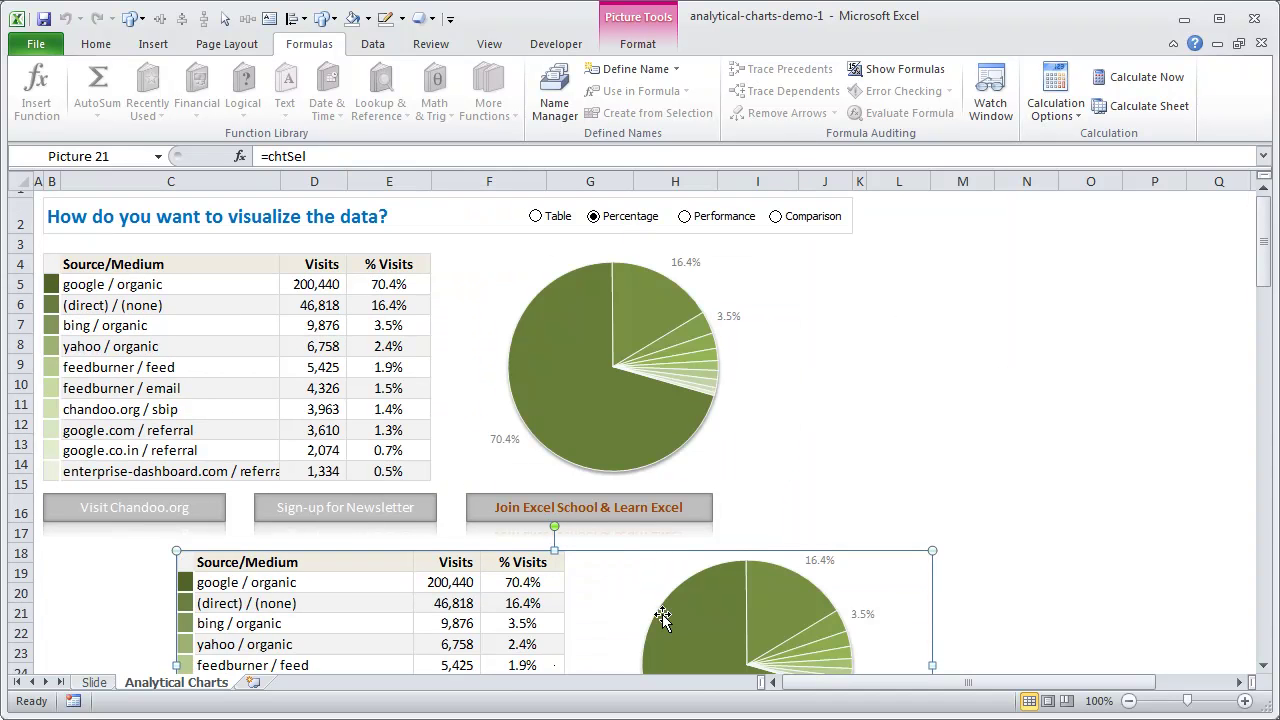
{"action": "left_click", "coordinate": [728, 218]}
{"action": "left_click", "coordinate": [790, 217]}
- Delete the duplicate linked picture below the link buttons, keeping the original picture in place
{"action": "left_click", "coordinate": [1146, 575]}
{"action": "left_click", "coordinate": [934, 603]}
{"action": "key", "text": "Delete"}
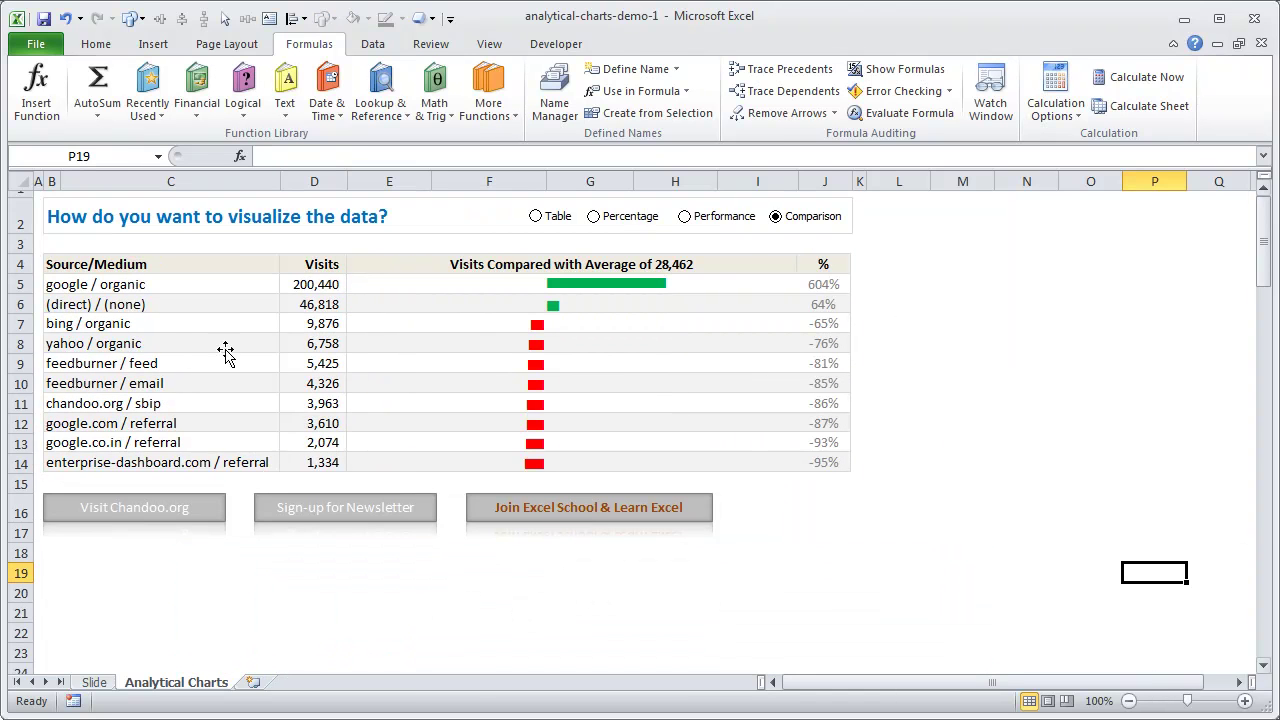
{"action": "left_click", "coordinate": [171, 334]}
{"action": "left_click", "coordinate": [938, 410]}
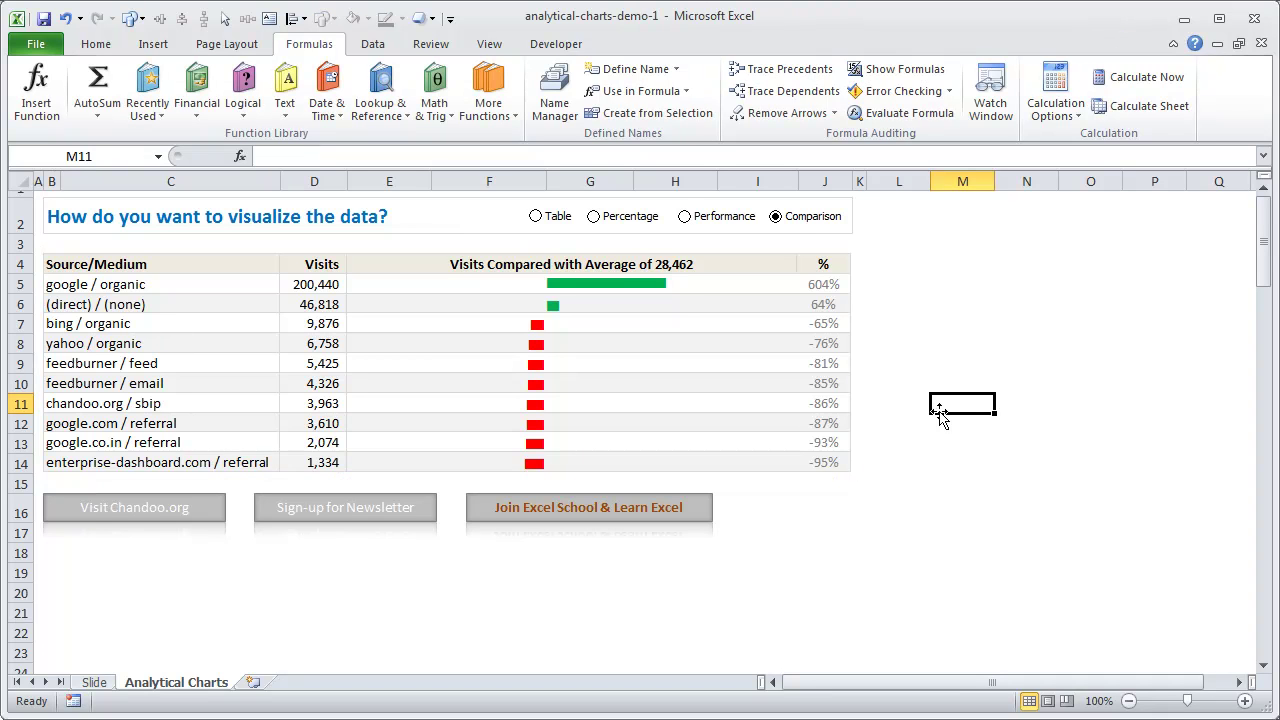
- Copy the header and first six data rows of Chart 1 - Table, range B67:I73
{"action": "scroll", "coordinate": [671, 314], "scroll_direction": "down", "scroll_amount": 17}
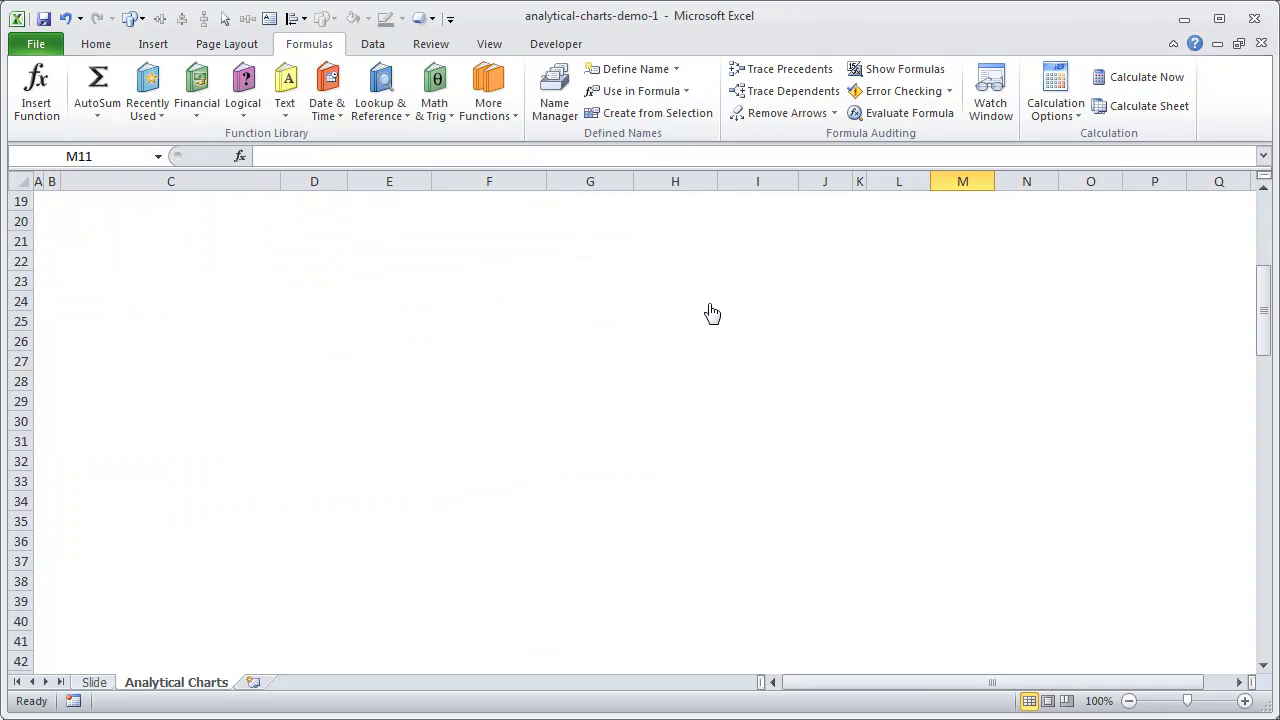
{"action": "left_click_drag", "start_coordinate": [60, 500], "coordinate": [757, 623]}
{"action": "key", "text": "ctrl+c"}
- Paste the copied rows as a linked picture at cell C24 and inspect its formula
{"action": "scroll", "coordinate": [751, 363], "scroll_direction": "up", "scroll_amount": 15}
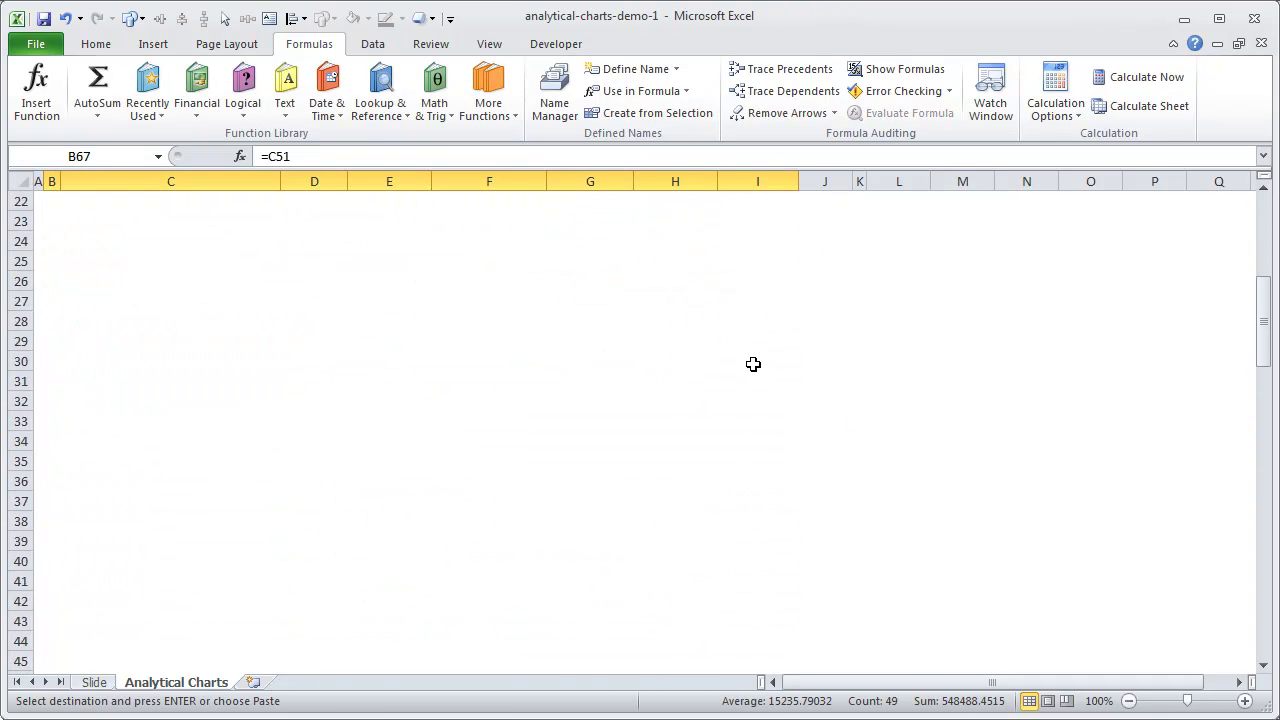
{"action": "left_click", "coordinate": [170, 550]}
{"action": "left_click", "coordinate": [96, 44]}
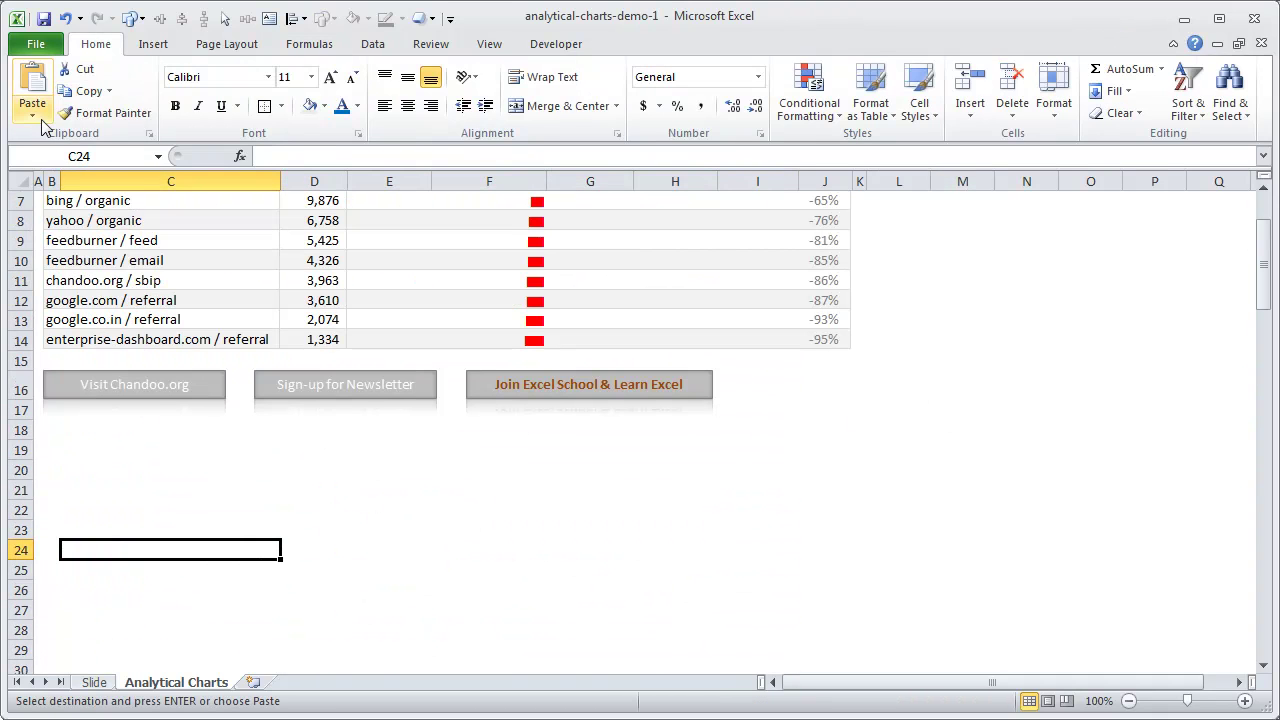
{"action": "left_click", "coordinate": [31, 112]}
{"action": "left_click", "coordinate": [90, 282]}
{"action": "scroll", "coordinate": [429, 444], "scroll_direction": "down", "scroll_amount": 3}
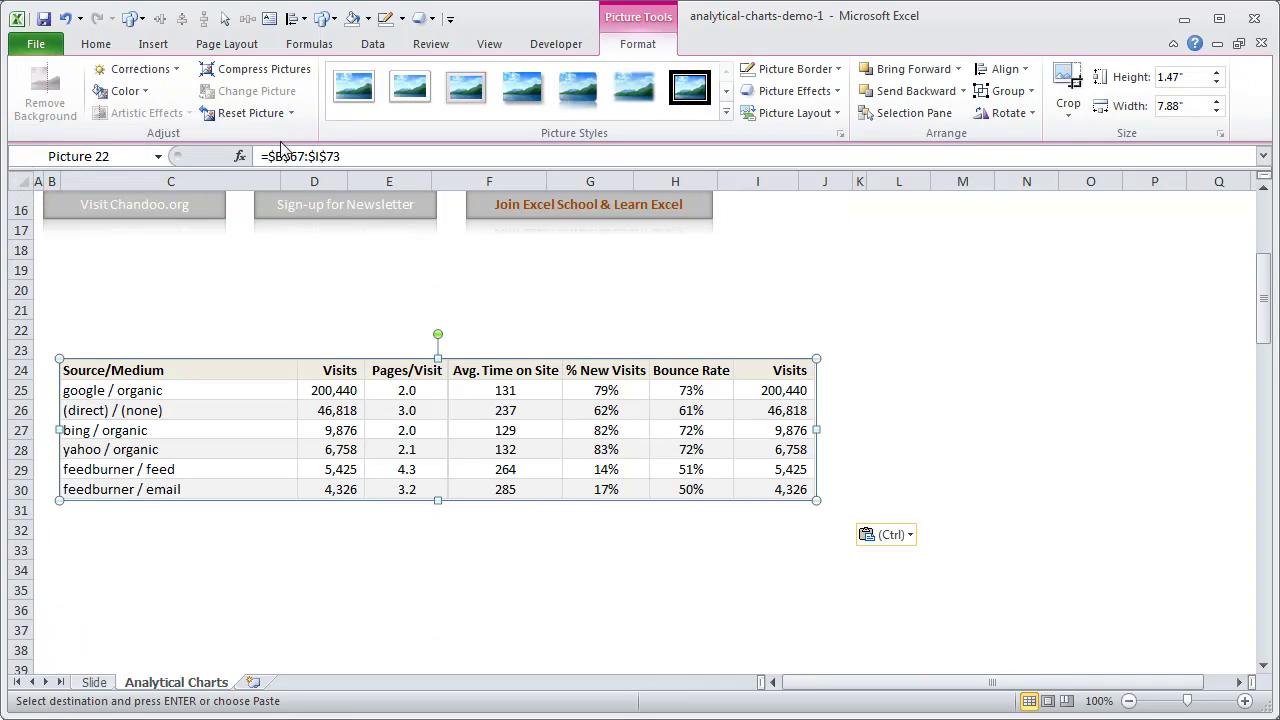
- Replace the linked picture's reference with the name chtSel so it shows the currently selected chart
{"action": "left_click_drag", "start_coordinate": [269, 156], "coordinate": [340, 156]}
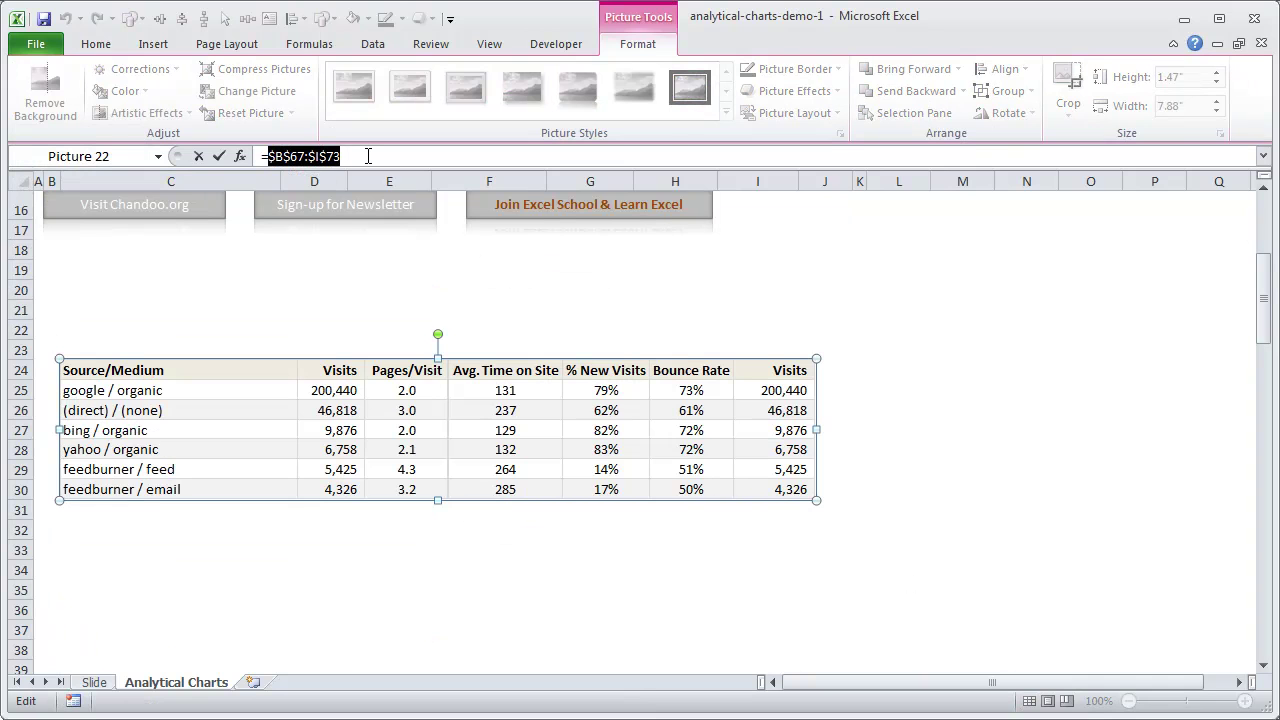
{"action": "type", "text": "chtSel"}
{"action": "key", "text": "Return"}
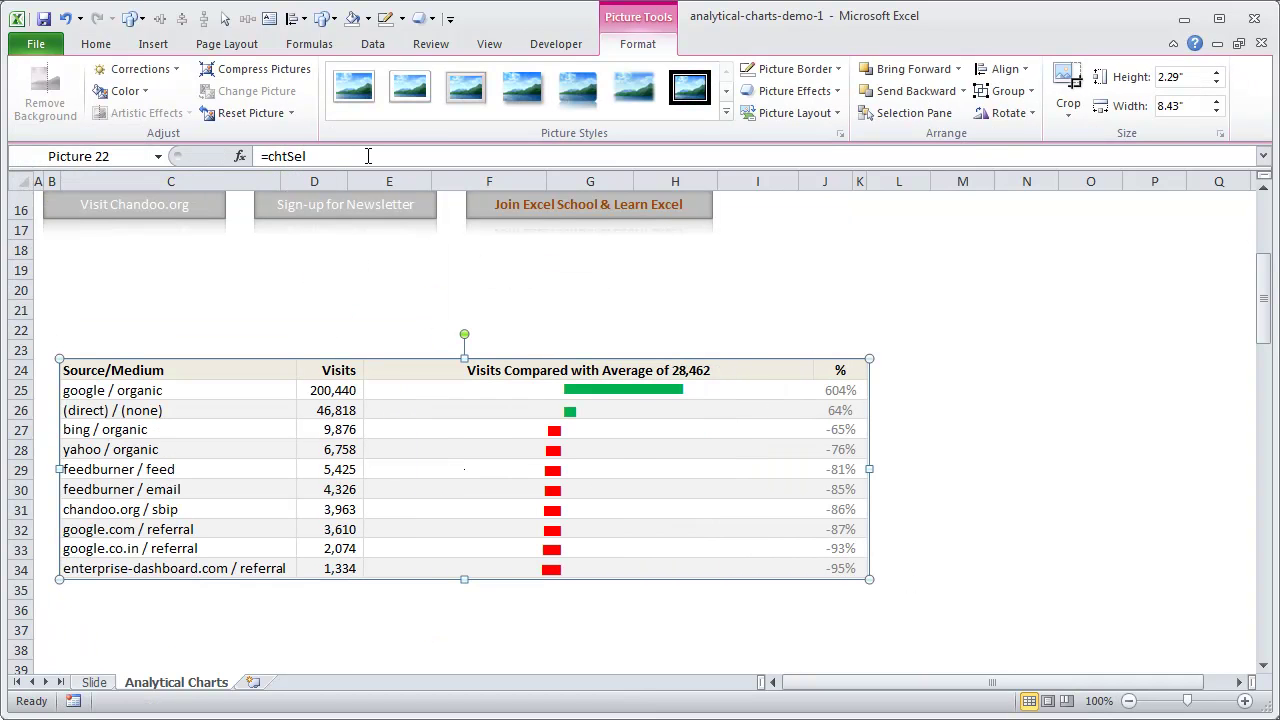
{"action": "left_click", "coordinate": [926, 570]}
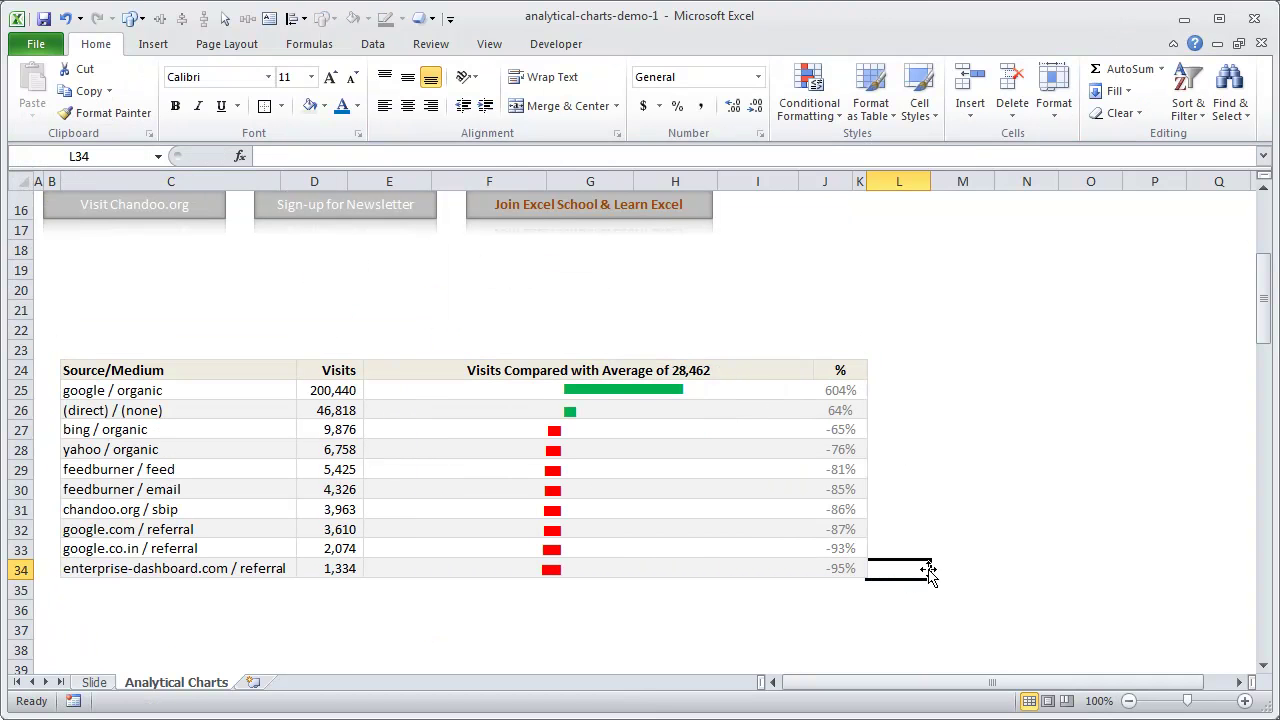
- Delete the linked picture placed at cell C24 below the link buttons
{"action": "left_click", "coordinate": [829, 466]}
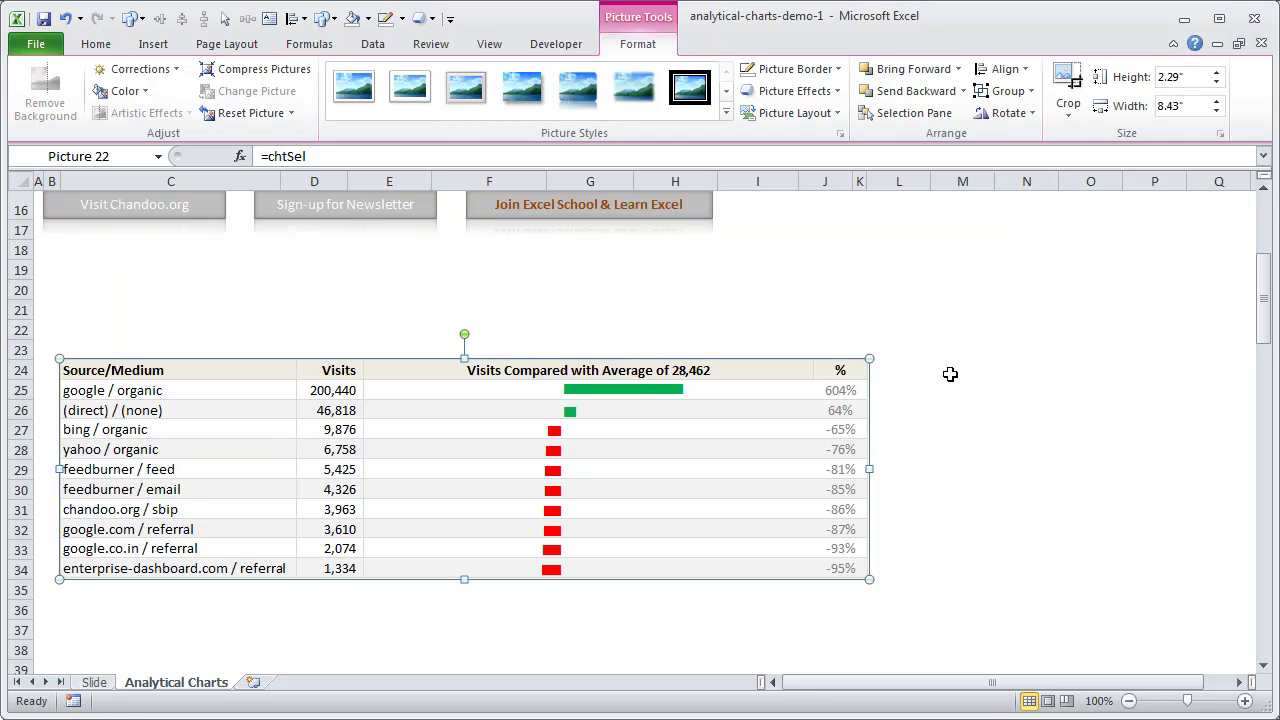
{"action": "scroll", "coordinate": [950, 374], "scroll_direction": "up", "scroll_amount": 1}
{"action": "scroll", "coordinate": [950, 374], "scroll_direction": "down", "scroll_amount": 1}
{"action": "left_click", "coordinate": [950, 374]}
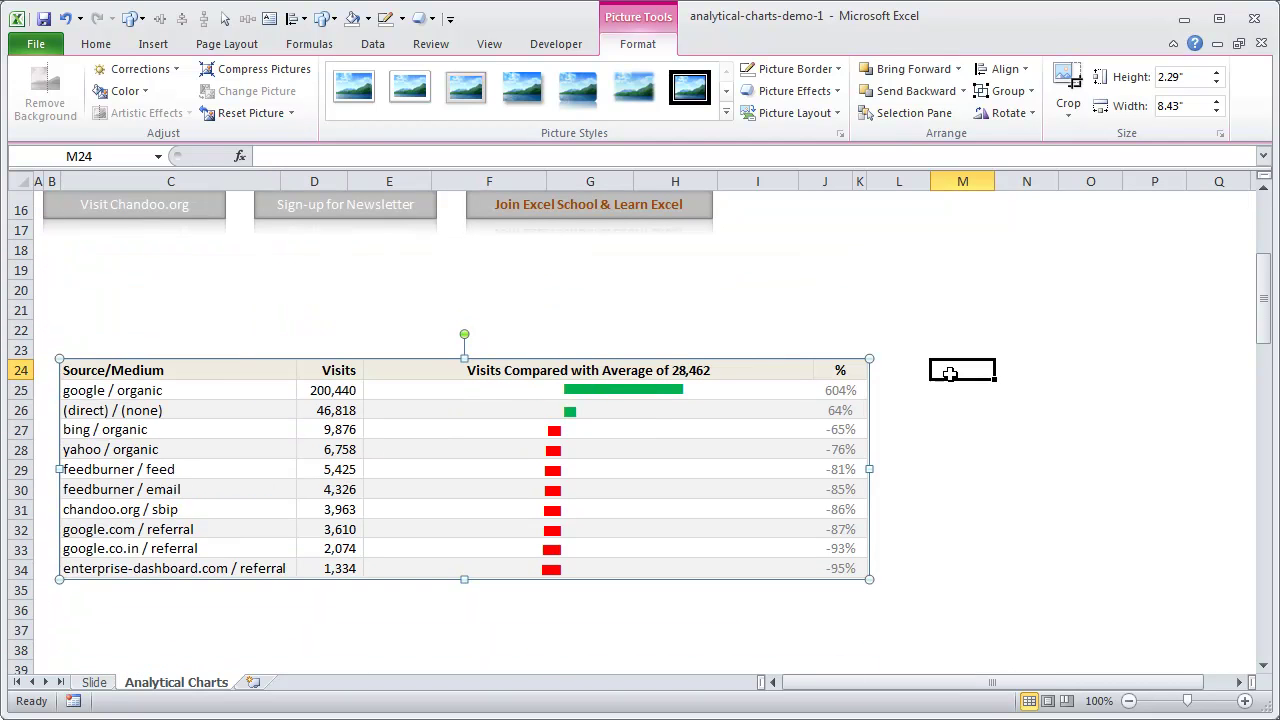
{"action": "key", "text": "Delete"}
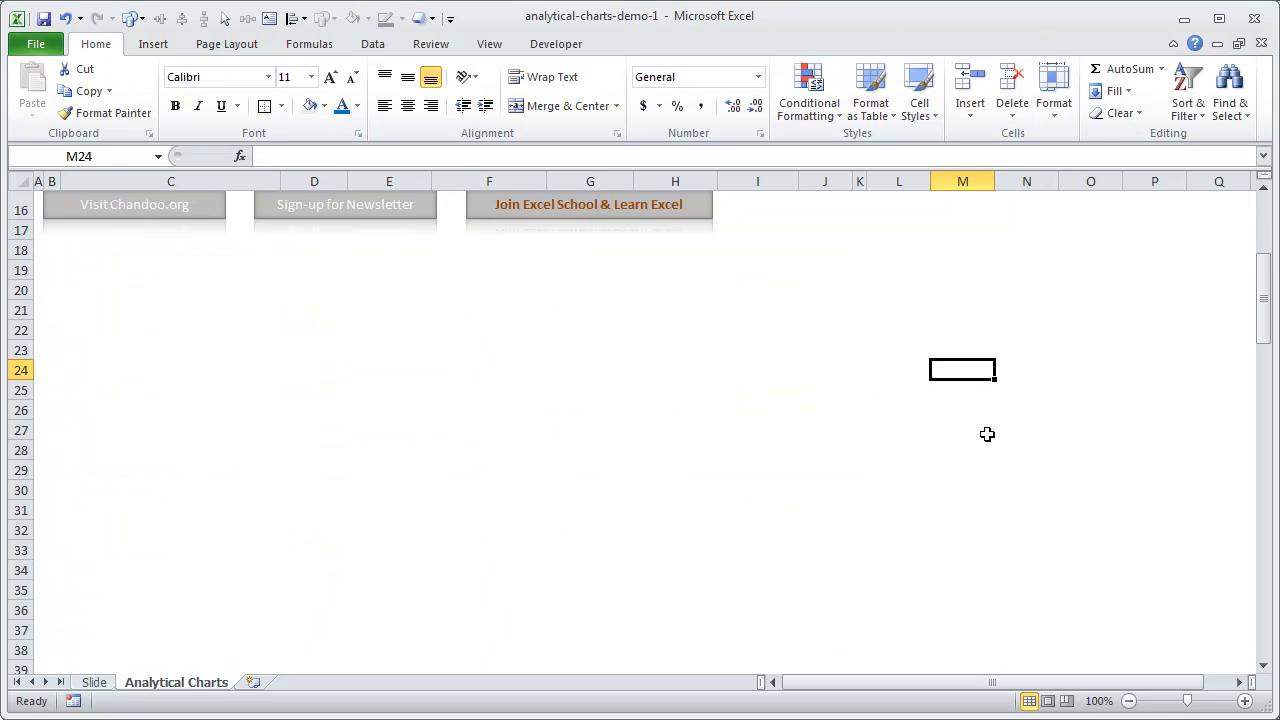
- Test the remaining linked picture by switching the selector through Table, Percentage, Performance and Comparison, then back to Table
{"action": "scroll", "coordinate": [987, 434], "scroll_direction": "up", "scroll_amount": 5}
{"action": "left_click", "coordinate": [537, 216]}
{"action": "left_click", "coordinate": [594, 216]}
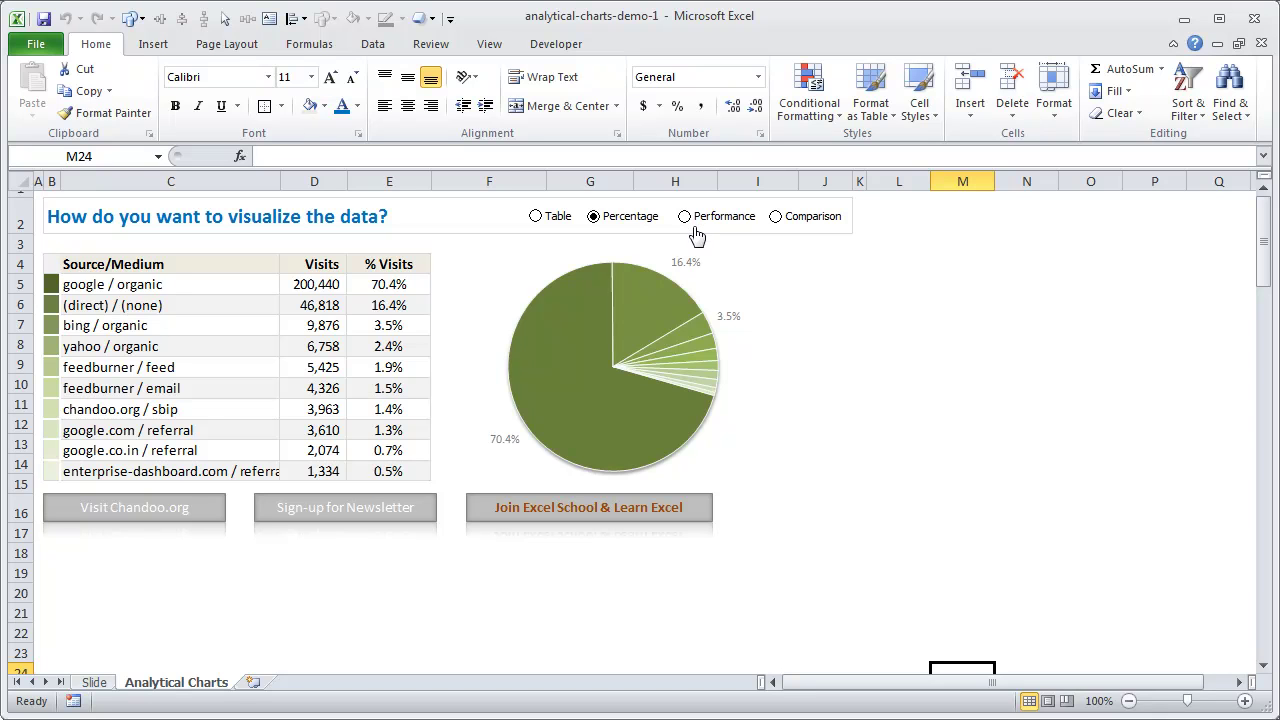
{"action": "left_click", "coordinate": [722, 224]}
{"action": "left_click", "coordinate": [810, 225]}
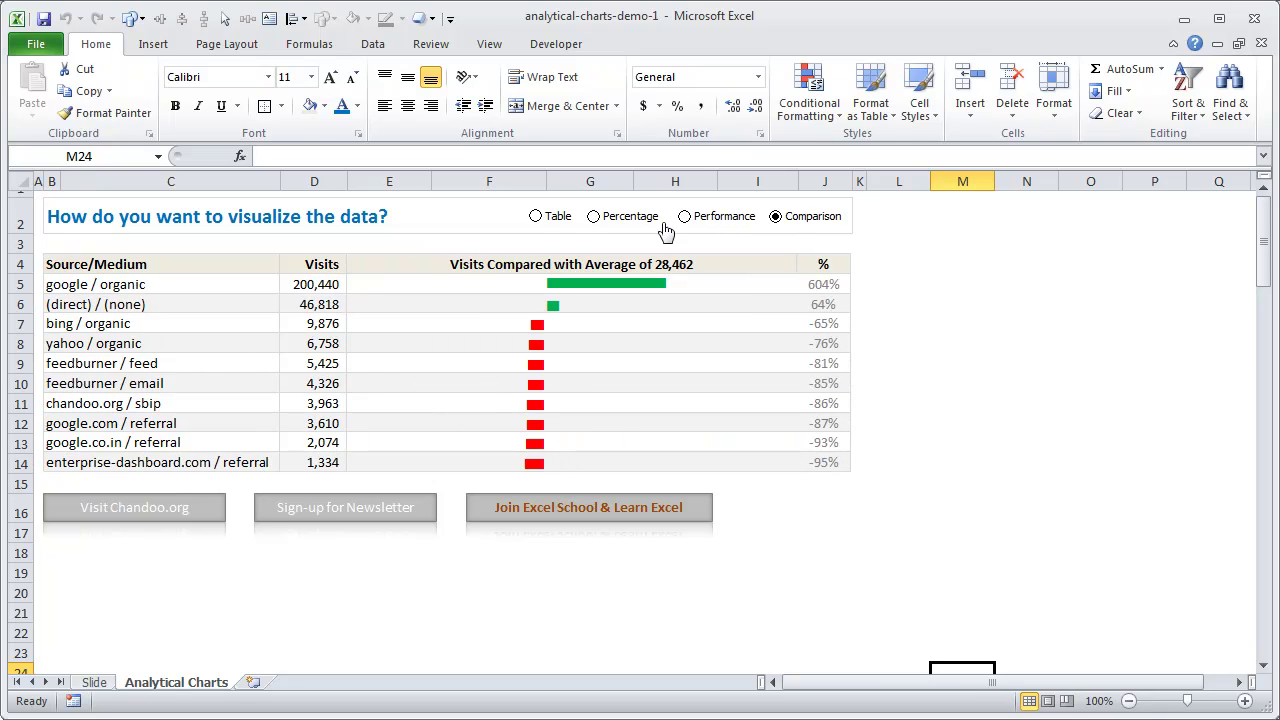
{"action": "left_click", "coordinate": [537, 216]}
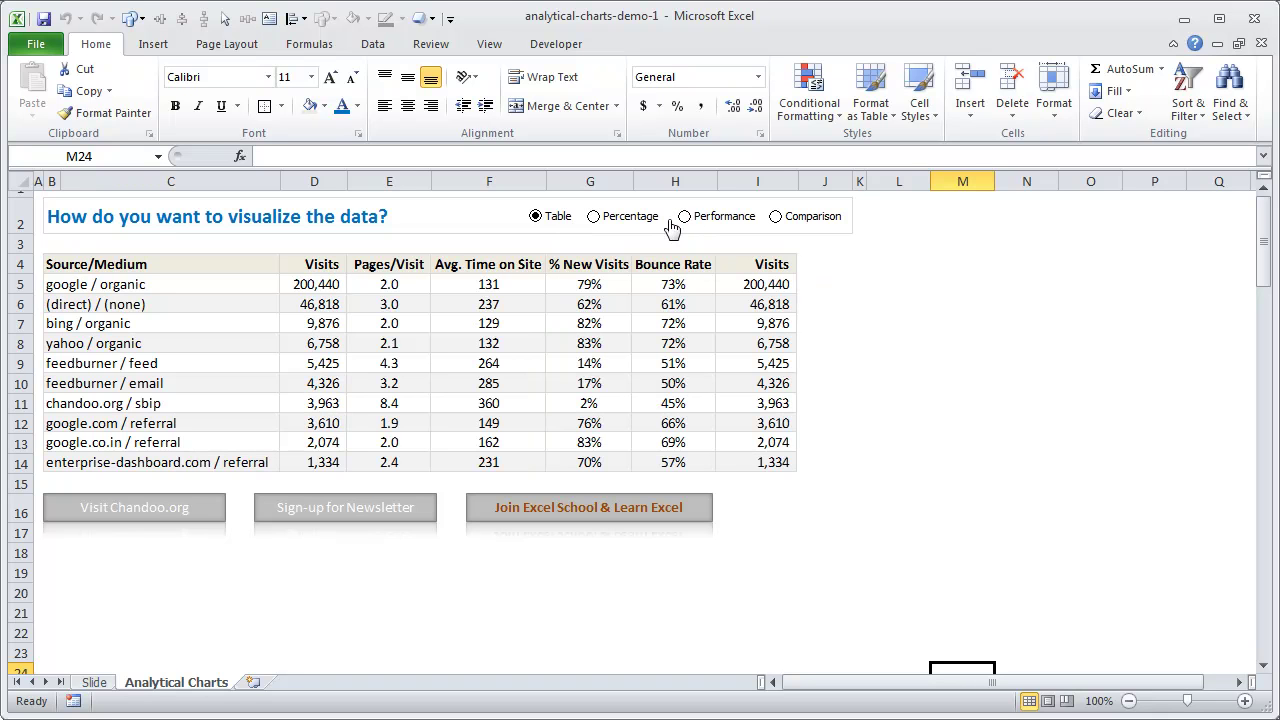
- Select the Chart 1 - Table source range B67:I77 and review it alongside the Chart 2 - Percentage range below
{"action": "scroll", "coordinate": [586, 300], "scroll_direction": "down", "scroll_amount": 20}
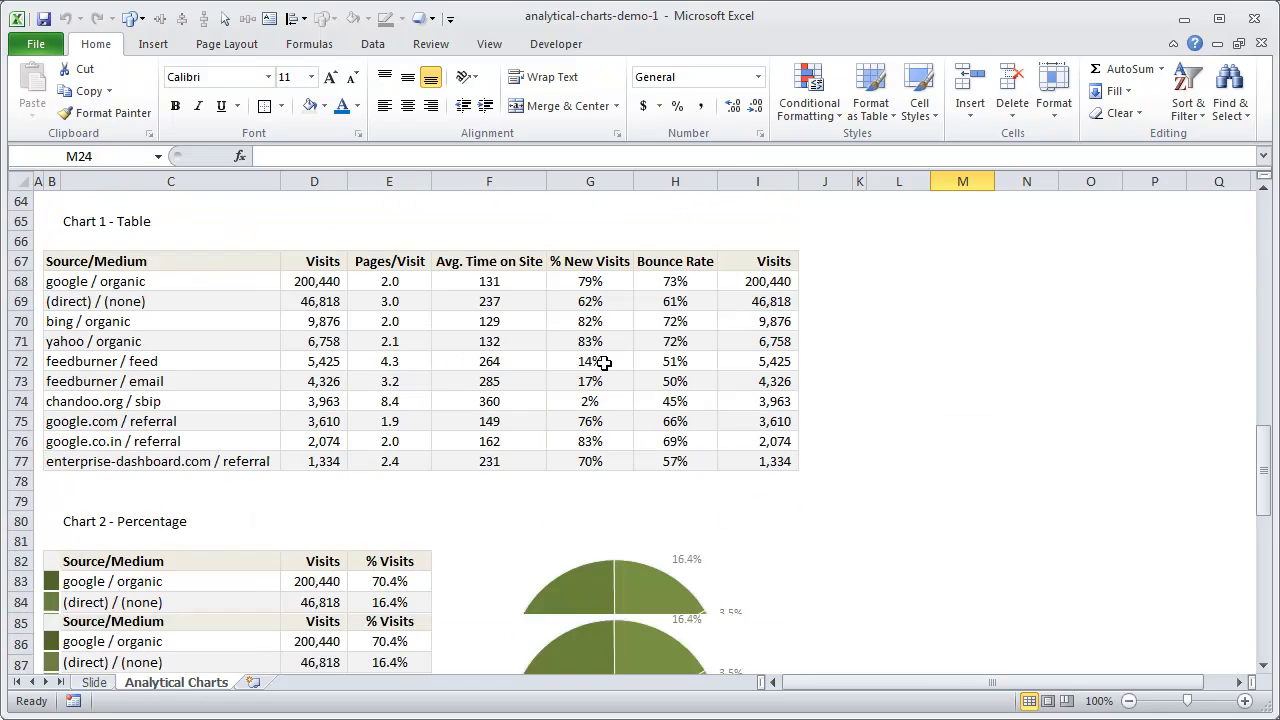
{"action": "left_click_drag", "start_coordinate": [80, 258], "coordinate": [760, 463]}
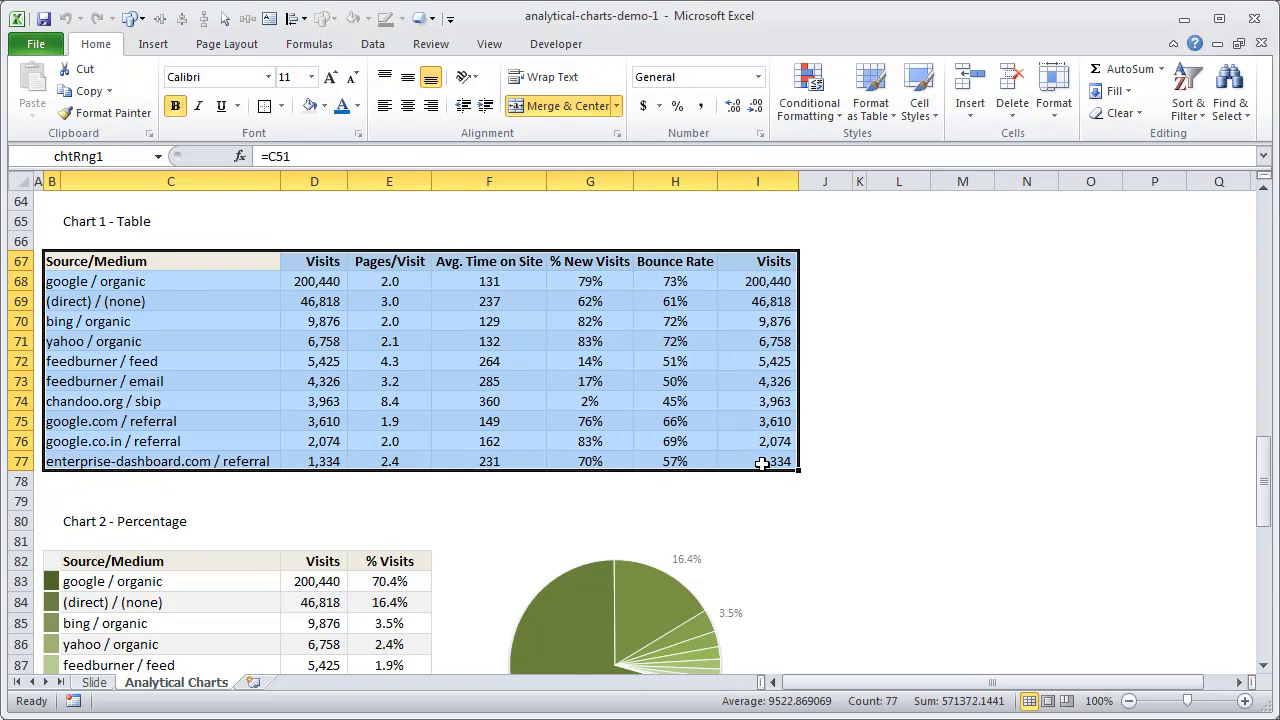
{"action": "scroll", "coordinate": [762, 464], "scroll_direction": "down", "scroll_amount": 5}
{"action": "scroll", "coordinate": [762, 464], "scroll_direction": "up", "scroll_amount": 4}
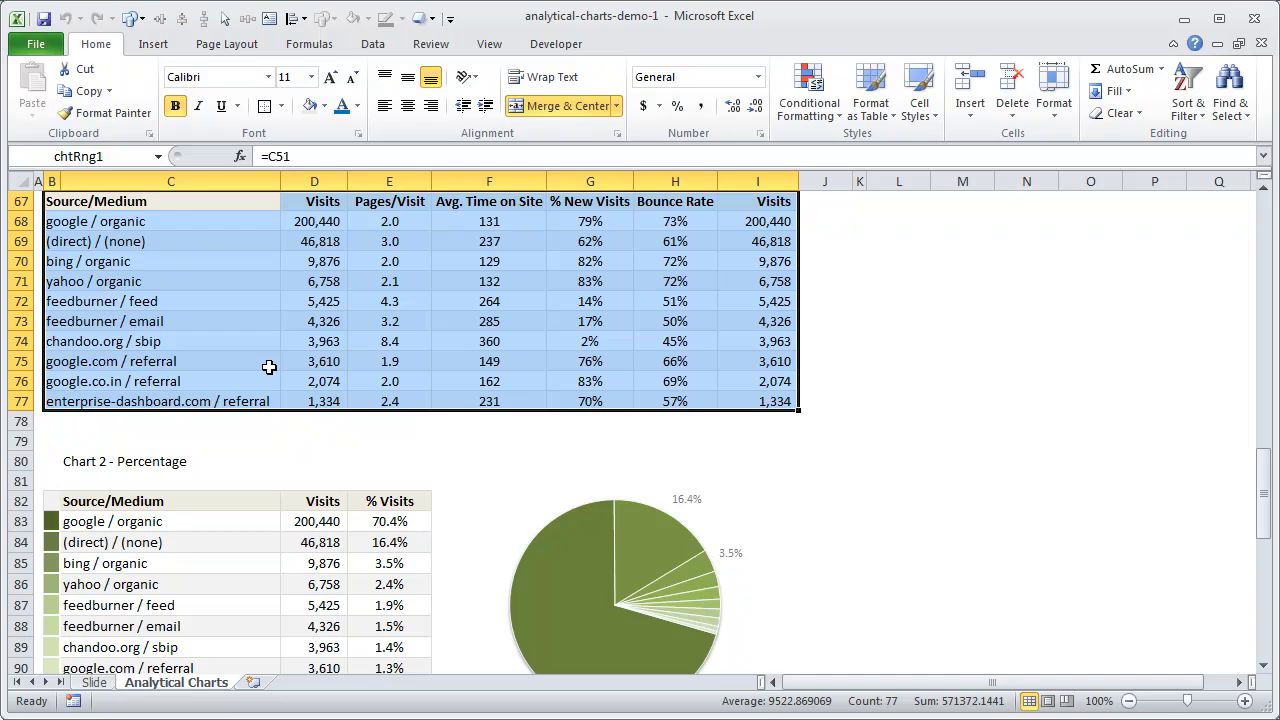
- Cycle the chart selector from Percentage through Performance and Comparison, and return it to the Table view
{"action": "scroll", "coordinate": [788, 404], "scroll_direction": "up", "scroll_amount": 20}
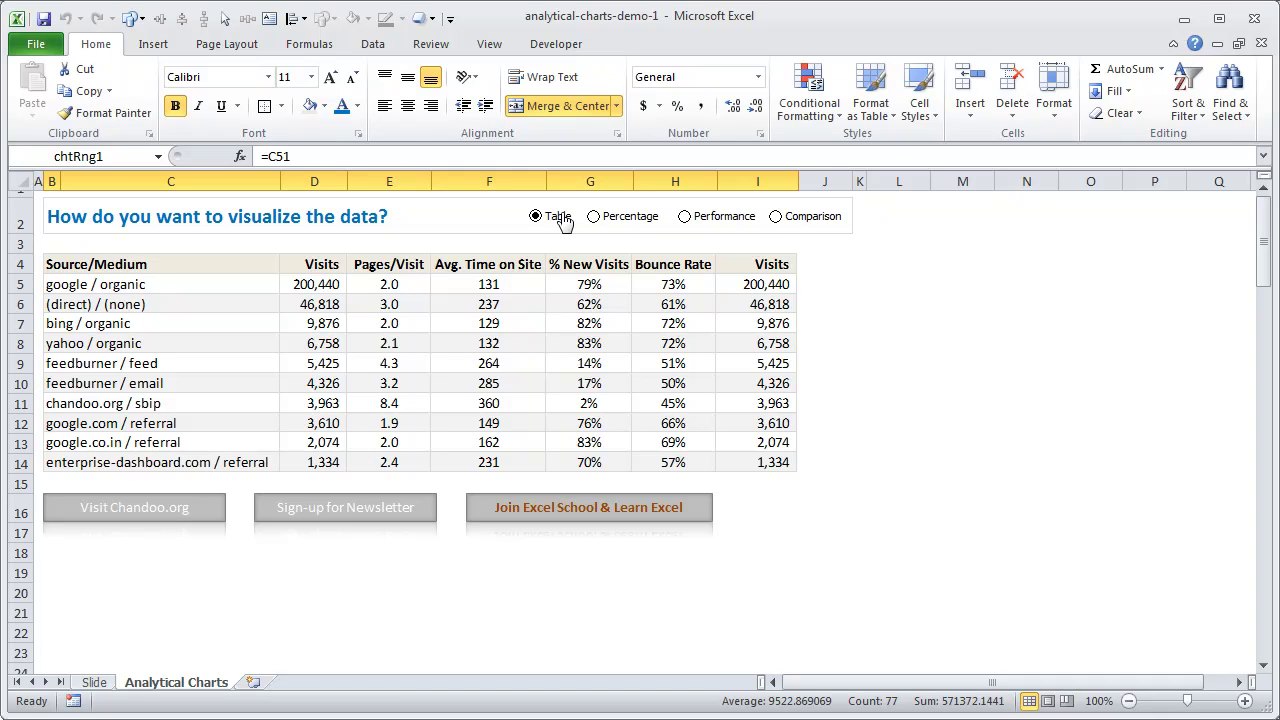
{"action": "left_click", "coordinate": [605, 220]}
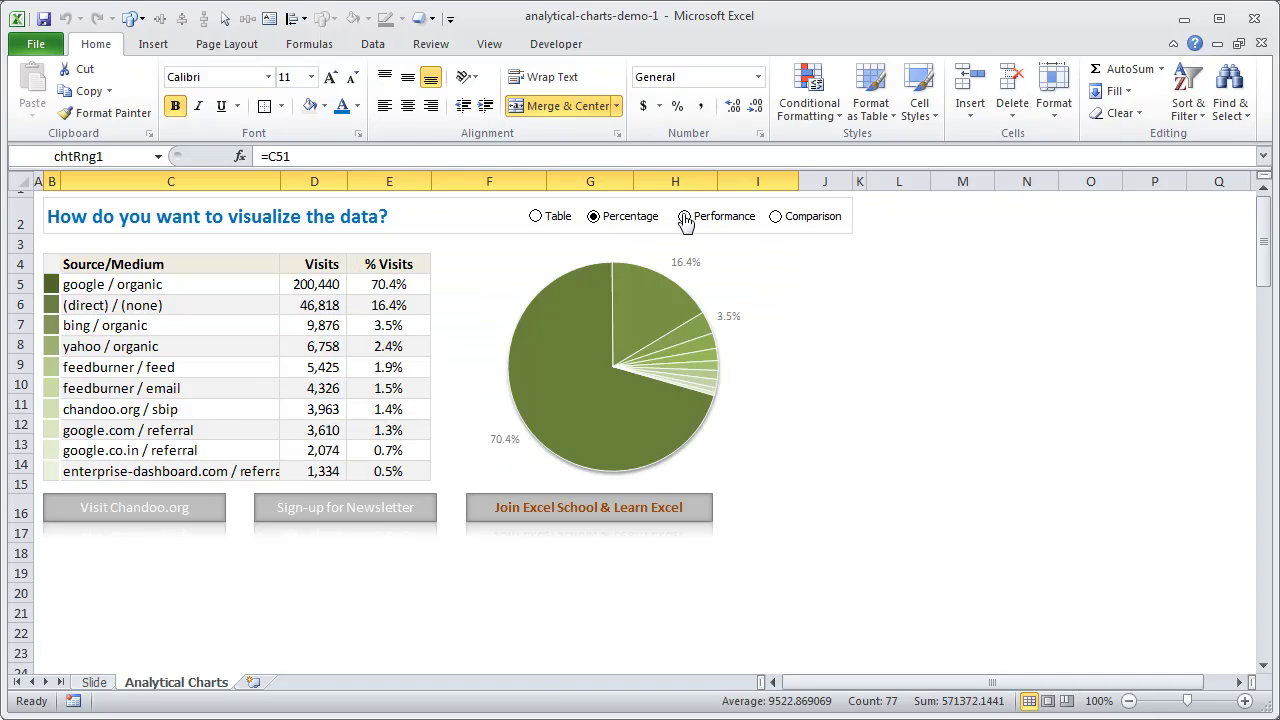
{"action": "left_click", "coordinate": [685, 220]}
{"action": "left_click", "coordinate": [773, 219]}
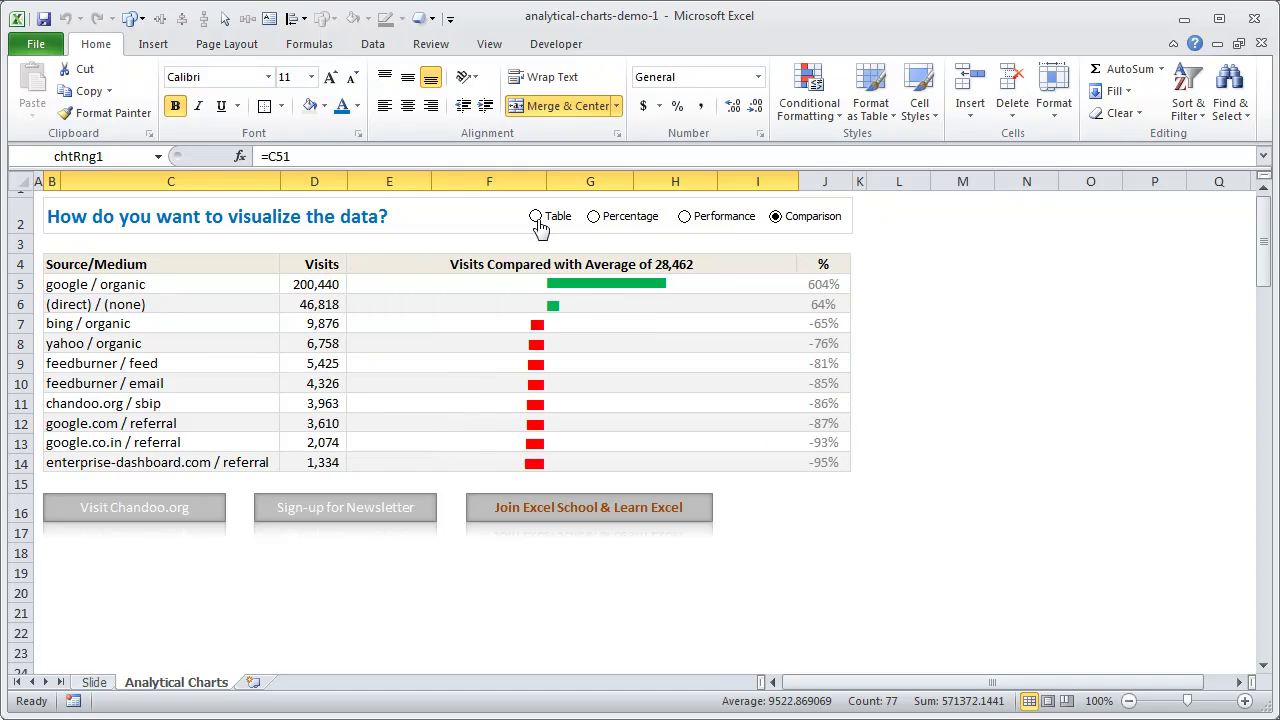
{"action": "left_click", "coordinate": [538, 222]}
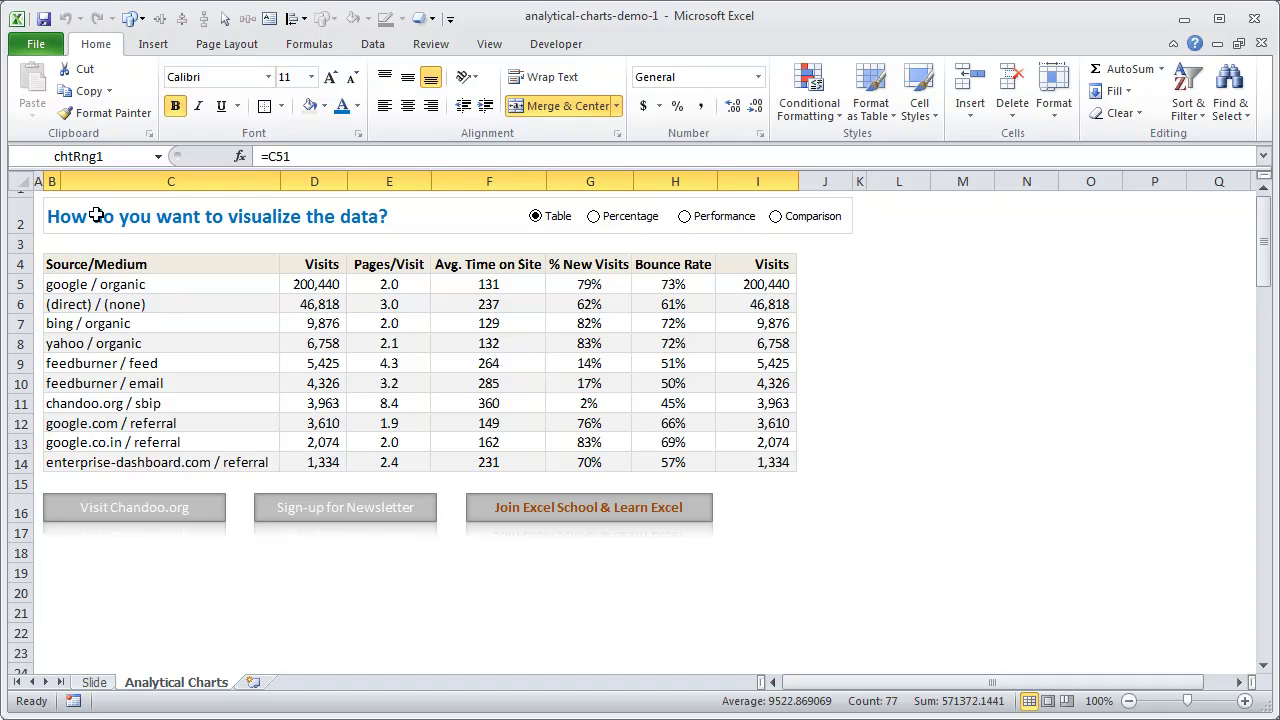
{"action": "scroll", "coordinate": [1125, 457], "scroll_direction": "down", "scroll_amount": 20}
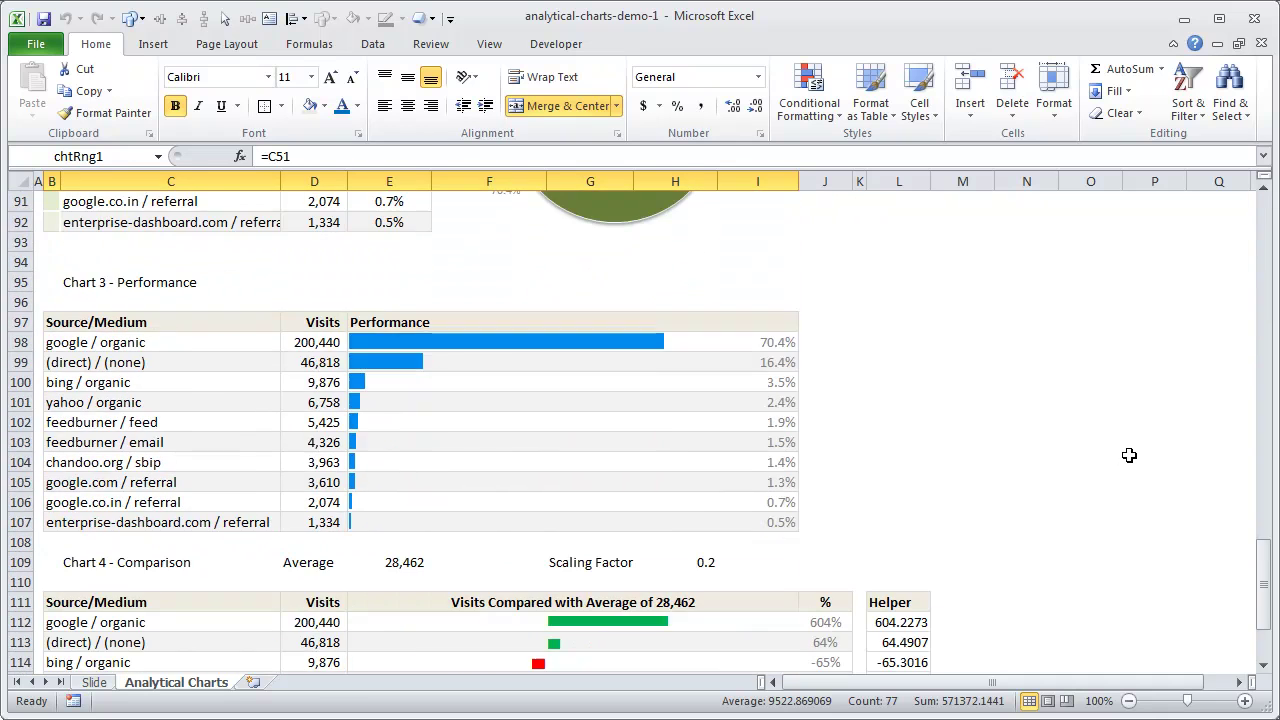
{"action": "scroll", "coordinate": [1128, 455], "scroll_direction": "up", "scroll_amount": 20}
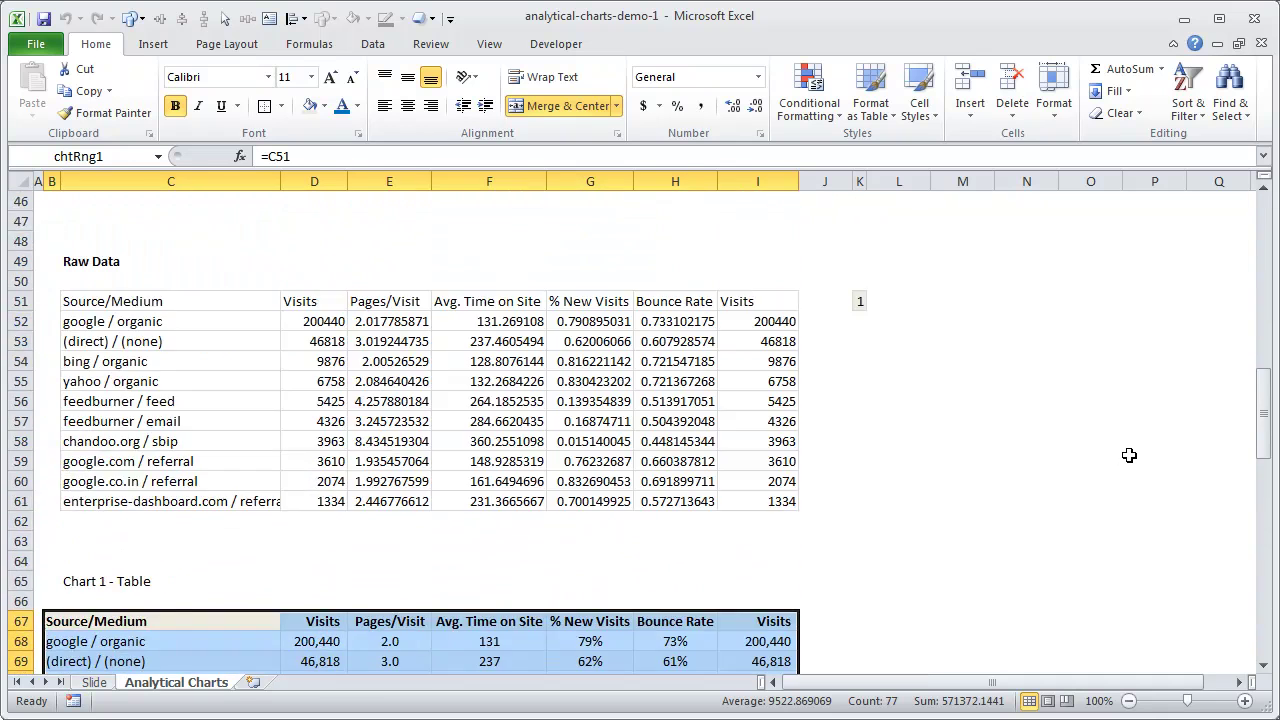